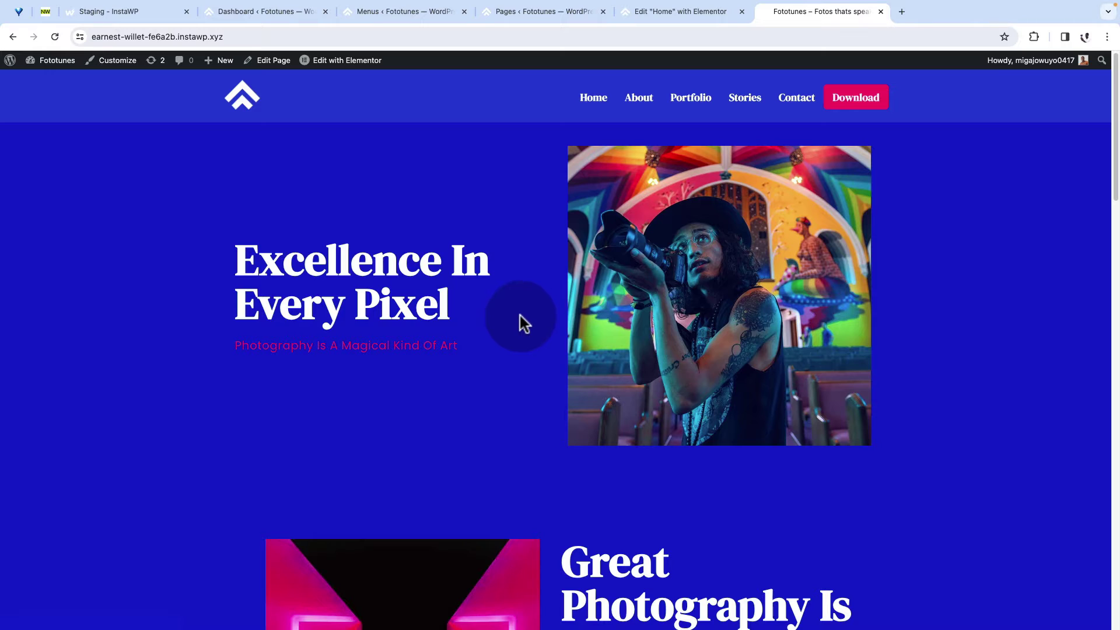
Test the About, Portfolio and Contact links in the live Fototunes site's header menu
click(638, 98)
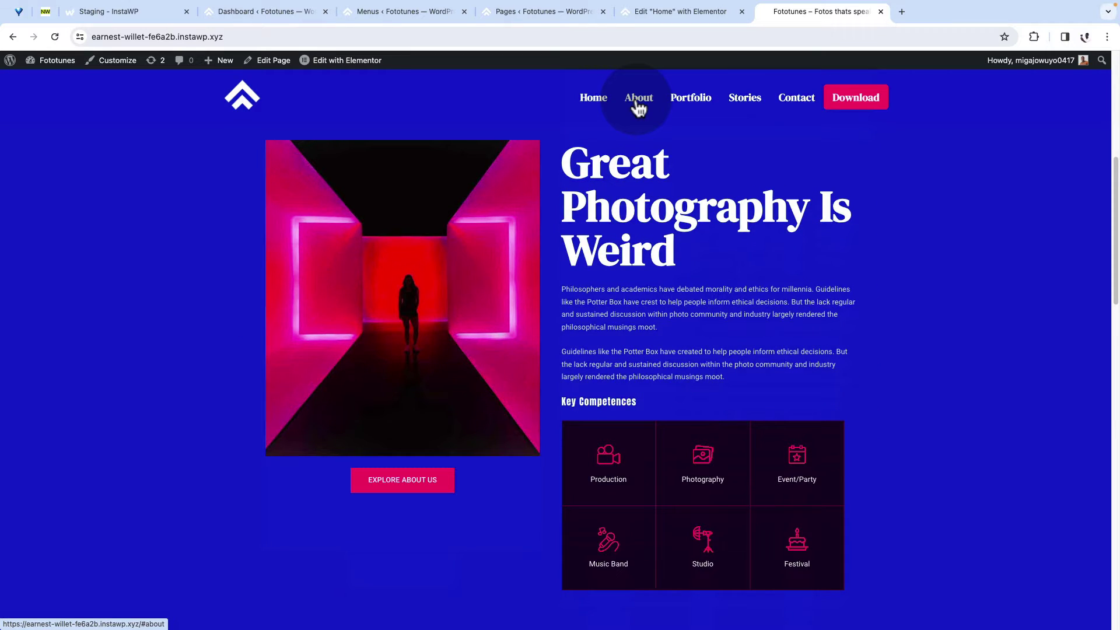
click(684, 108)
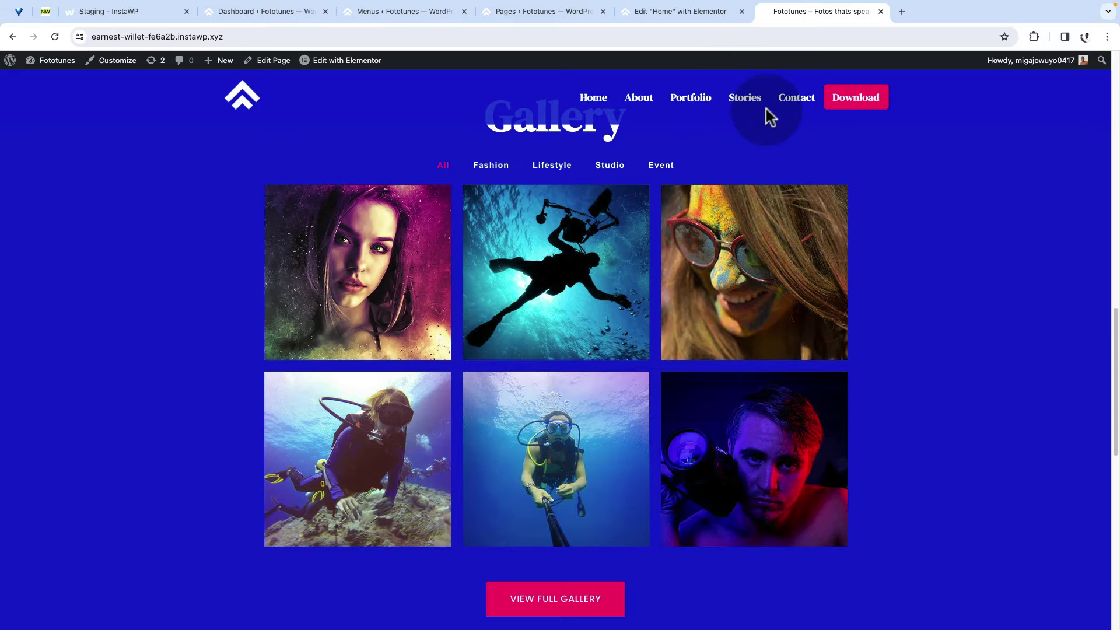
scroll(572, 420, down, 3)
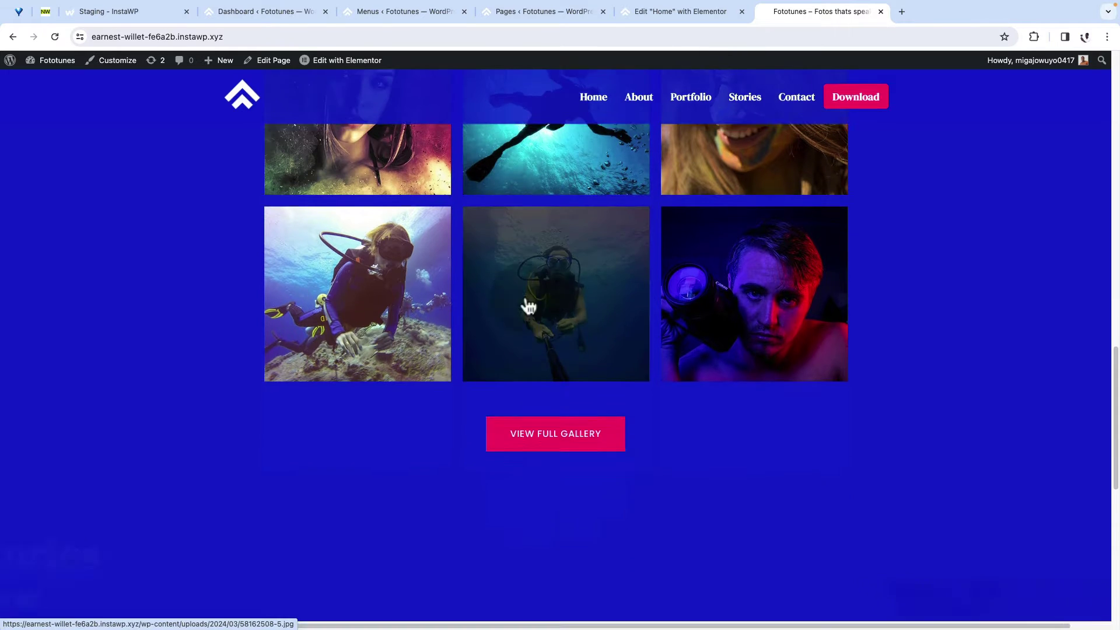
scroll(659, 466, up, 6)
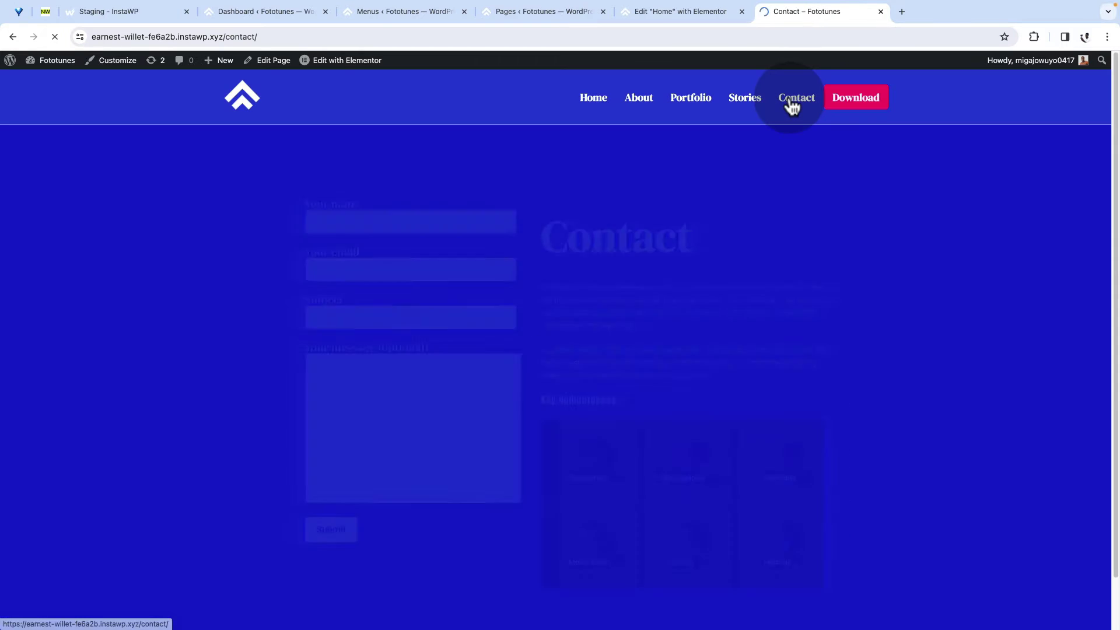
key(ctrl+l)
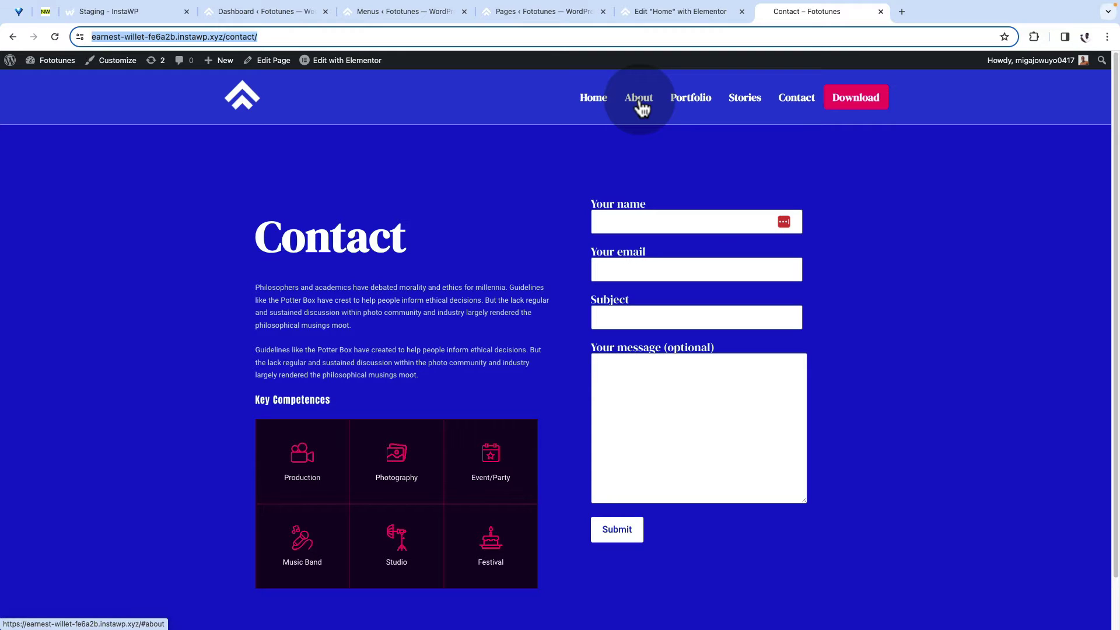
click(694, 106)
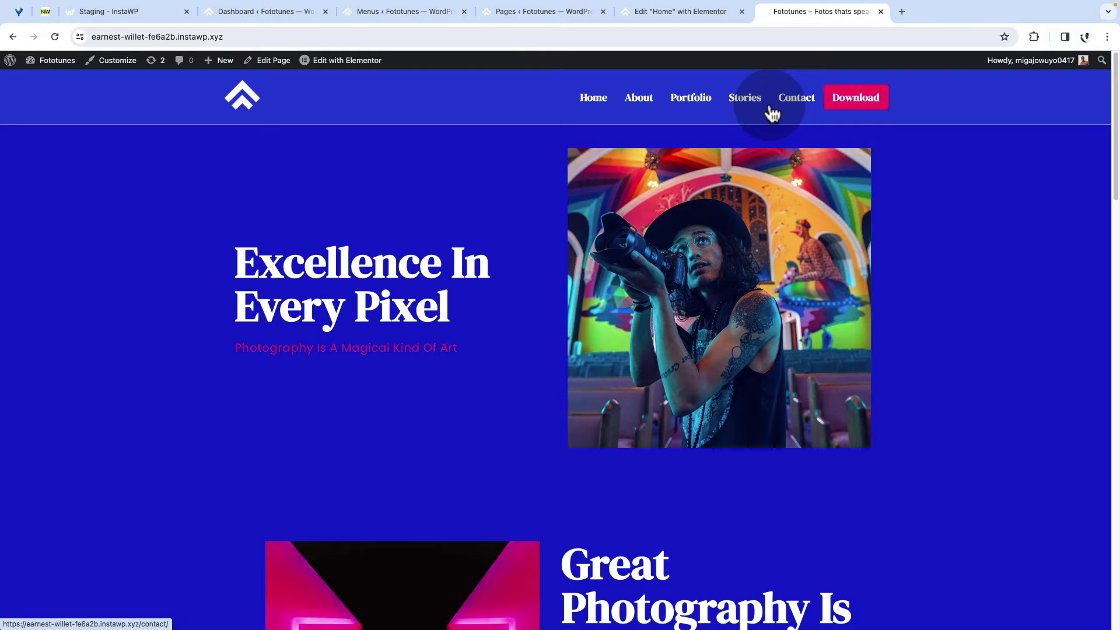
Create a WordPress menu named "Menu" and assign it to the Header display location
click(416, 12)
mouse_move(81, 436)
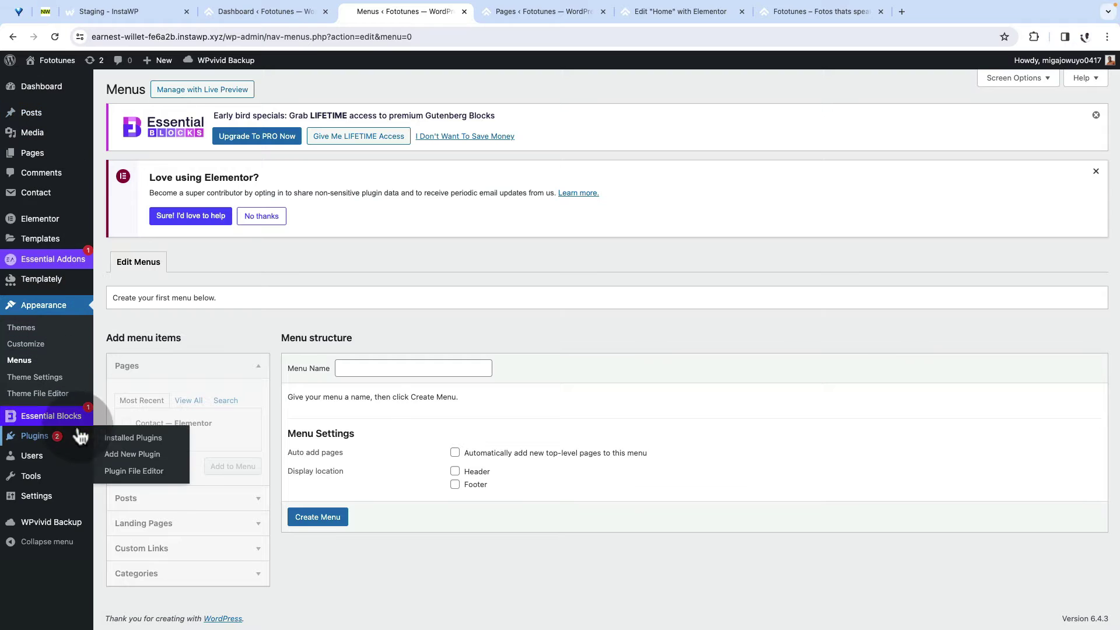
click(378, 373)
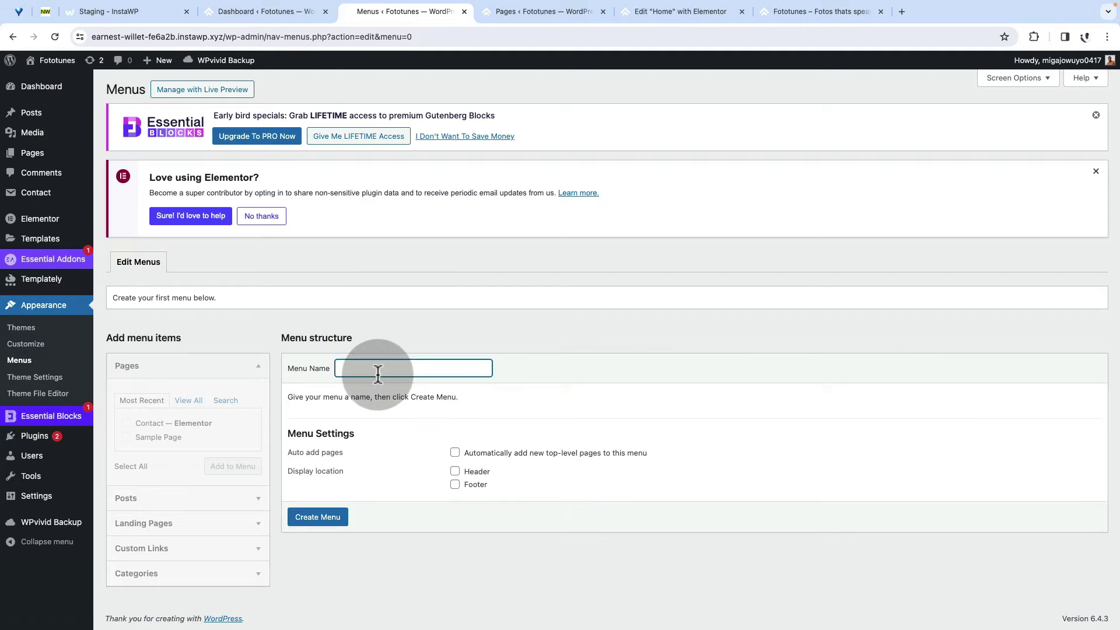
text(Menu)
click(455, 471)
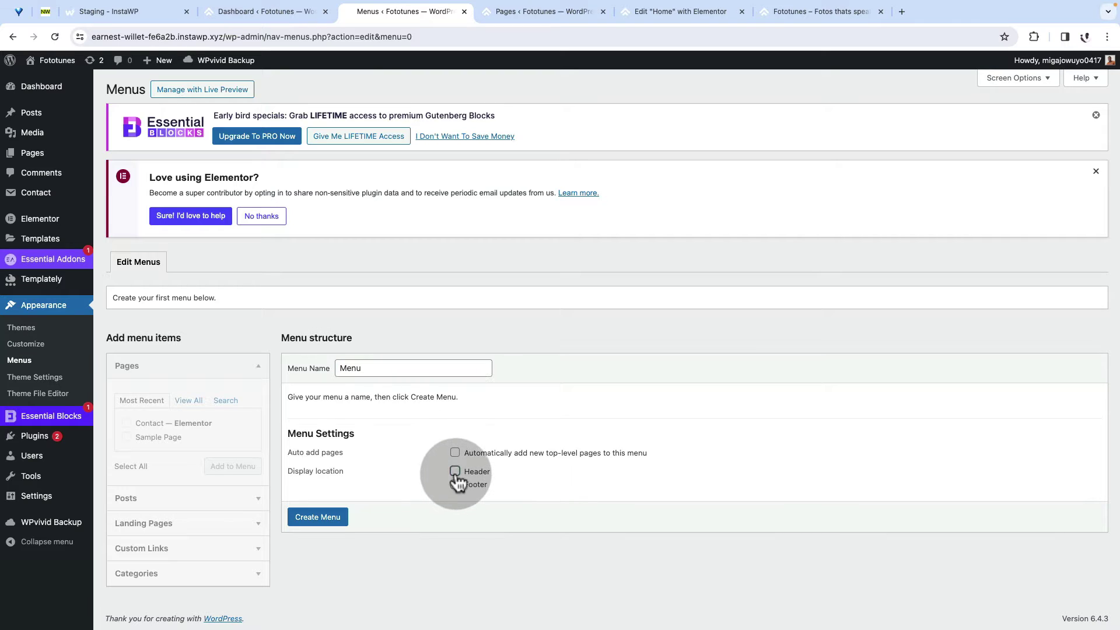
click(337, 518)
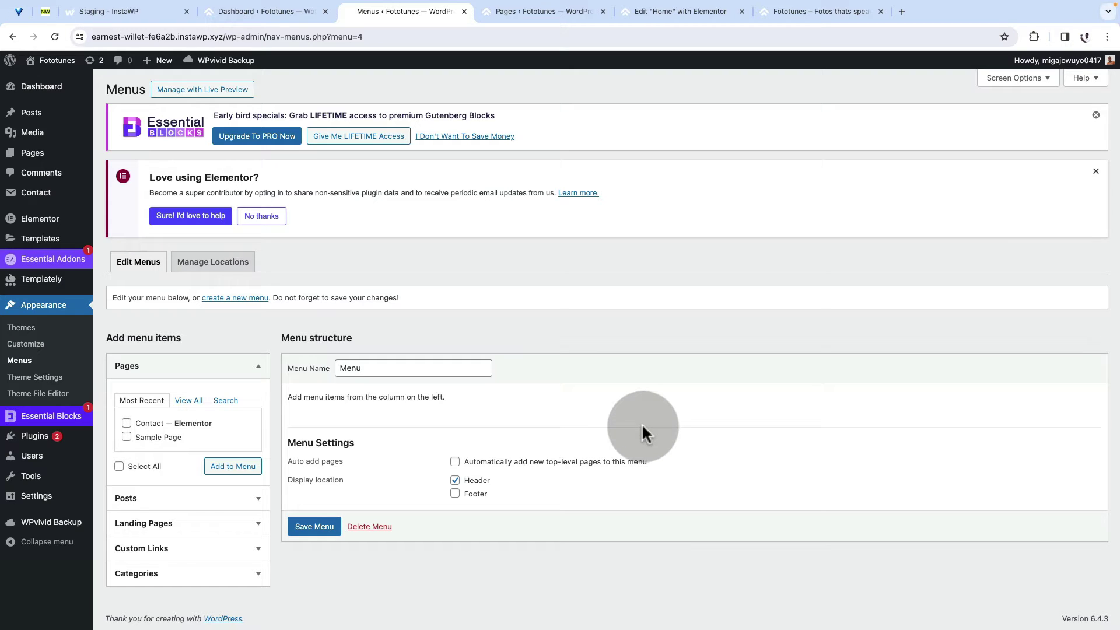
Reload the live home page to check its header with the new menu, and look through its sections
click(789, 10)
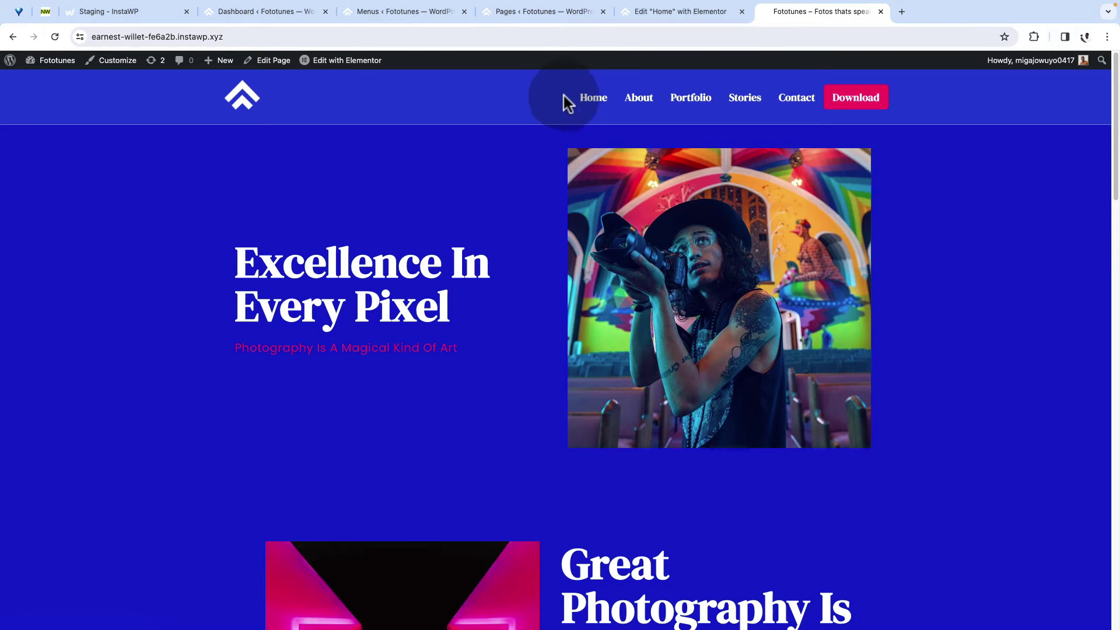
click(582, 107)
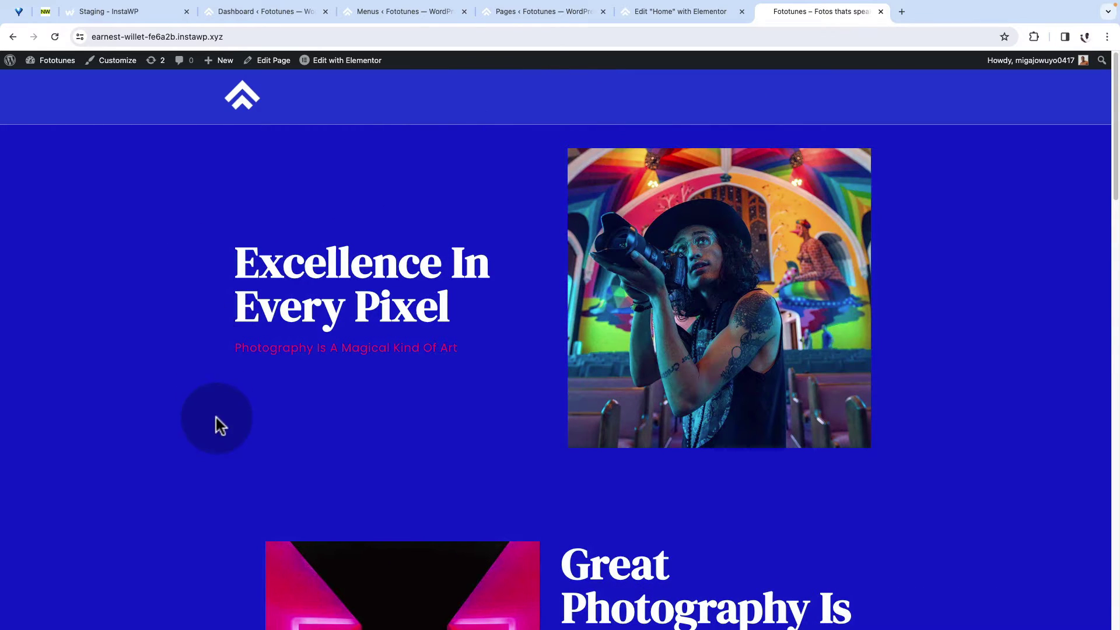
scroll(216, 417, down, 2)
scroll(216, 418, down, 8)
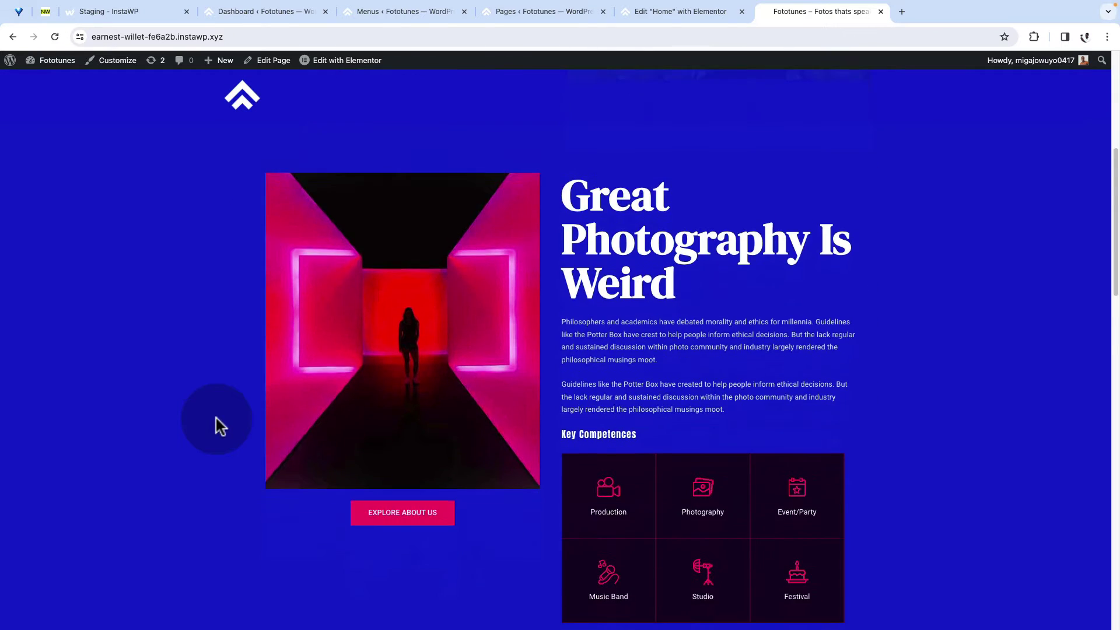
scroll(215, 418, down, 8)
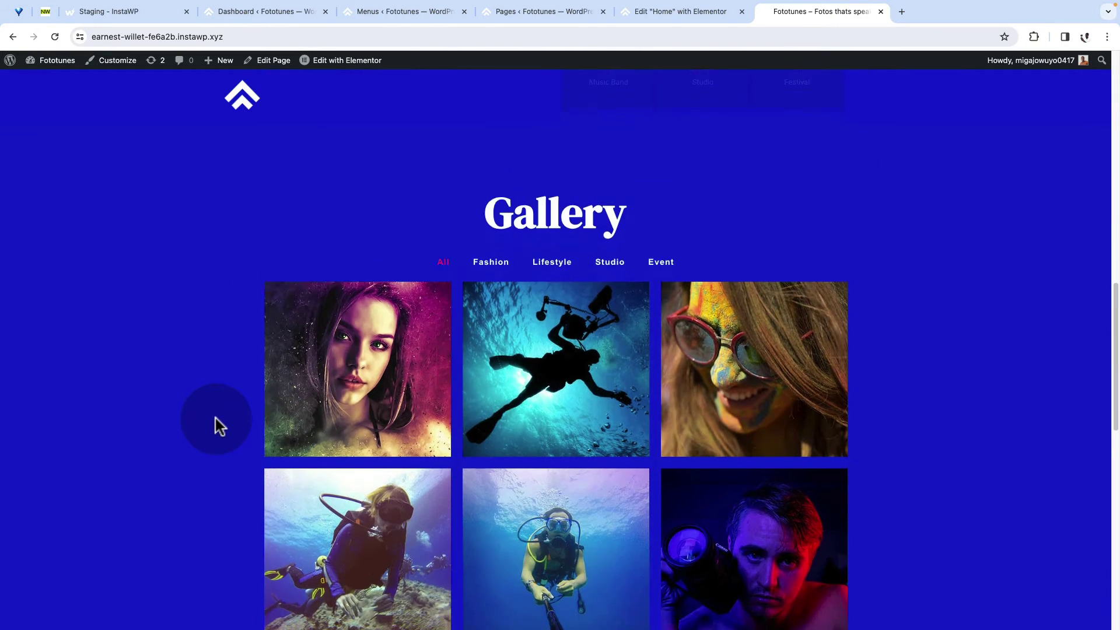
scroll(215, 426, down, 2)
Examine the Home page's sections in the Elementor editor, locating Hero, Portfolio and About through the Navigator
key(ctrl+shift+Tab)
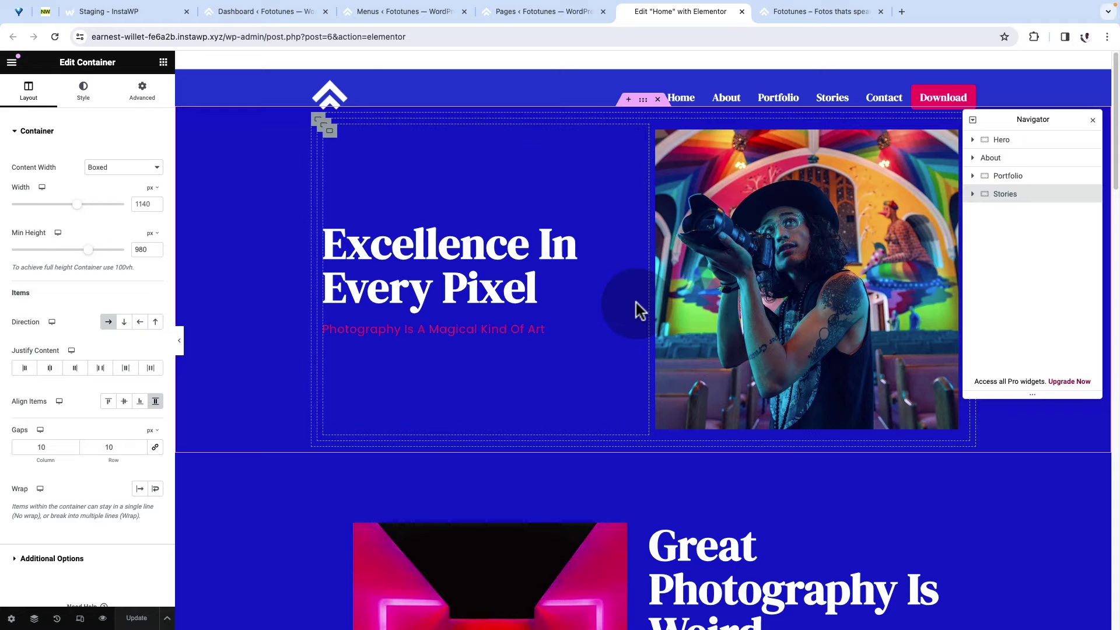
scroll(642, 306, down, 9)
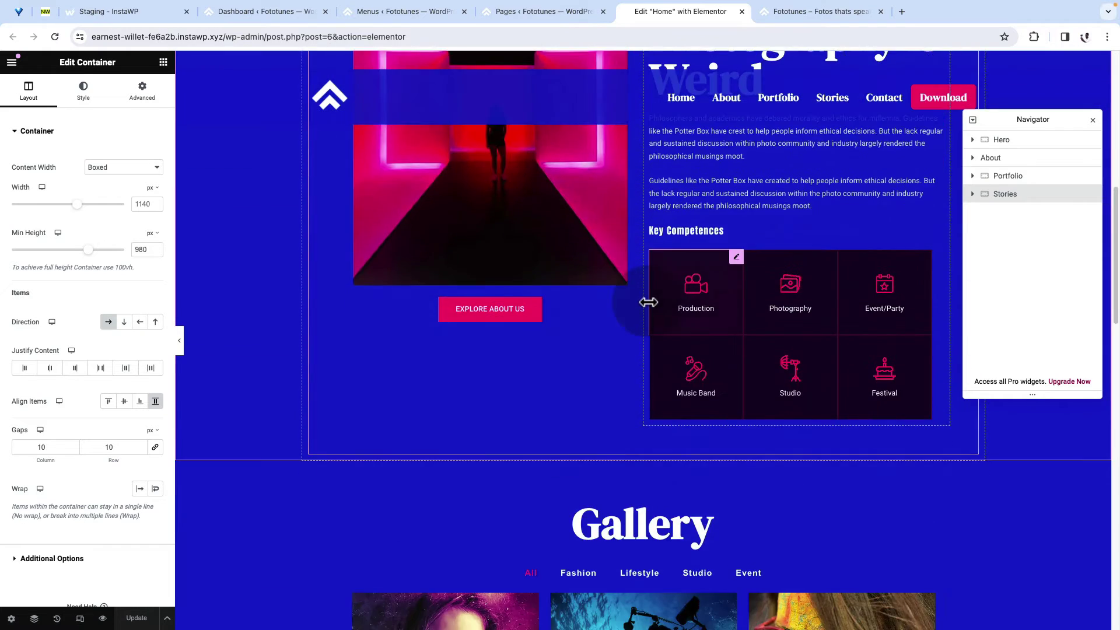
scroll(648, 302, down, 16)
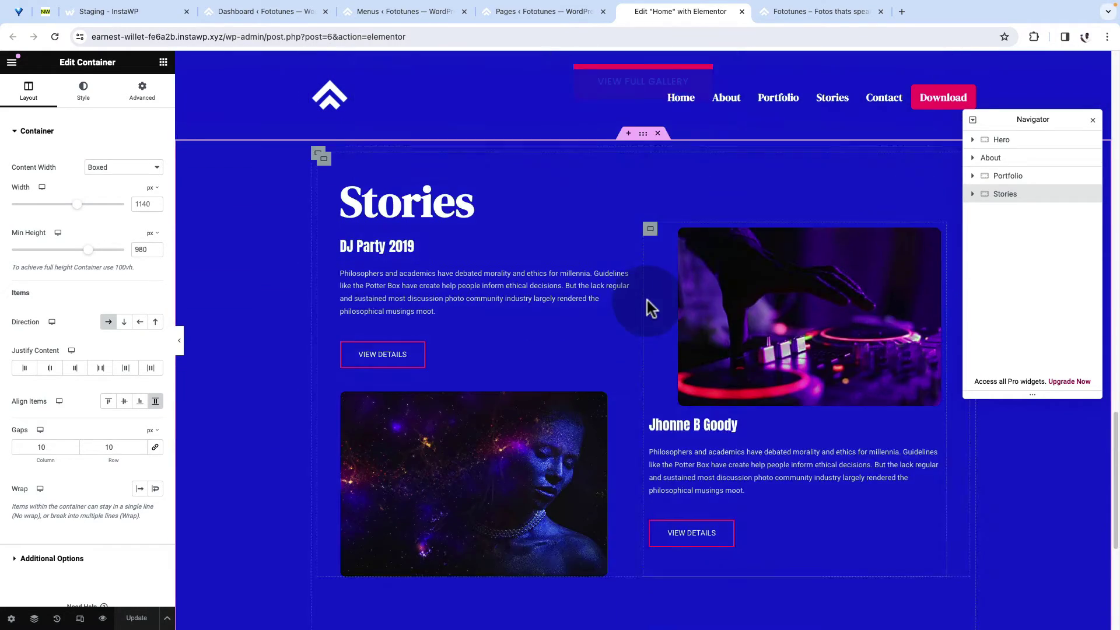
scroll(648, 303, down, 4)
scroll(649, 303, up, 20)
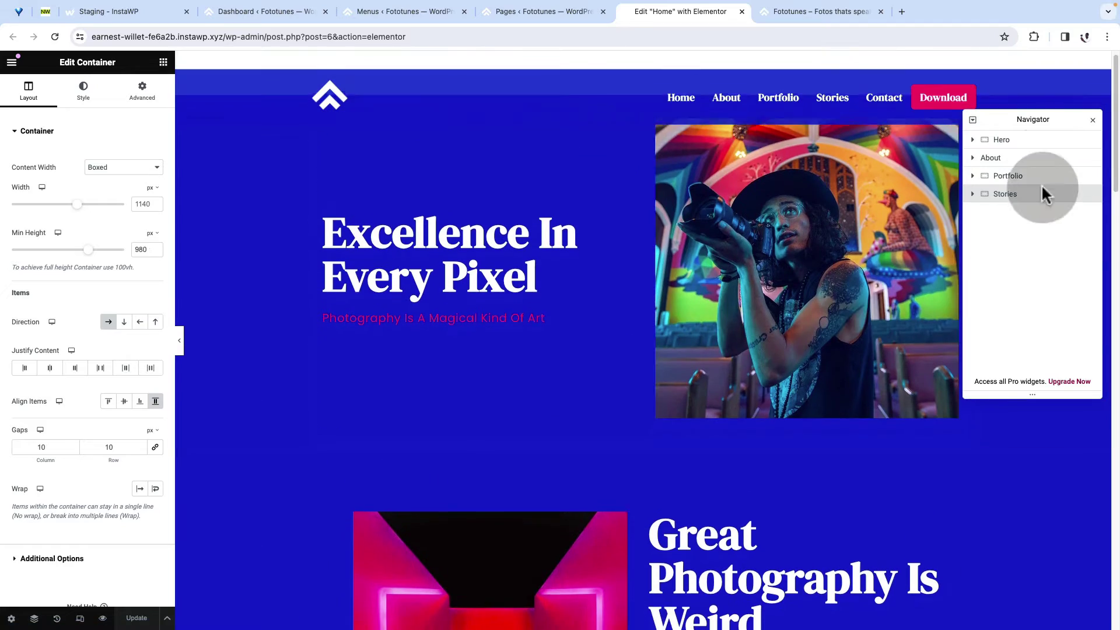
click(1044, 141)
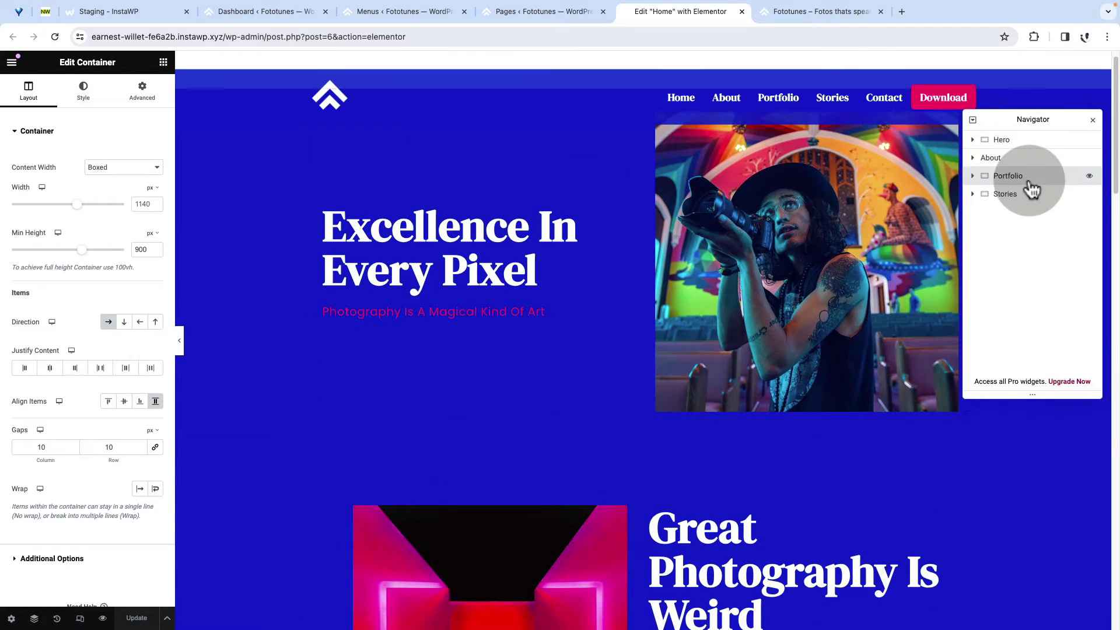
click(1031, 184)
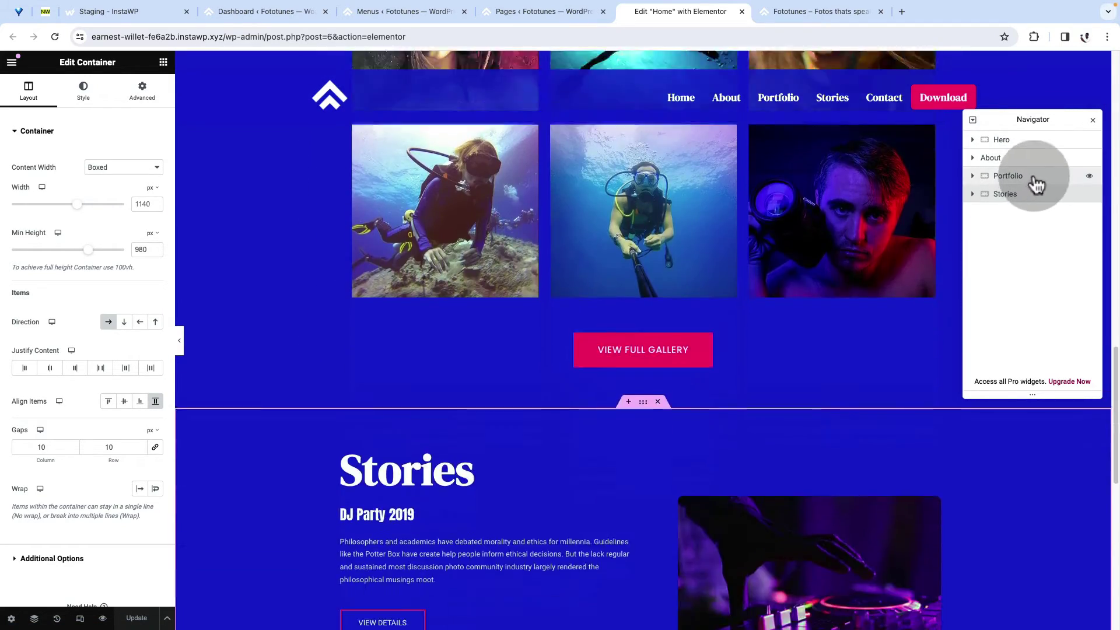
click(1036, 165)
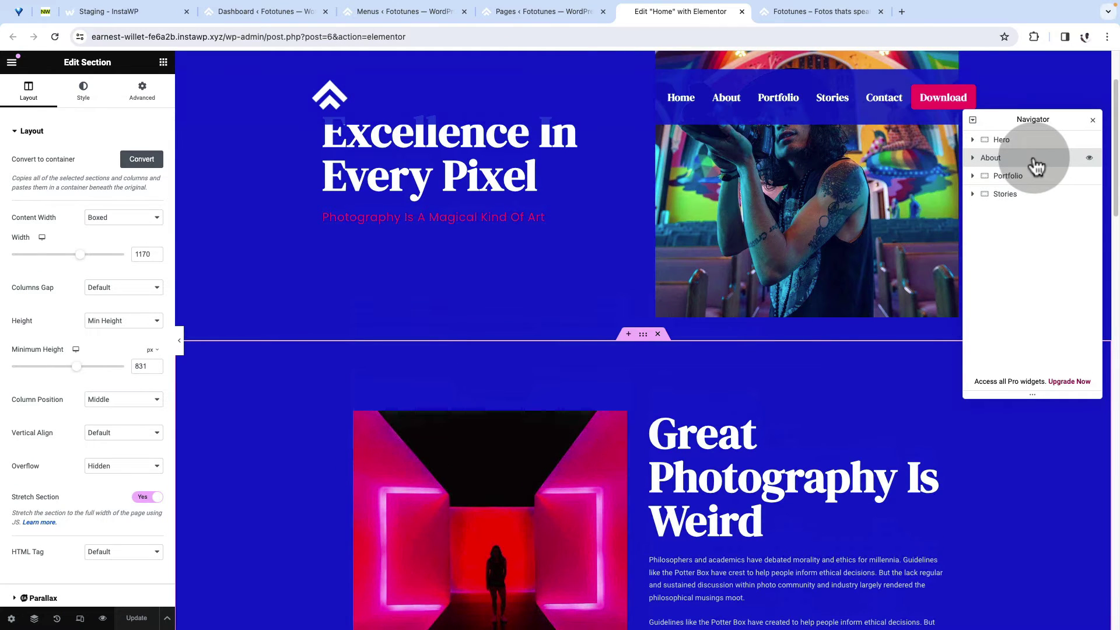
Check the site's page list, and add the Home and Contact pages to the header menu
click(513, 12)
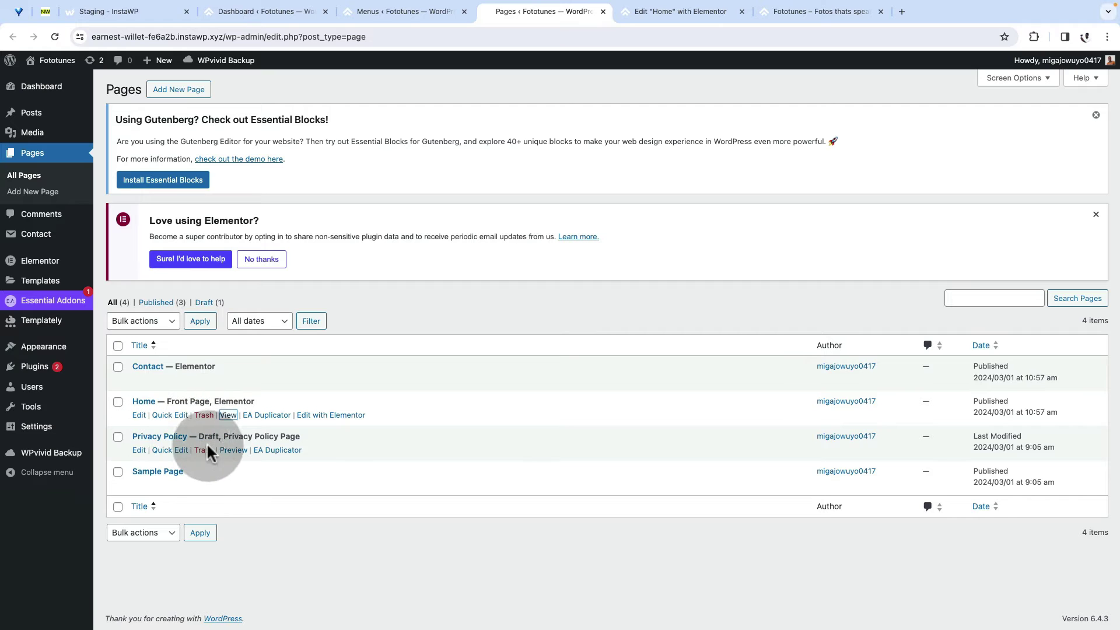
key(ctrl+shift+Tab)
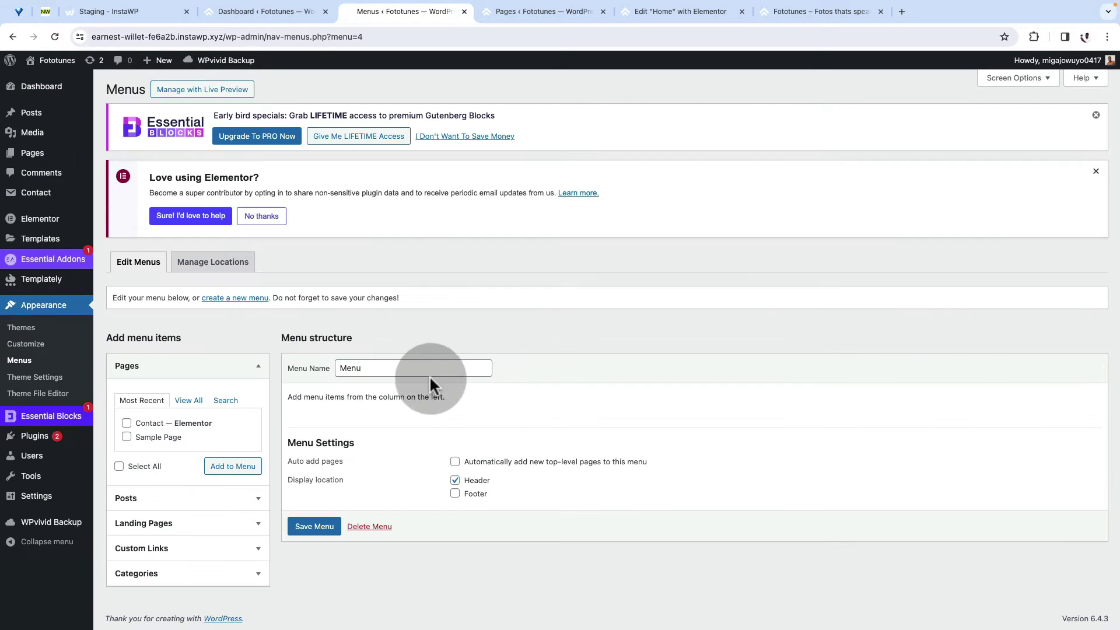
click(189, 400)
click(126, 423)
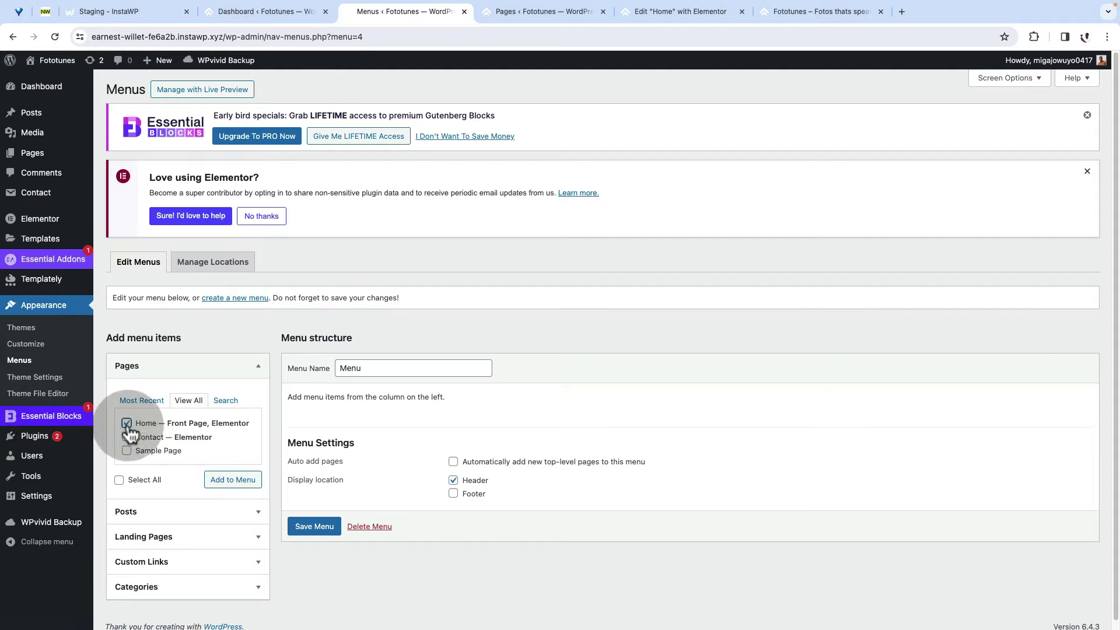
click(233, 479)
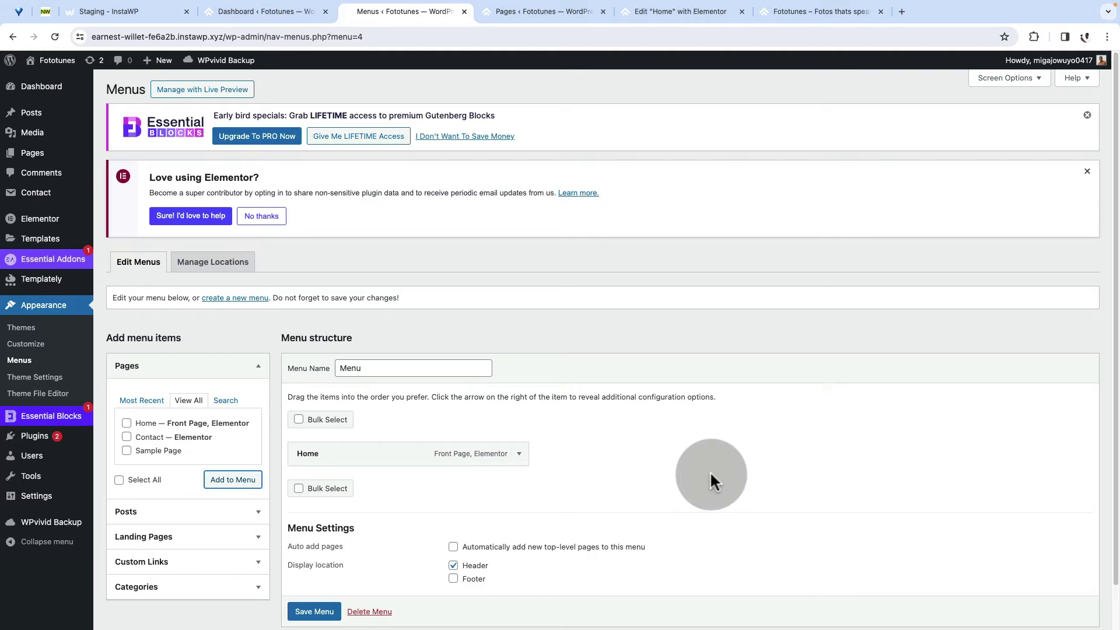
click(127, 437)
click(232, 481)
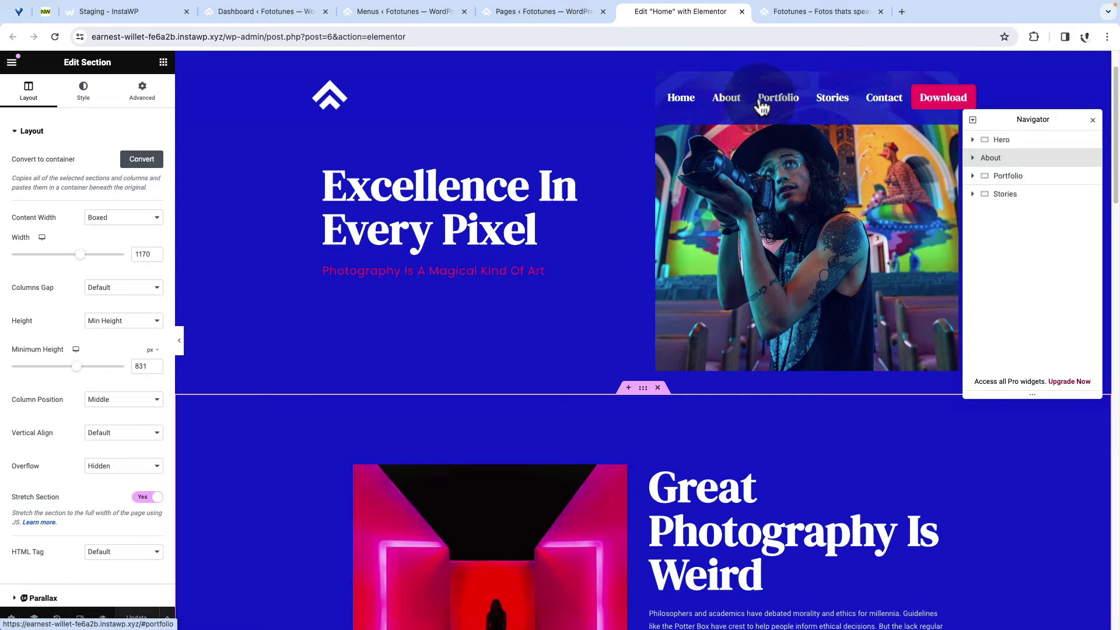
Return to the menu editor and open the custom link form at its URL field
click(398, 12)
scroll(615, 420, down, 2)
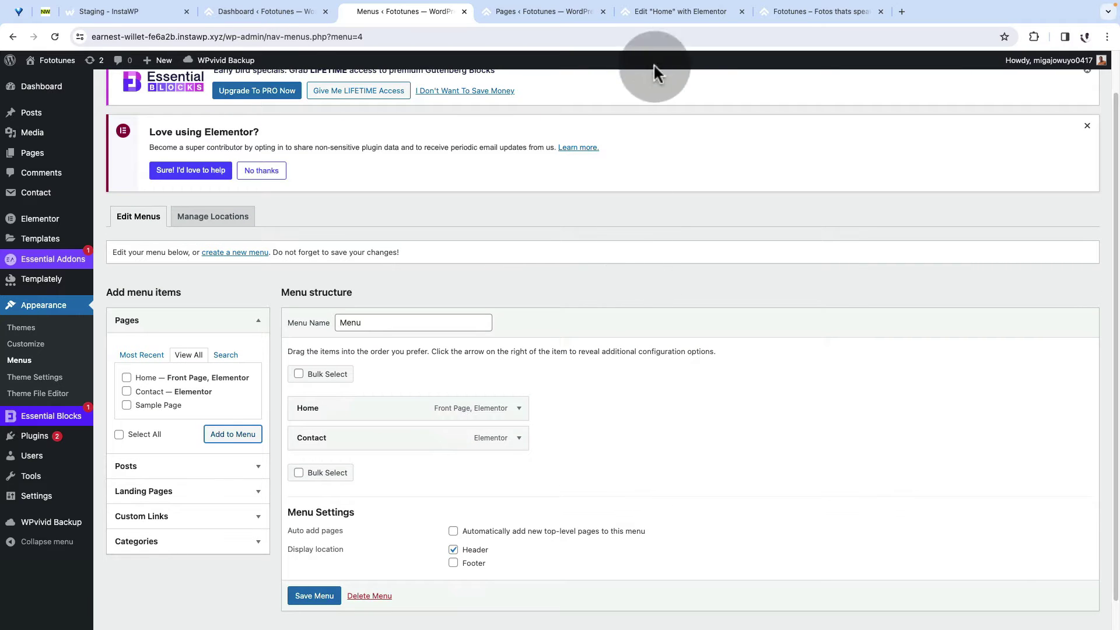
scroll(572, 461, down, 1)
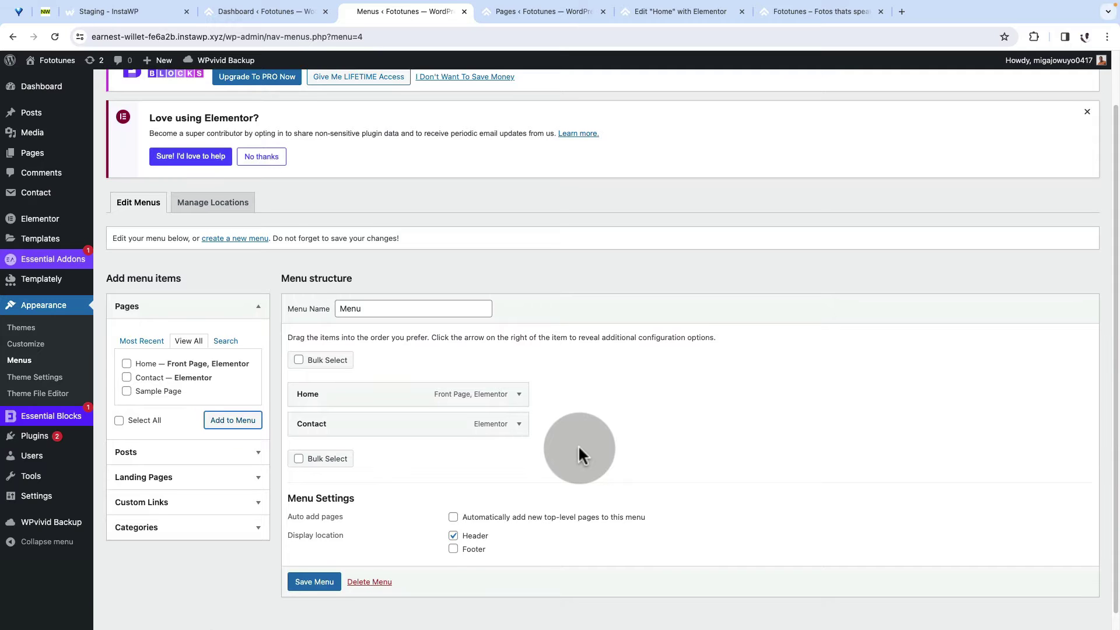
scroll(575, 446, down, 1)
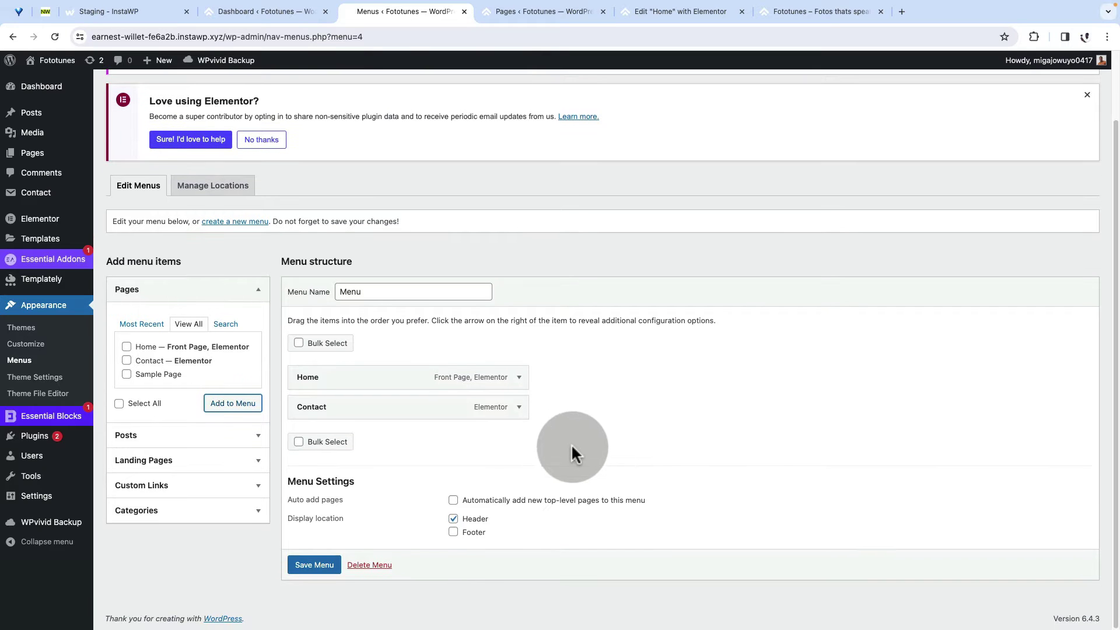
click(257, 487)
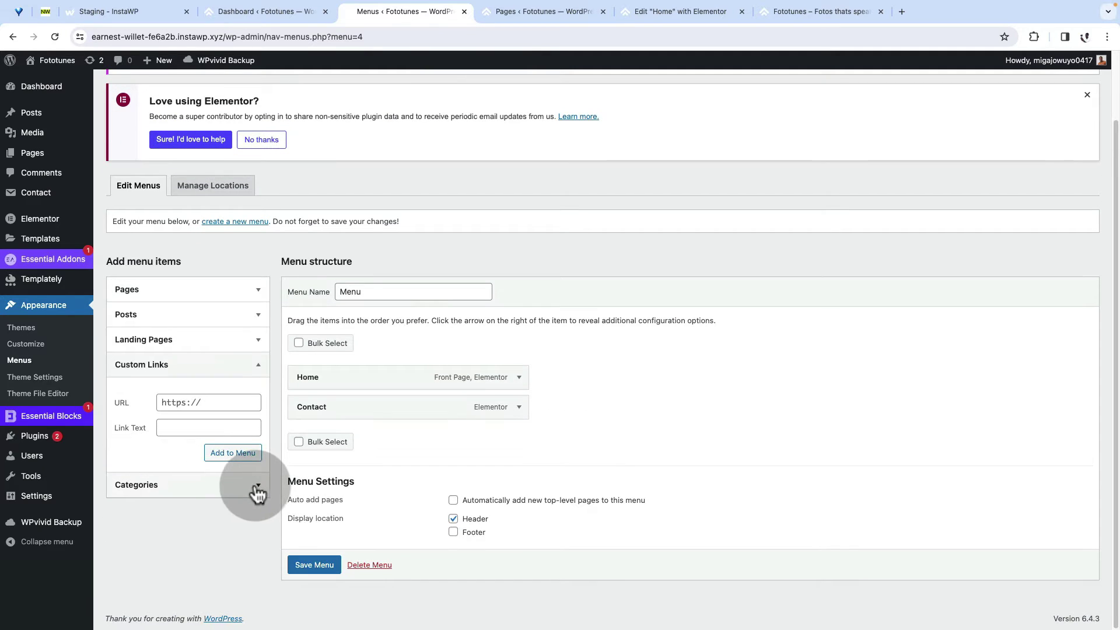
click(171, 402)
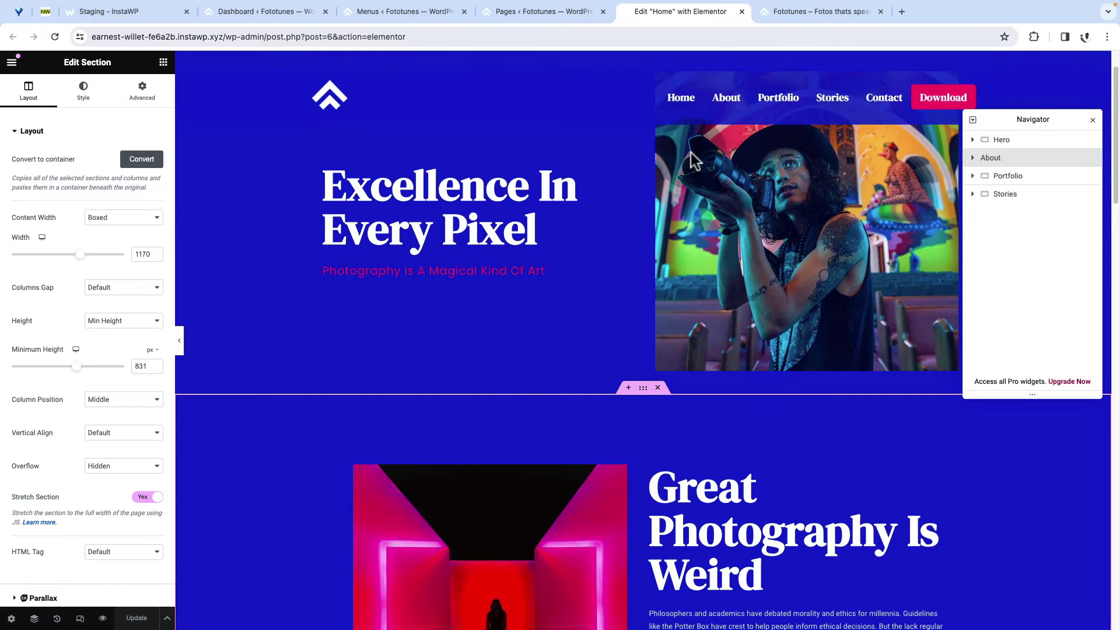
Review the Home page's sections in the Elementor editor and select the Hero container
scroll(682, 444, down, 9)
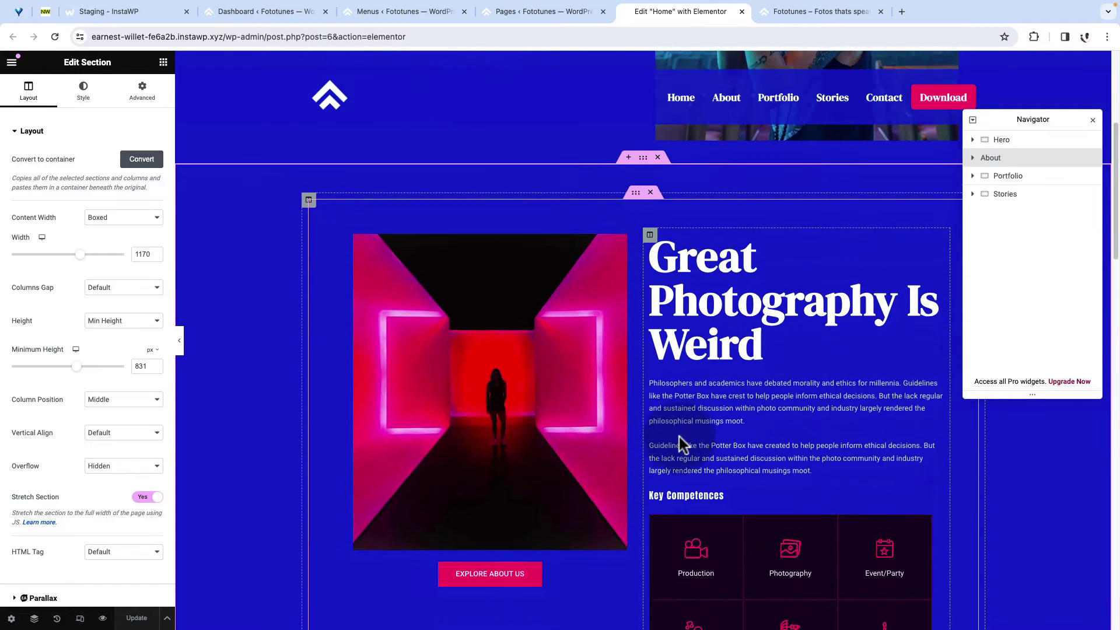
scroll(680, 444, down, 6)
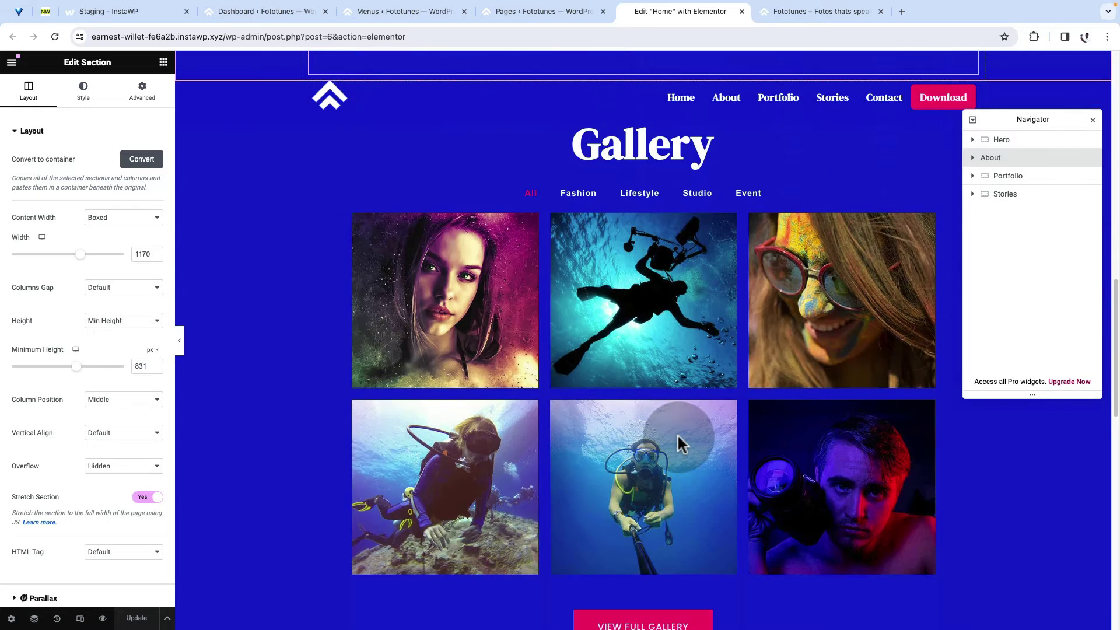
scroll(680, 444, up, 15)
scroll(678, 437, up, 2)
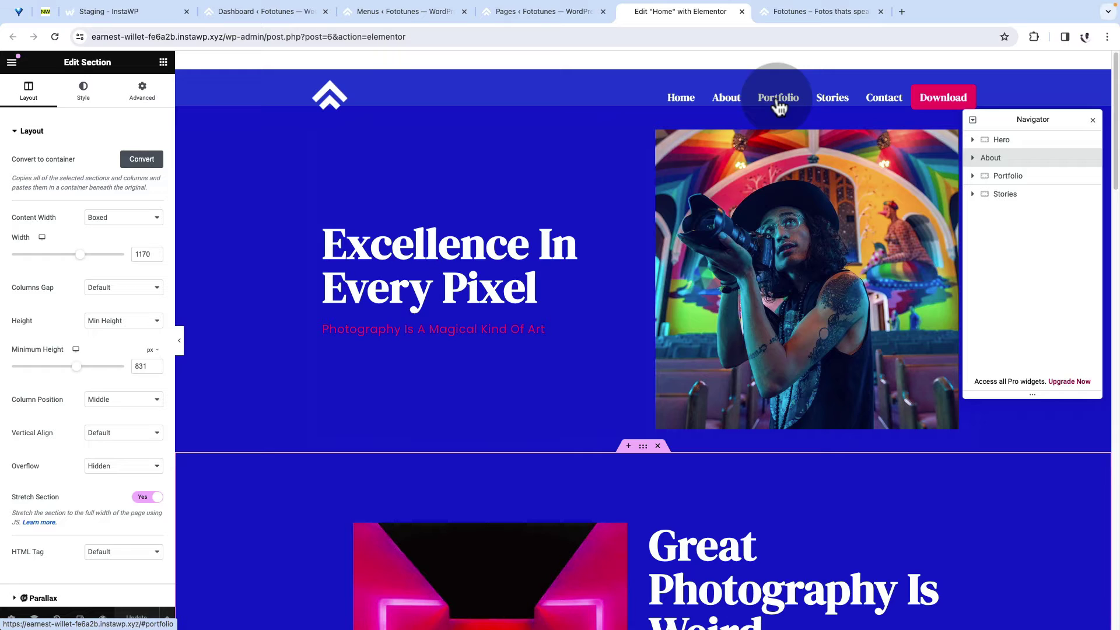
click(1001, 139)
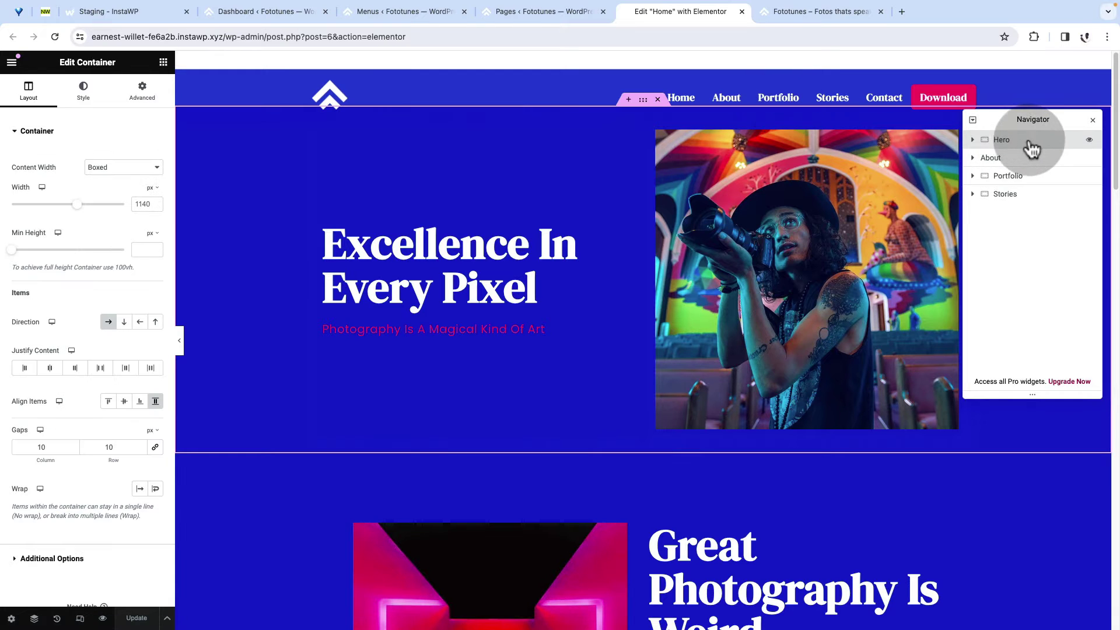
Assign the CSS ID home to the Hero container in its advanced settings
click(153, 110)
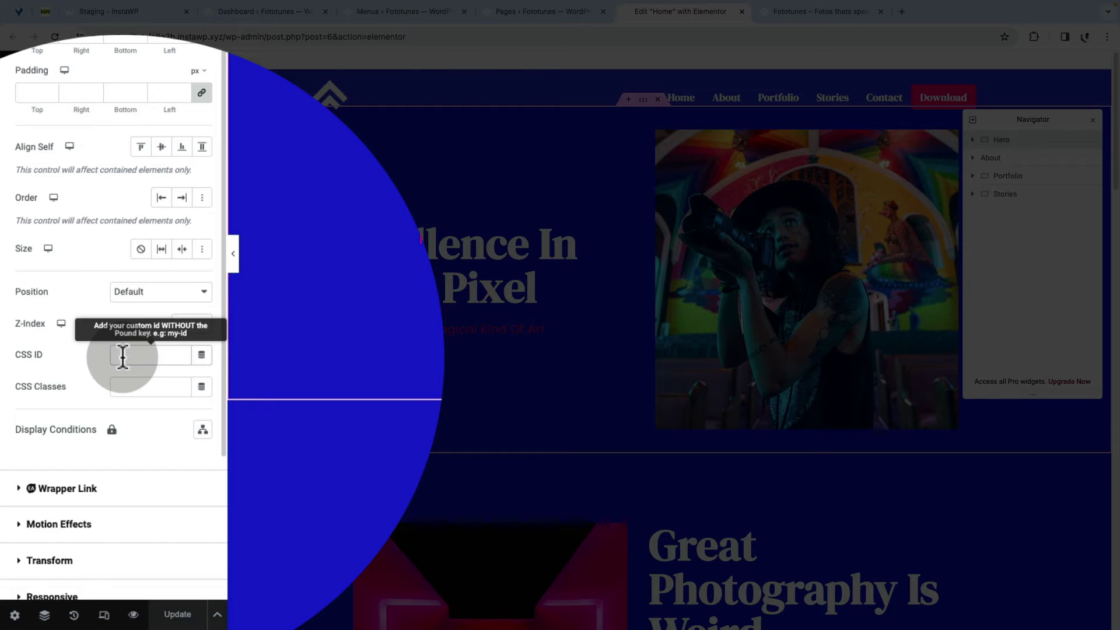
click(122, 357)
text(home)
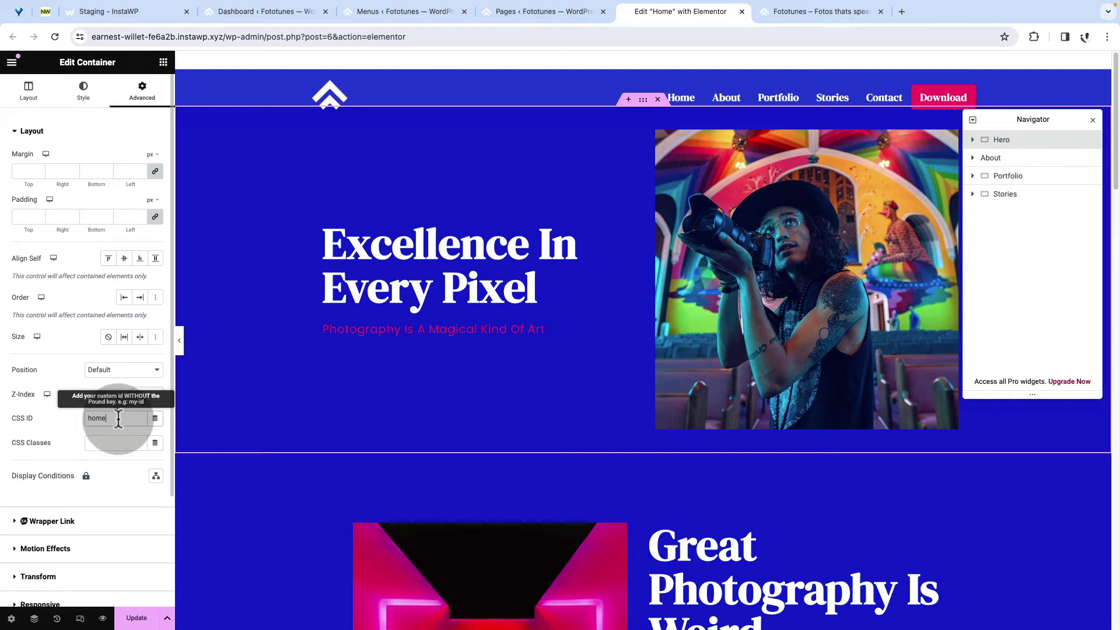
Review the CSS IDs of the About section and the Hero and Portfolio containers in their advanced settings
click(990, 157)
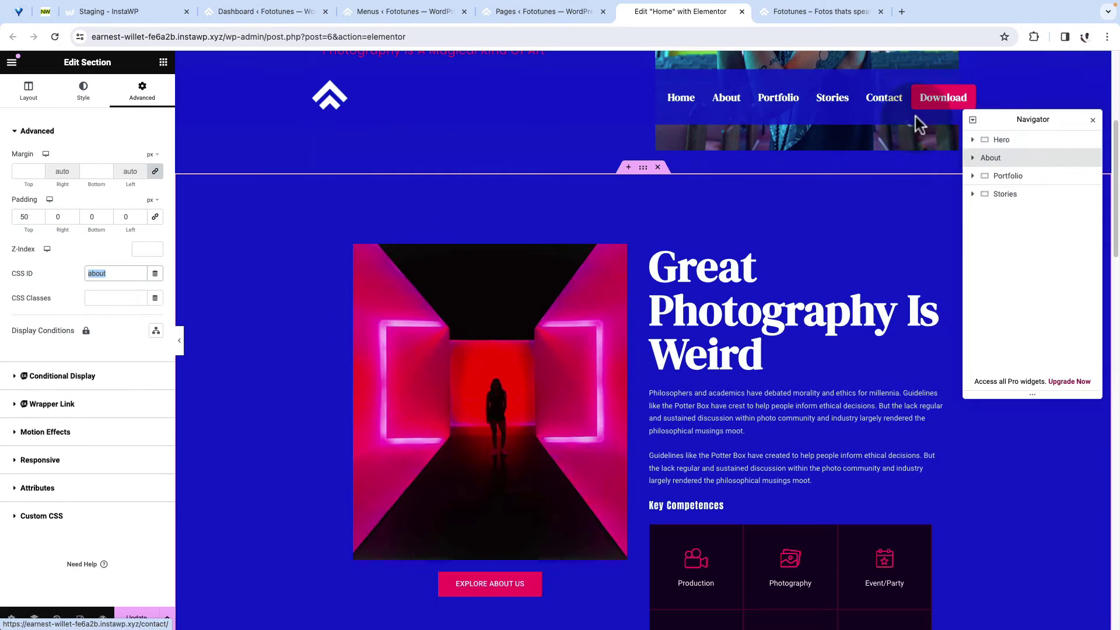
click(1012, 145)
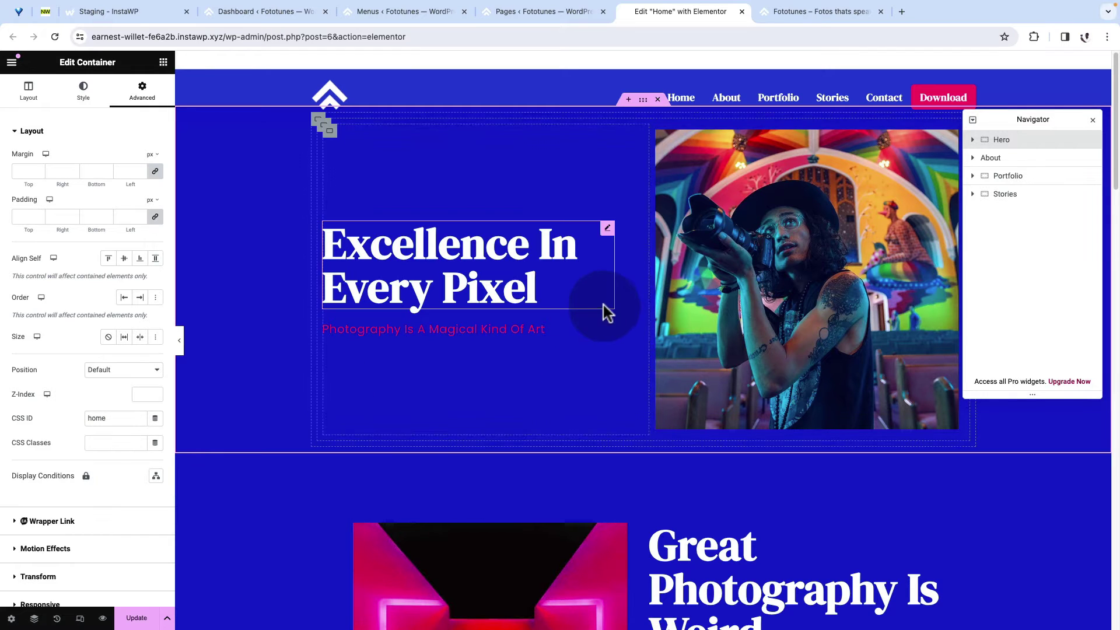
click(1030, 158)
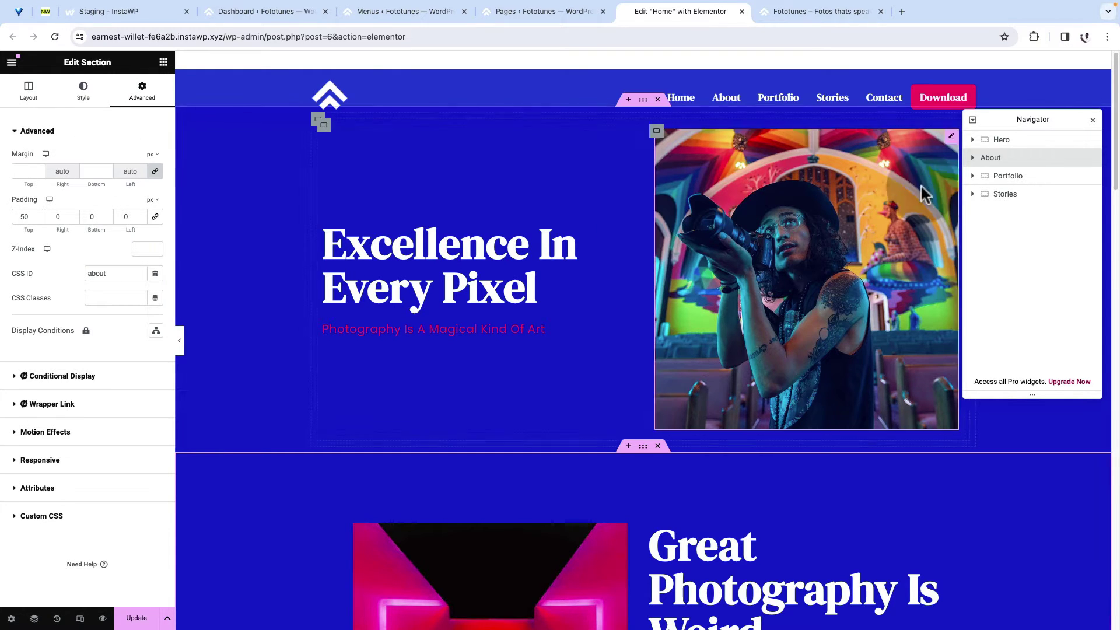
click(1015, 142)
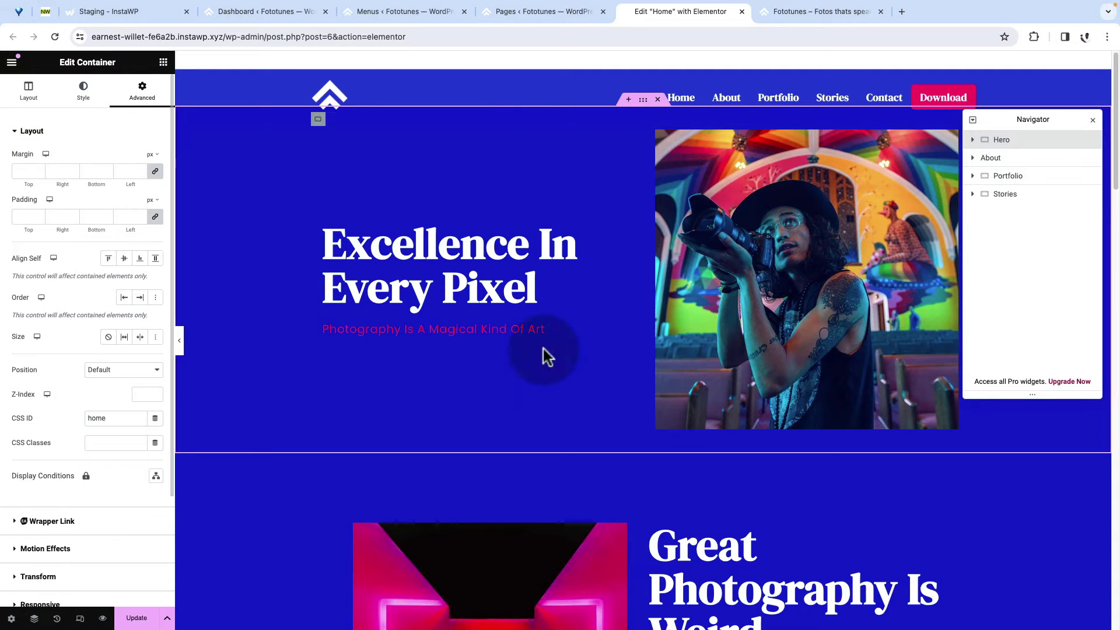
click(1014, 165)
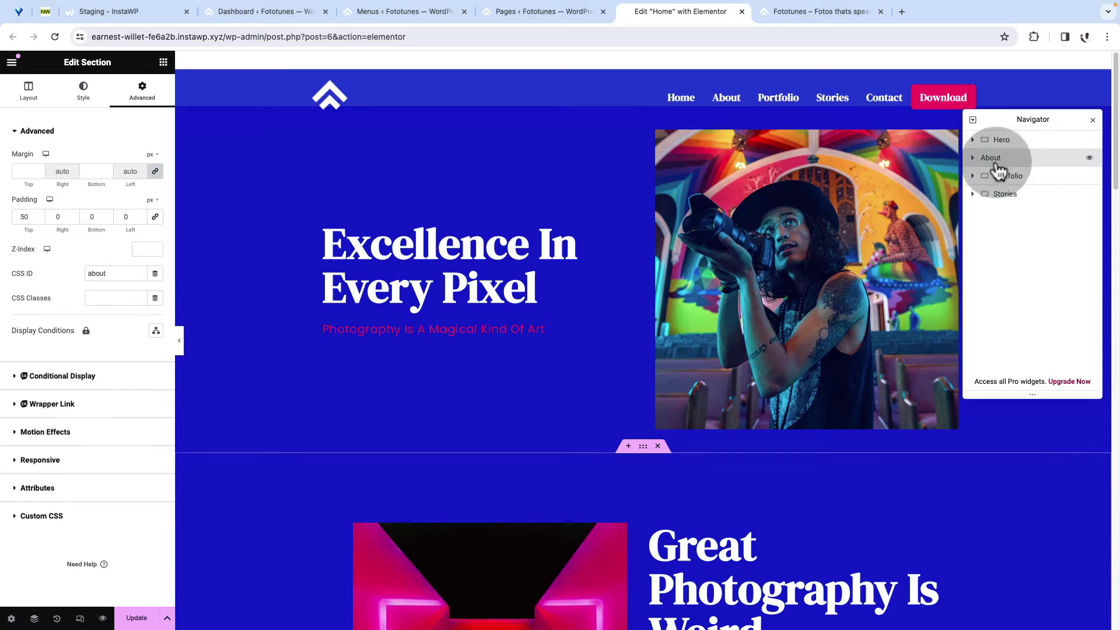
click(149, 91)
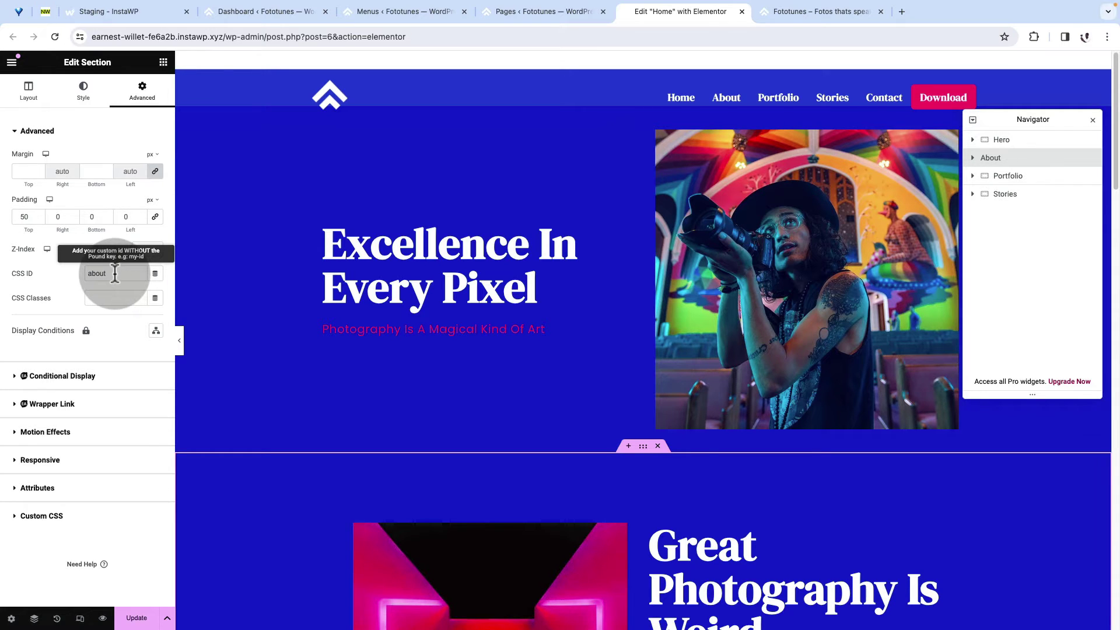
click(1021, 183)
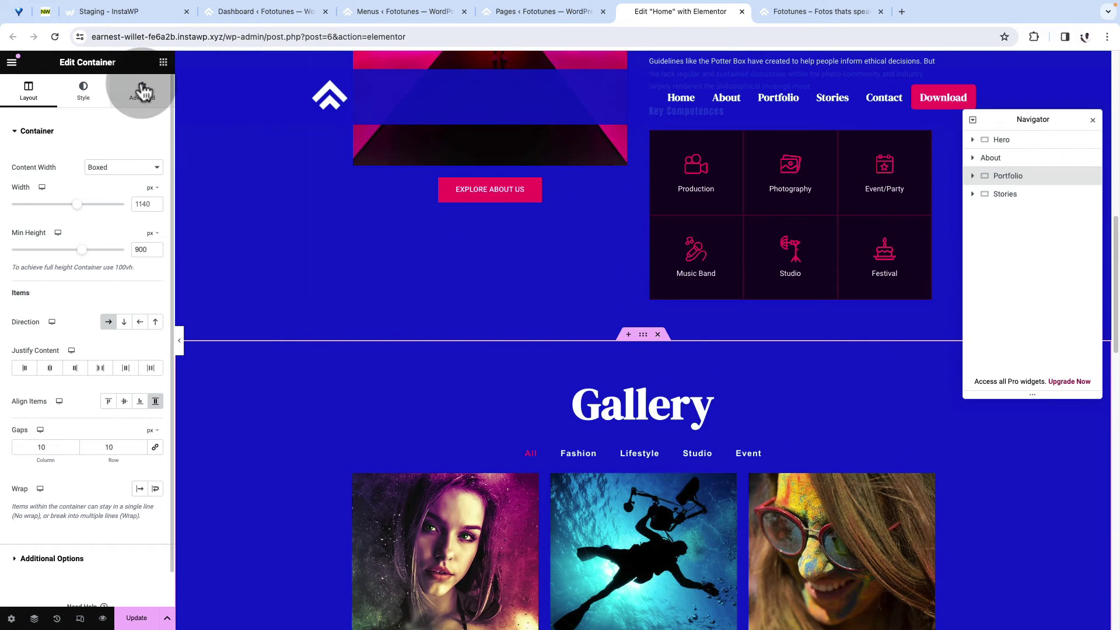
click(143, 92)
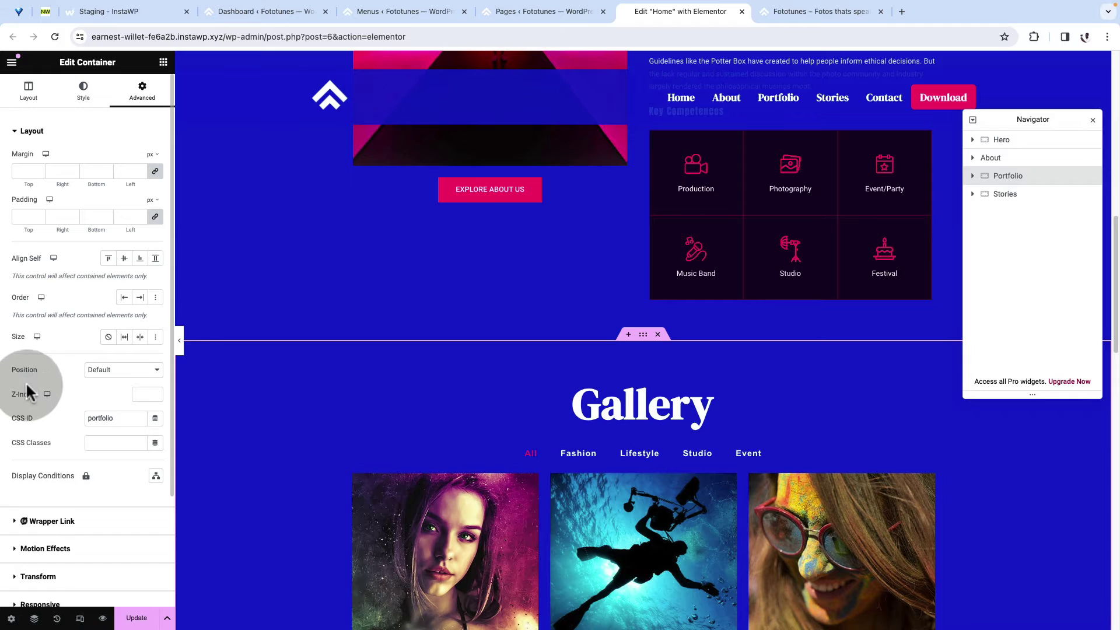
click(85, 420)
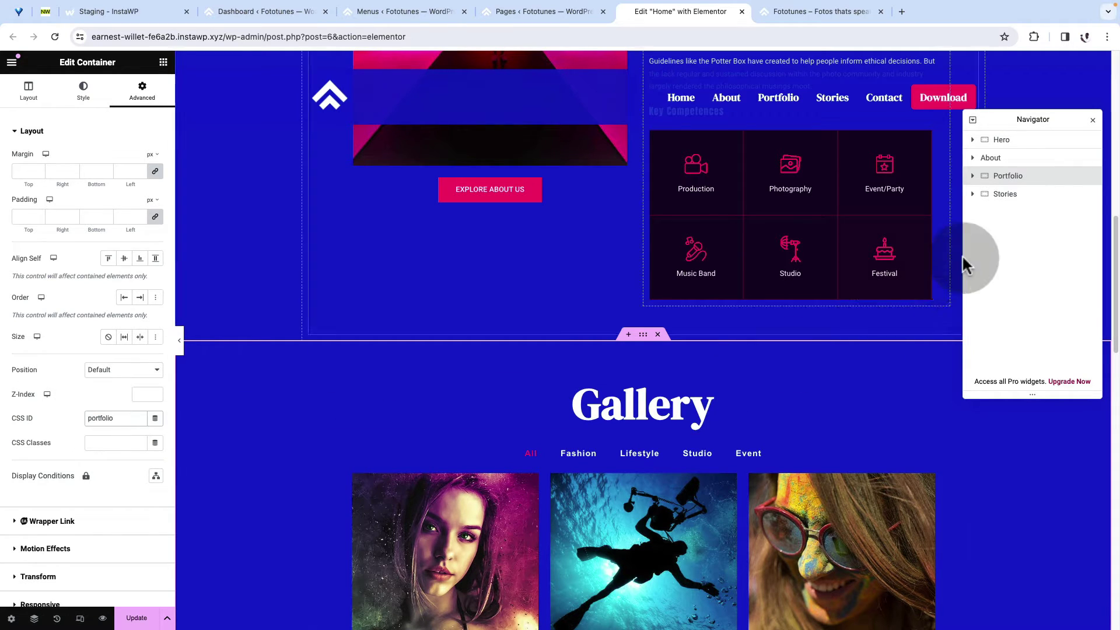
Set the Stories container's CSS ID to stories and update the Home page
click(1023, 198)
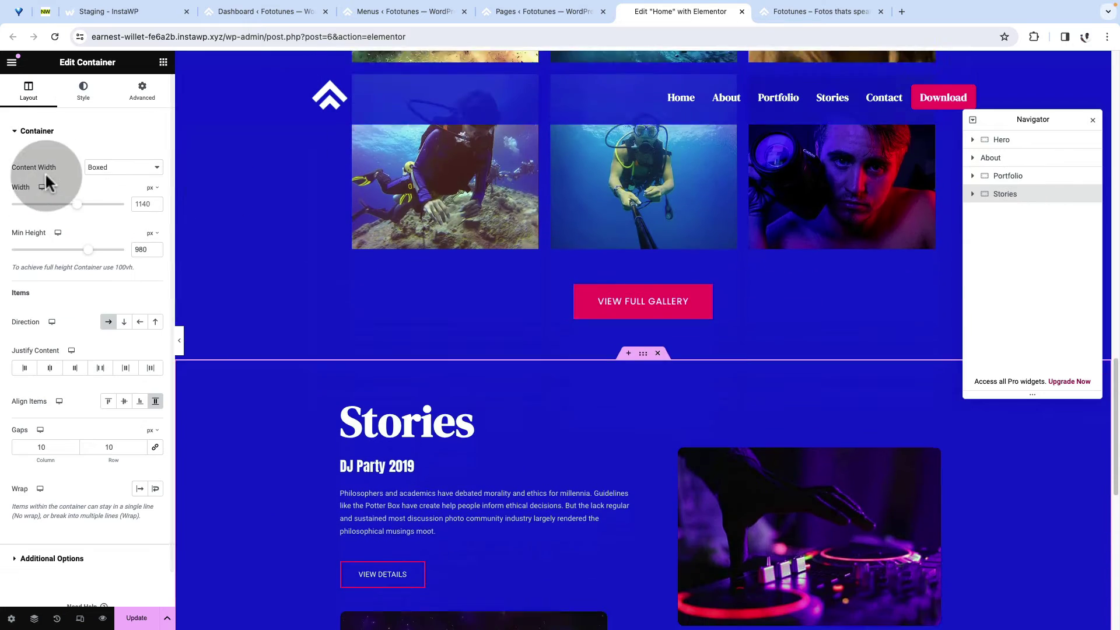
click(146, 95)
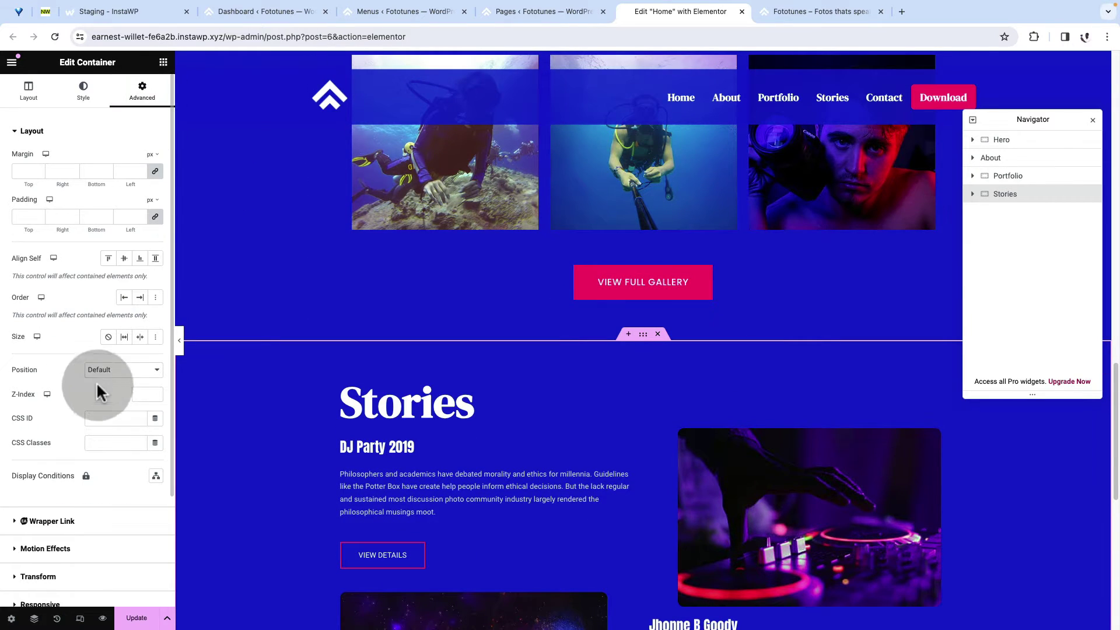
click(102, 418)
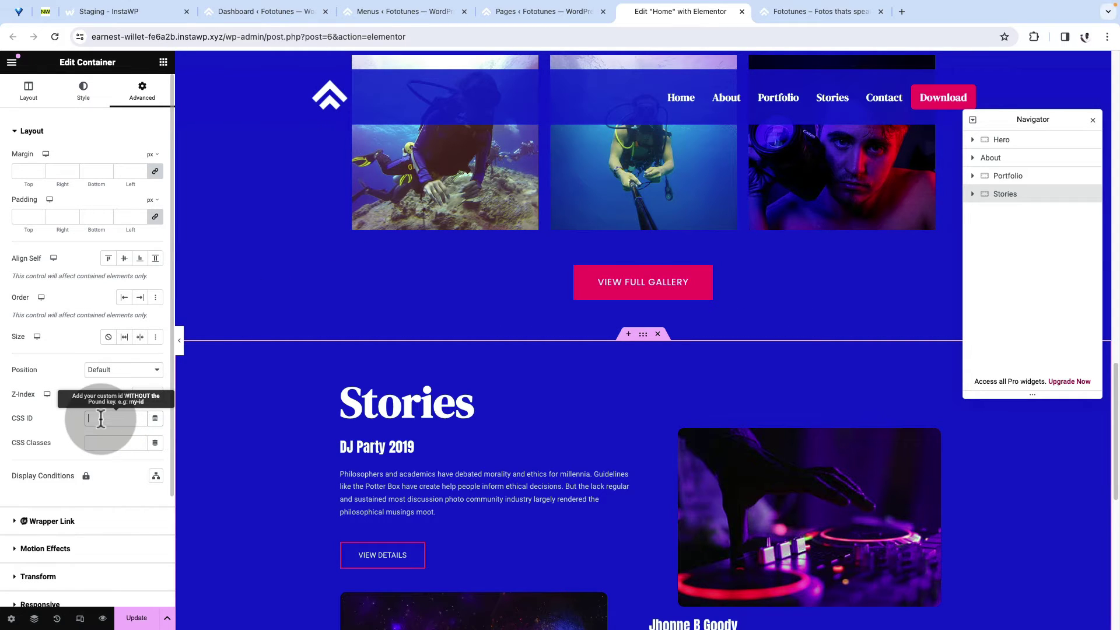
text(stories)
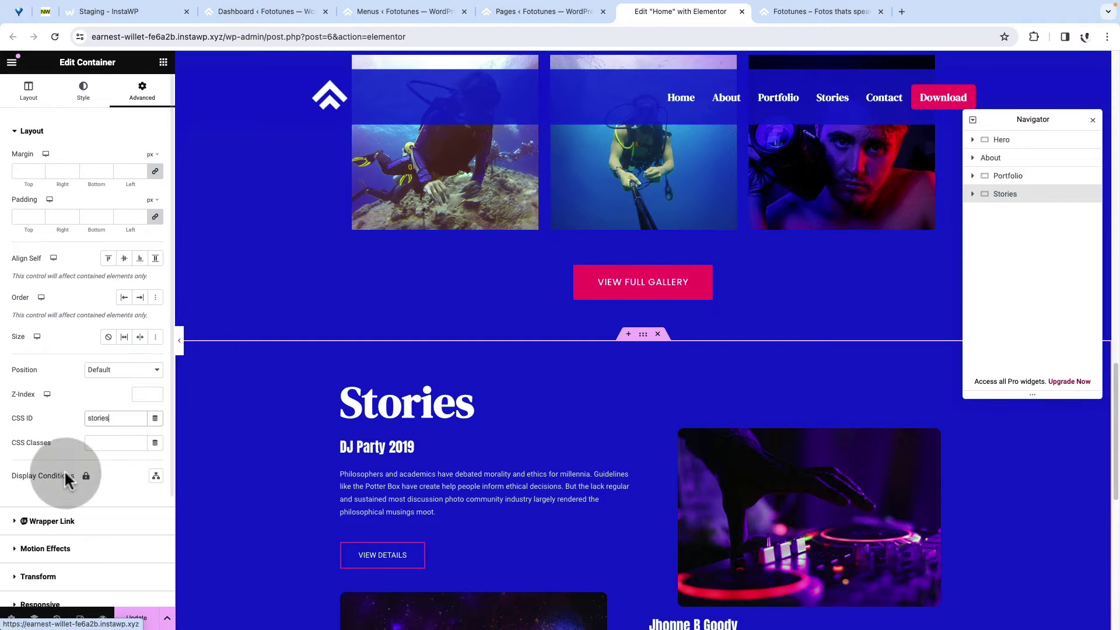
click(136, 619)
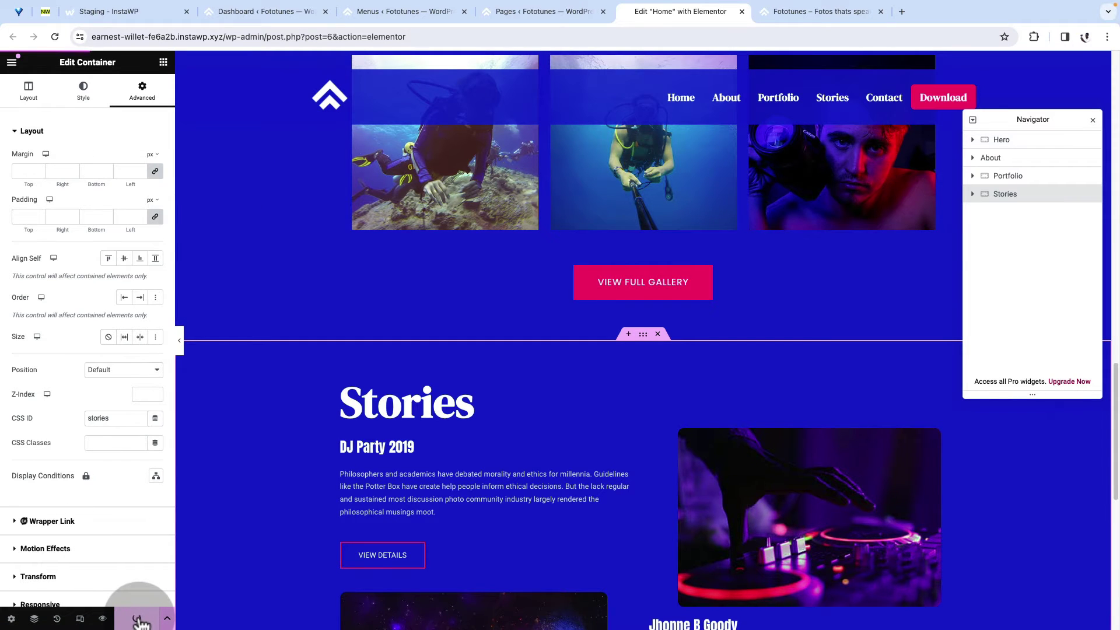
Return to the menu editor and add a custom link with URL #about and link text About
click(401, 14)
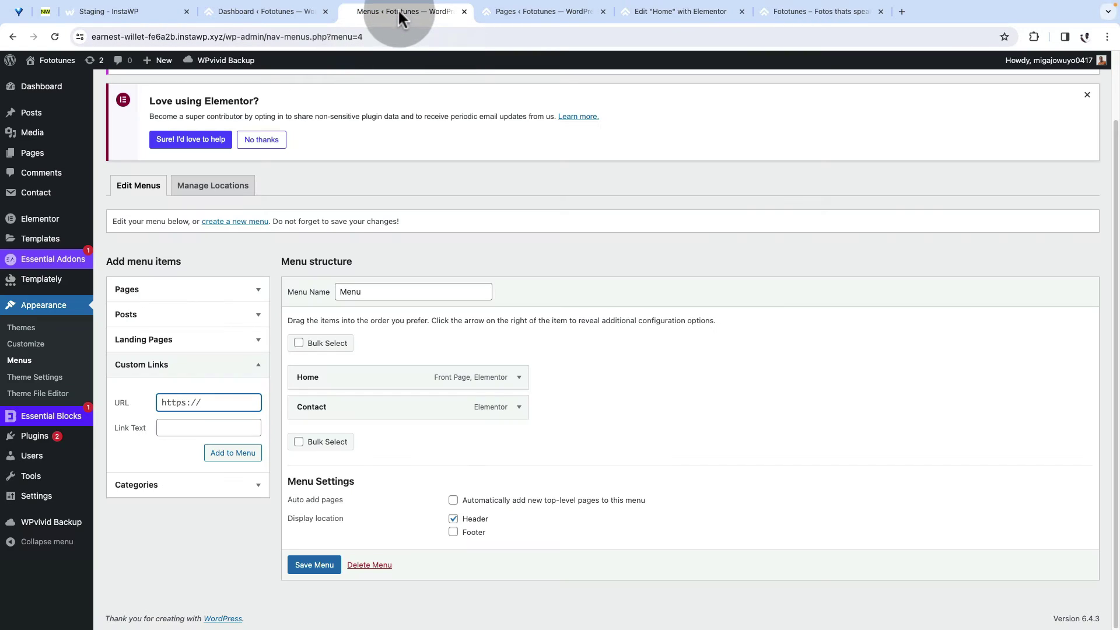
click(474, 455)
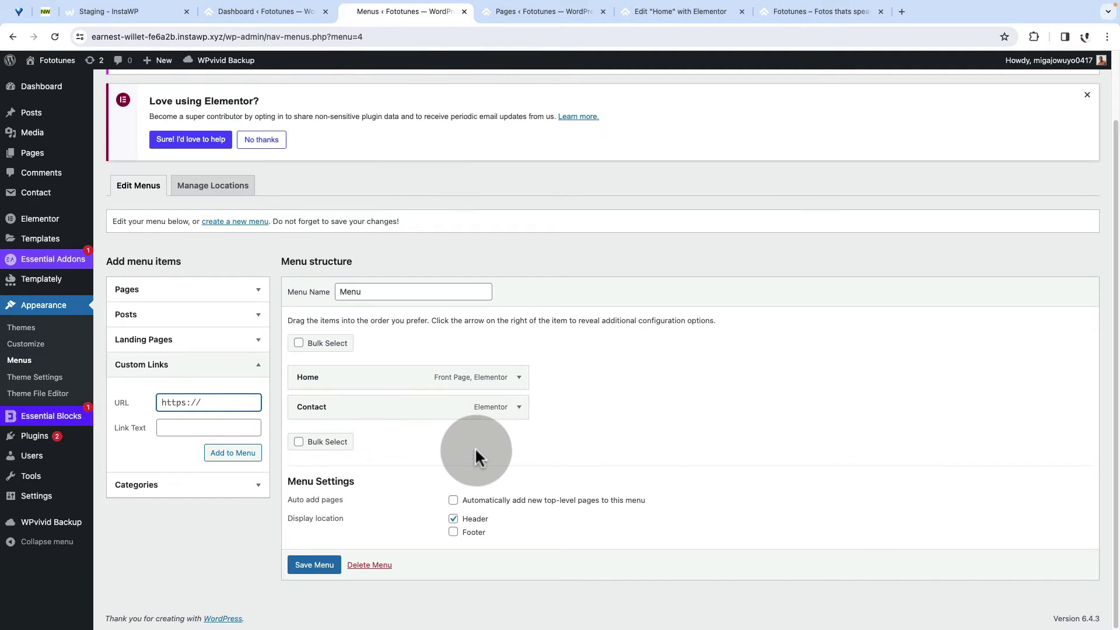
triple_click(219, 401)
text(#about)
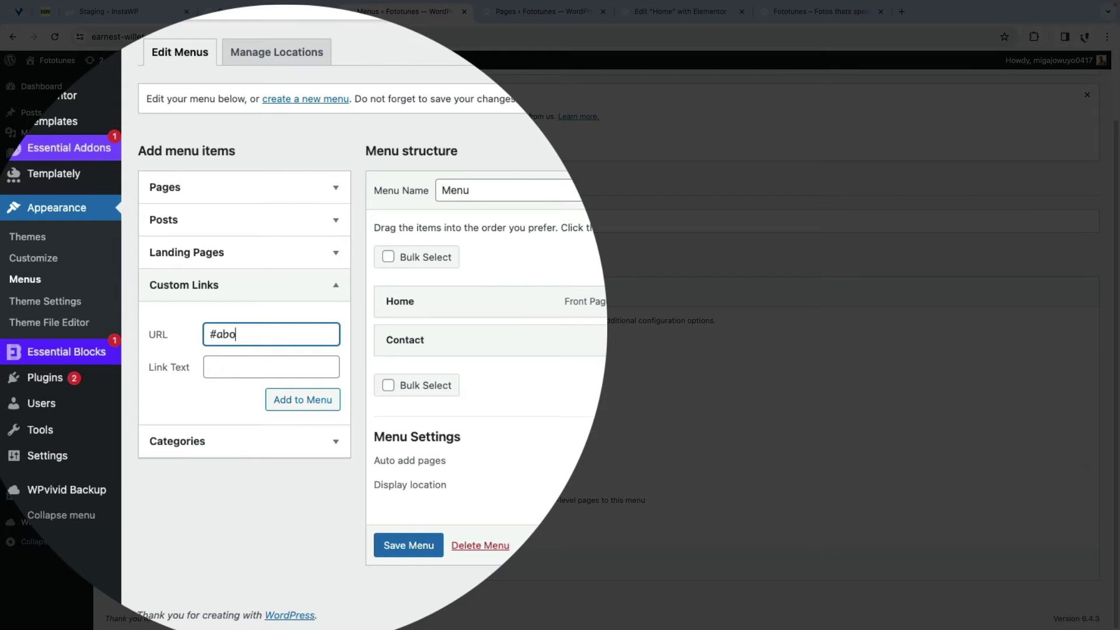
click(242, 367)
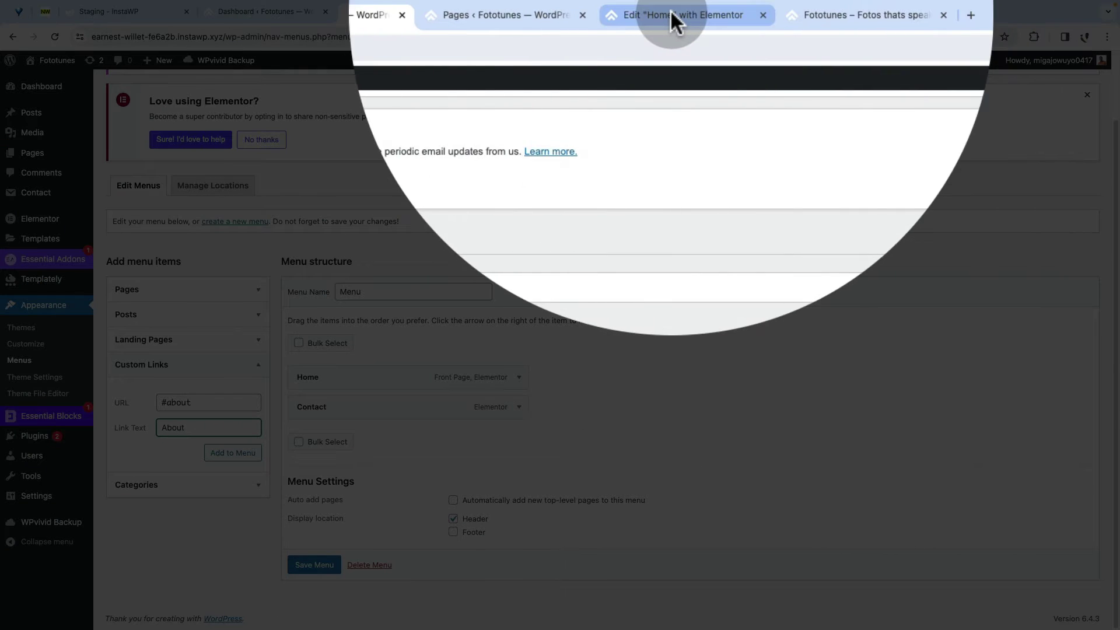
click(680, 11)
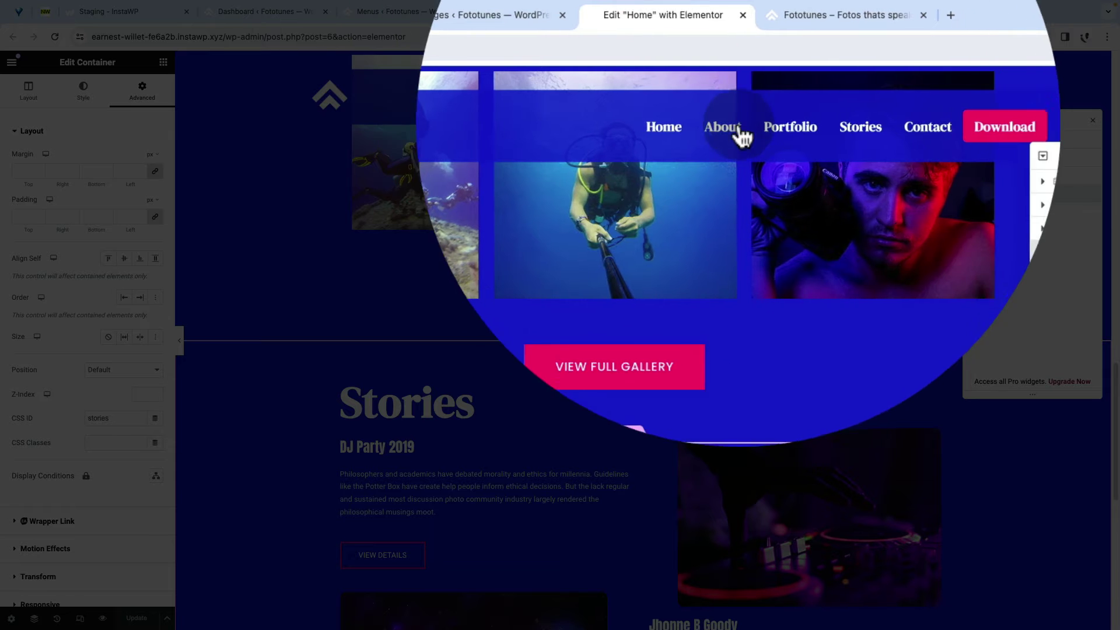
Add a custom link to the menu with URL #portfolio and link text Portfolio
click(188, 401)
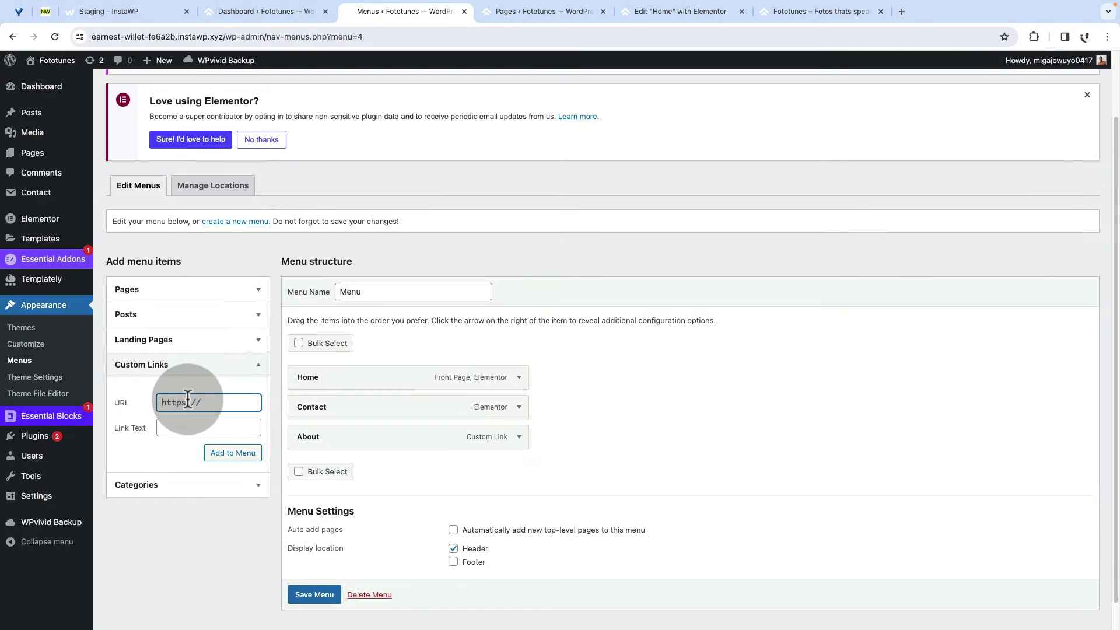
text(#portfolio)
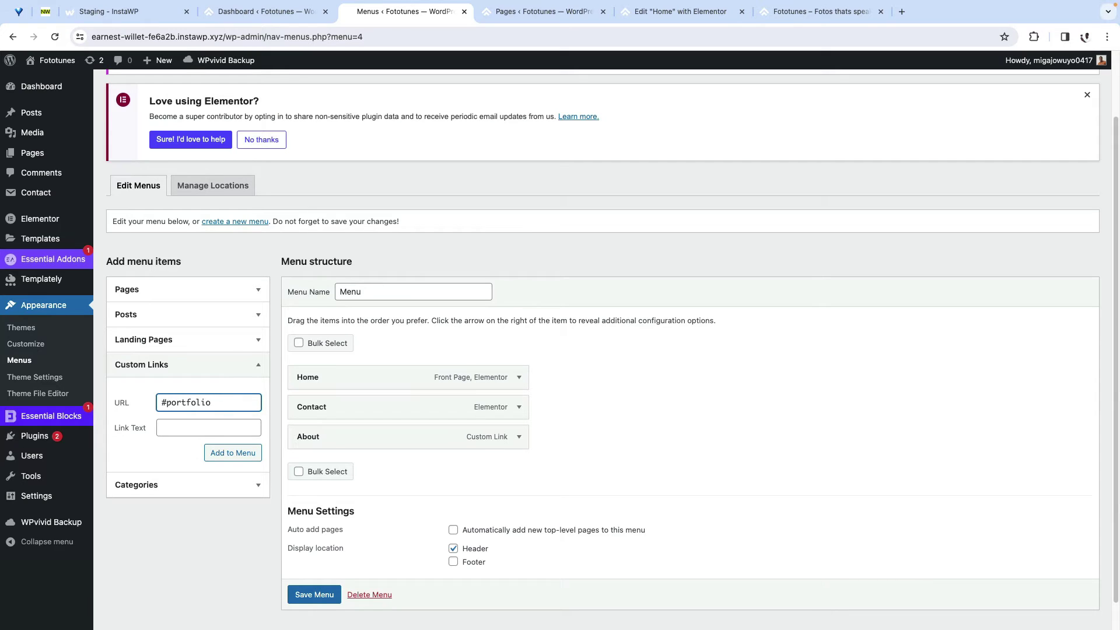
click(178, 418)
text(Poli)
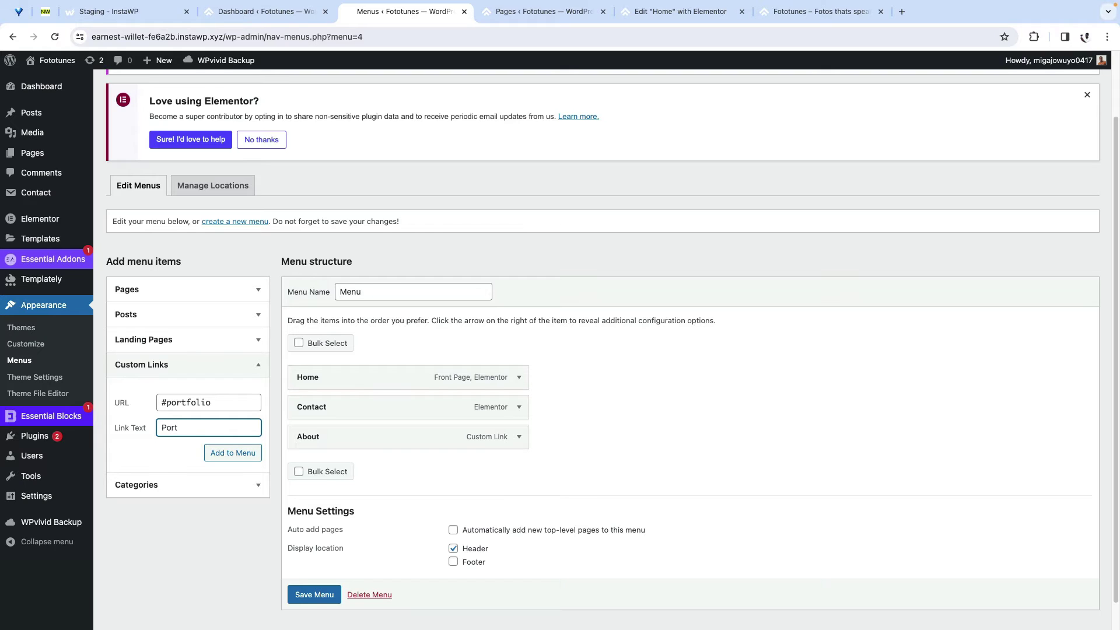
text(folio)
click(232, 452)
Add a custom link to the menu with URL #stories and link text Stories
click(170, 403)
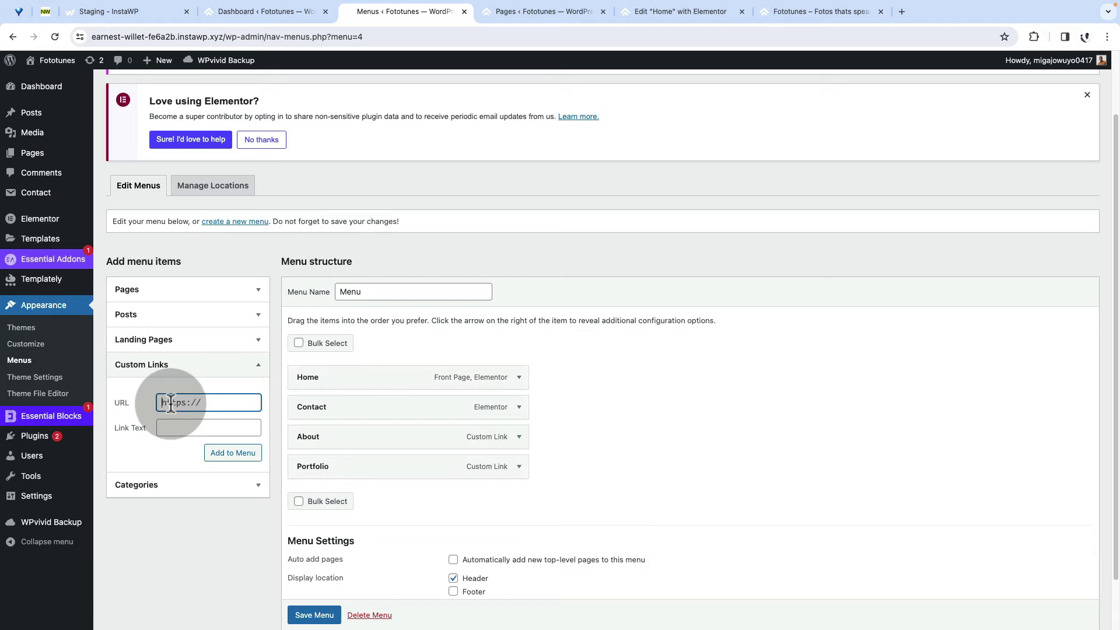
text(#)
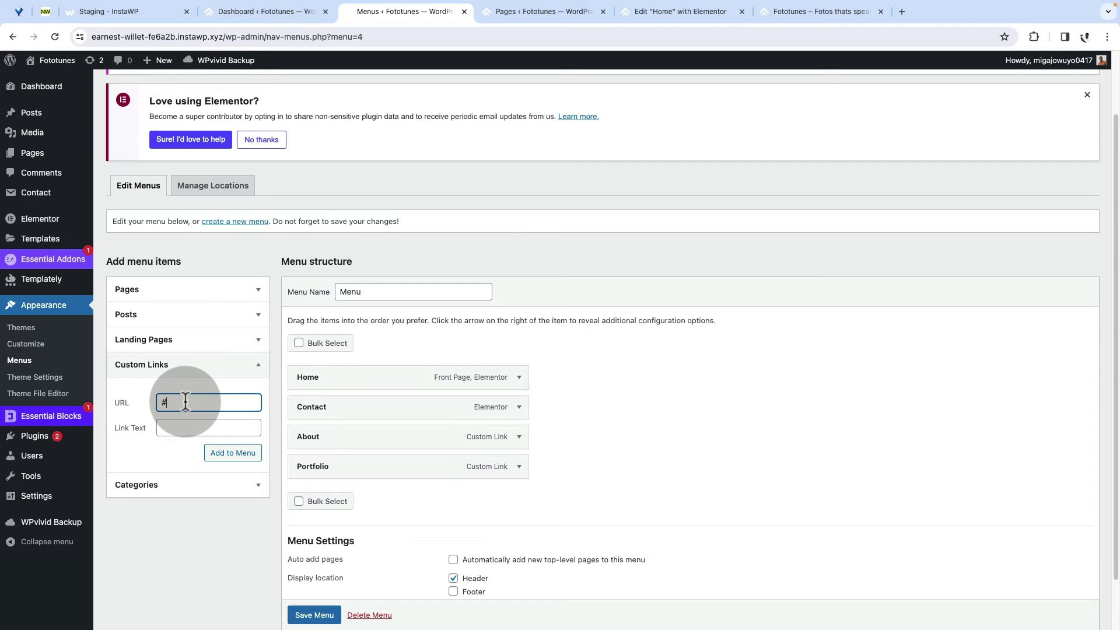
text(stories)
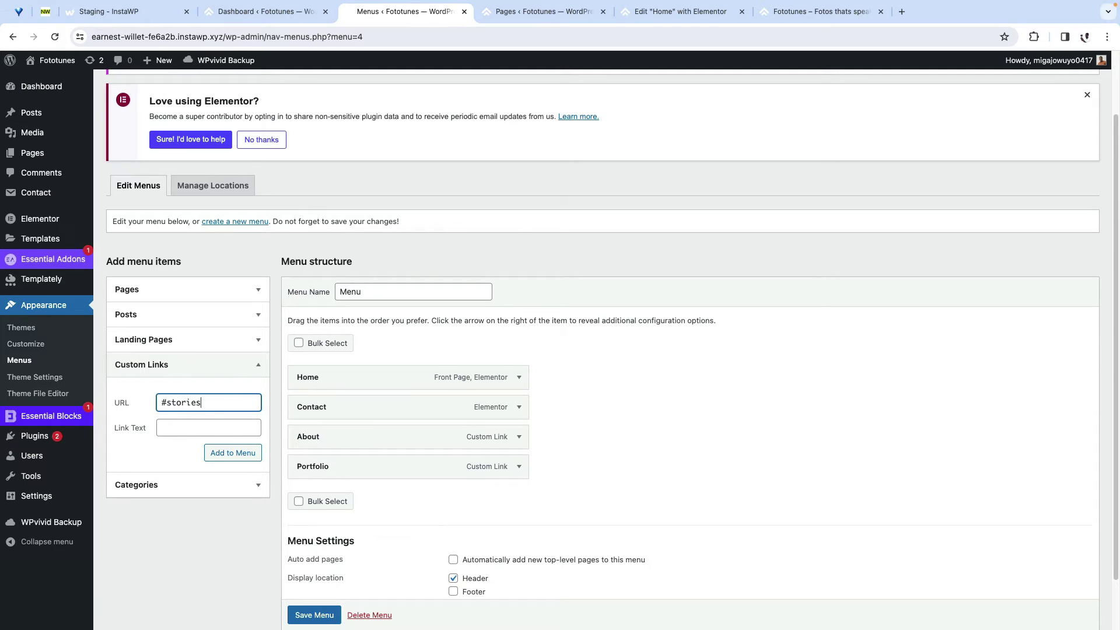
key(Return)
Move the Contact item below Stories at the end of the menu structure and save the menu
click(362, 412)
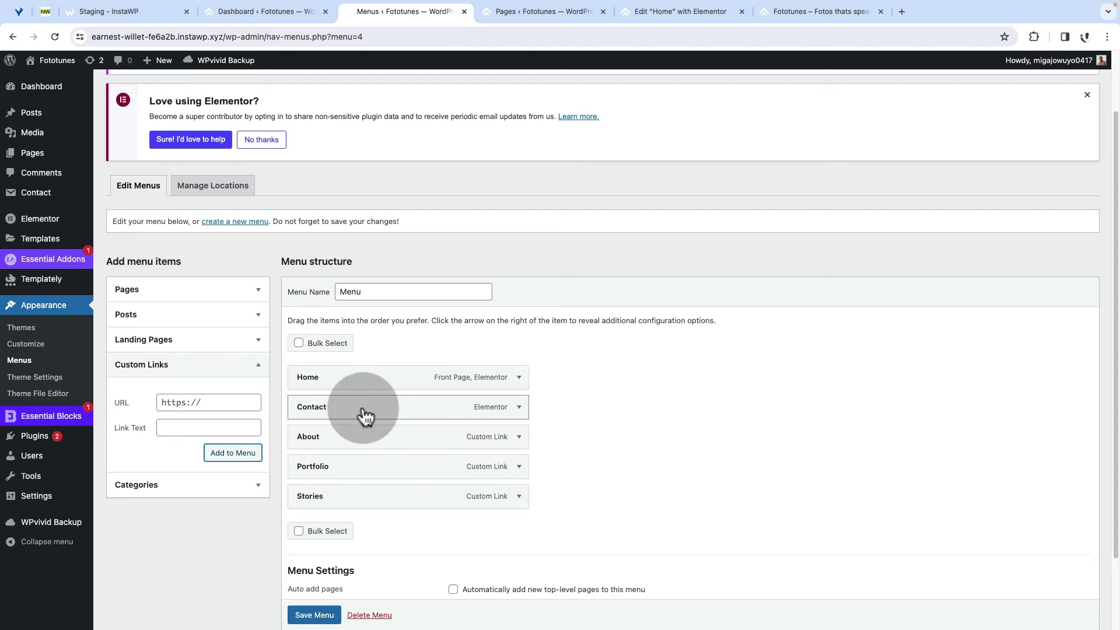
drag(366, 416, 357, 505)
click(495, 601)
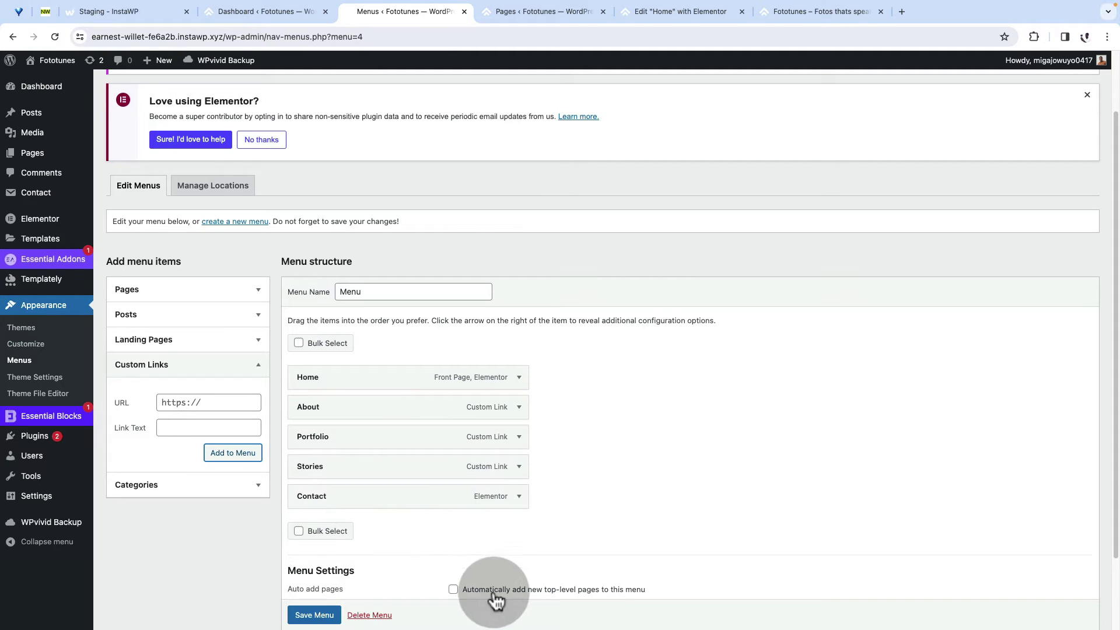
scroll(513, 565, down, 3)
click(315, 596)
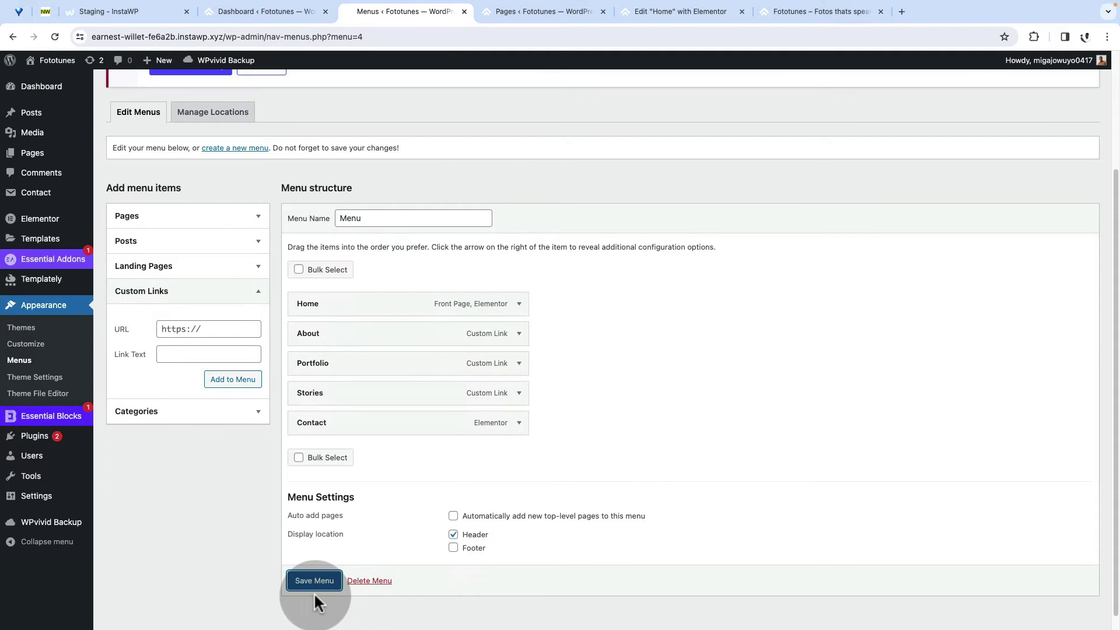
Test the Home, About, Portfolio and Stories links of the header menu on the live site
click(658, 98)
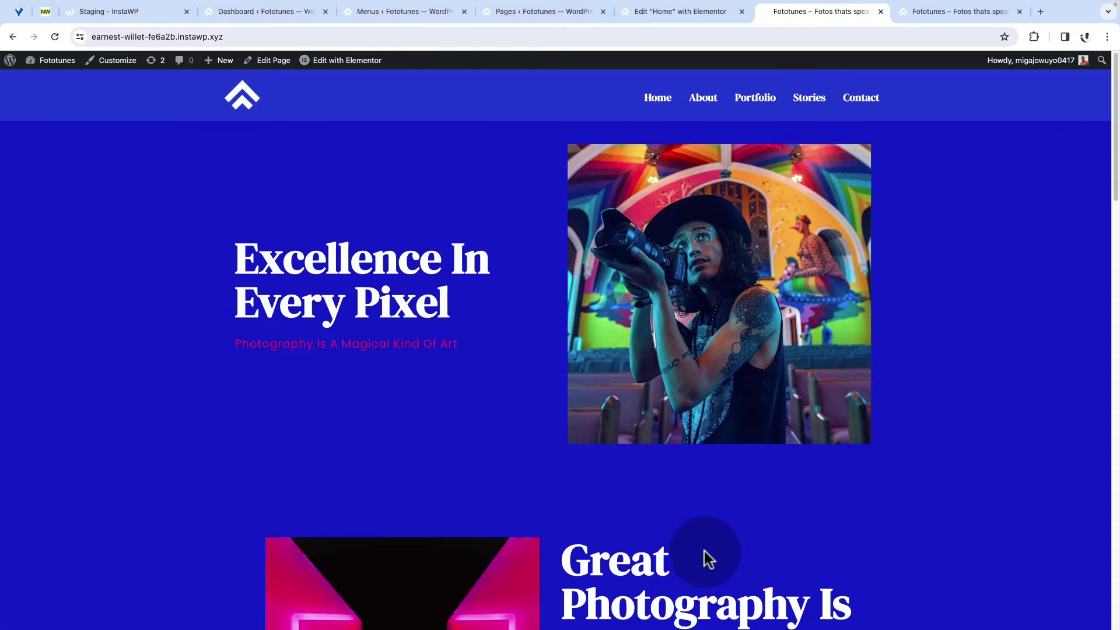
scroll(704, 554, down, 5)
scroll(705, 551, up, 5)
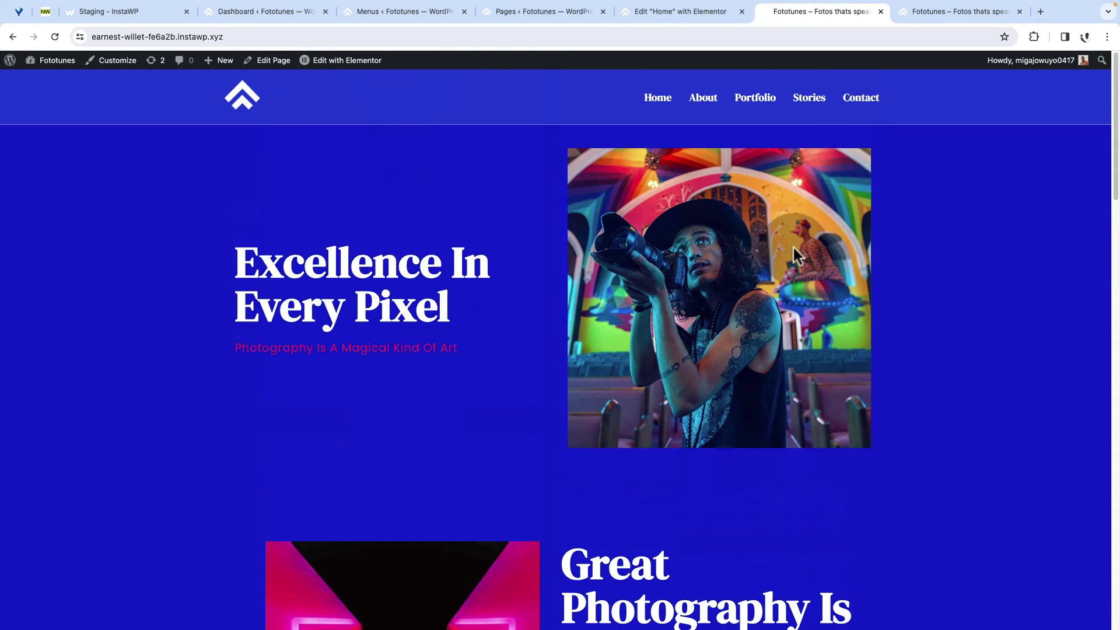
click(703, 104)
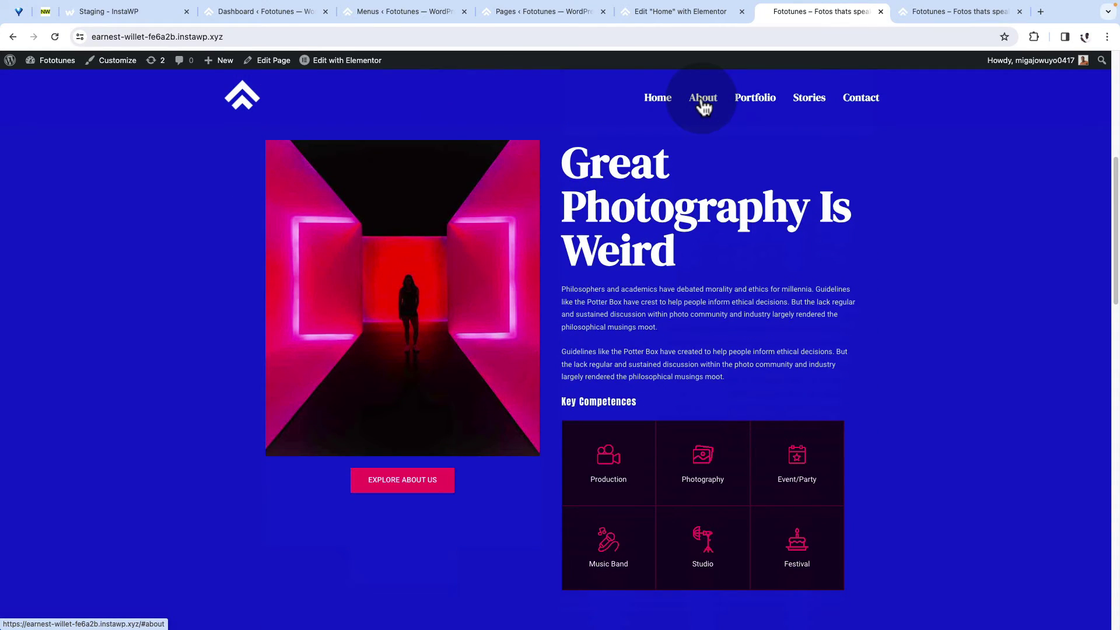
click(746, 107)
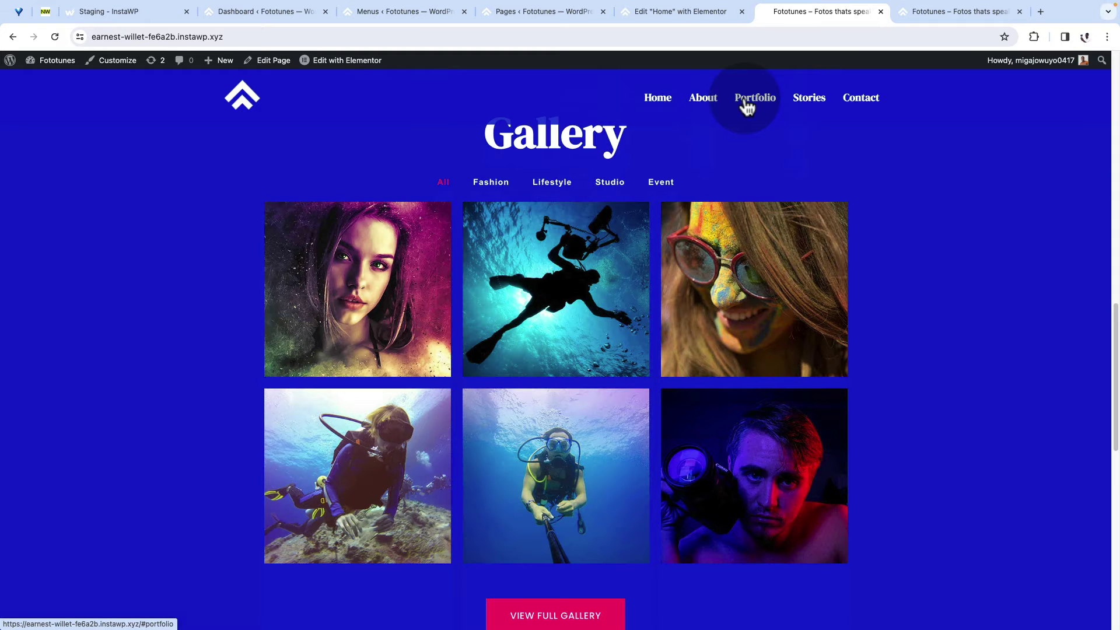
click(810, 106)
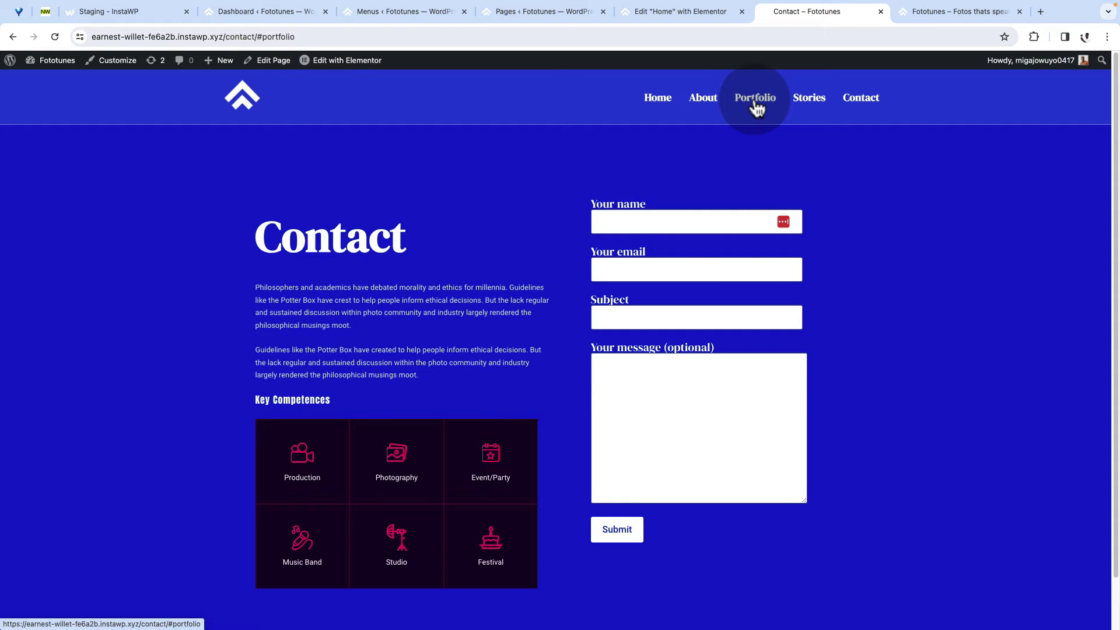
Test the Stories link from the Contact page and the About link from the Home page, and look through the Home page
click(798, 102)
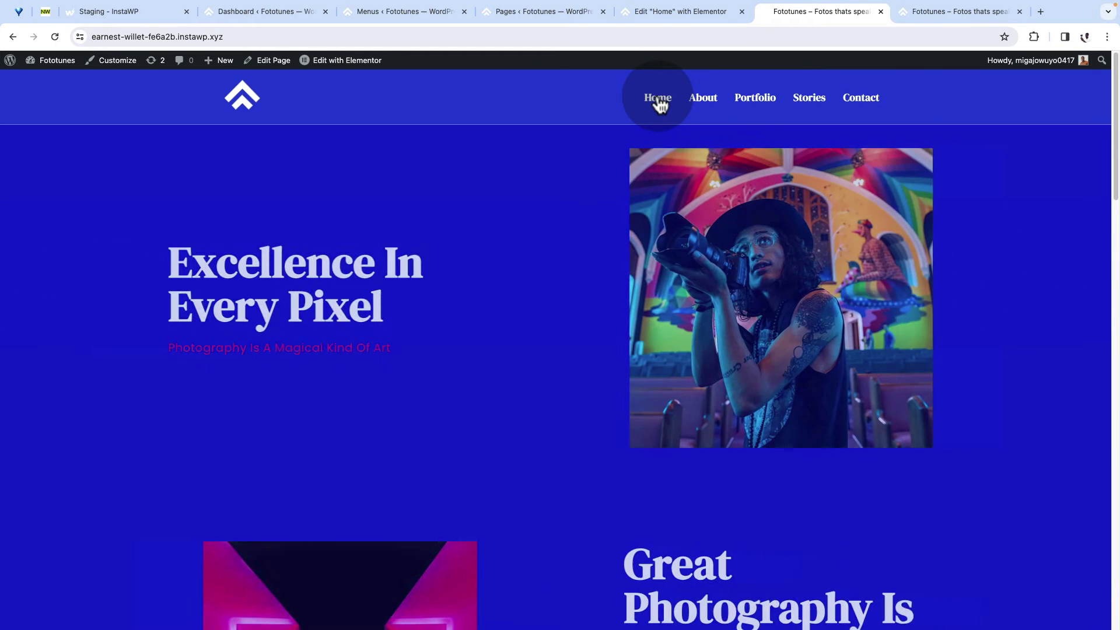
click(702, 102)
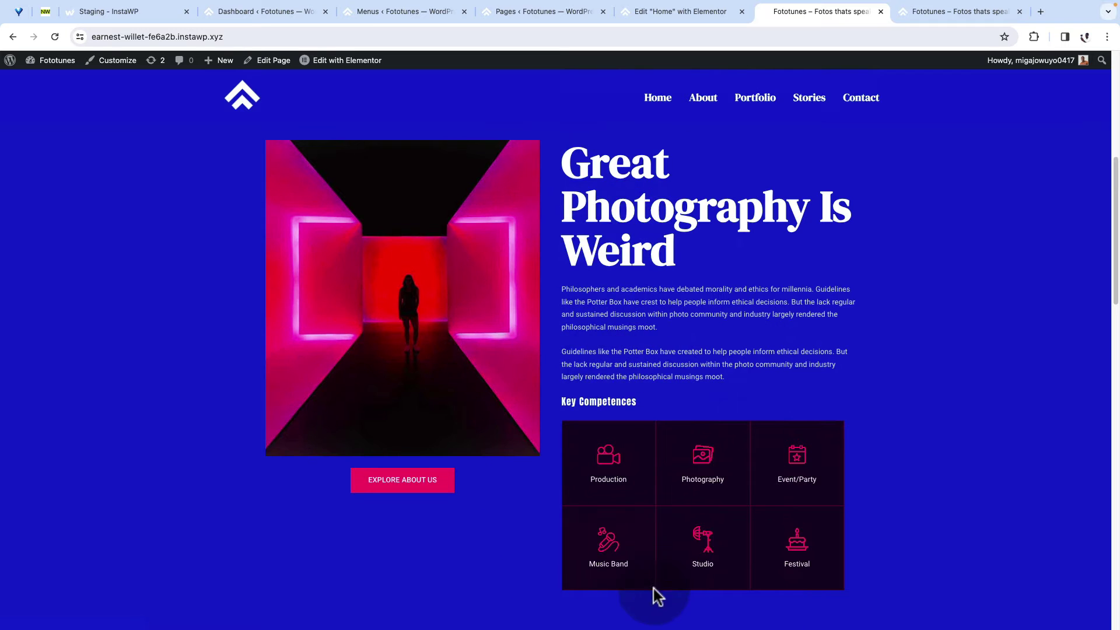
scroll(686, 586, down, 8)
scroll(680, 582, up, 8)
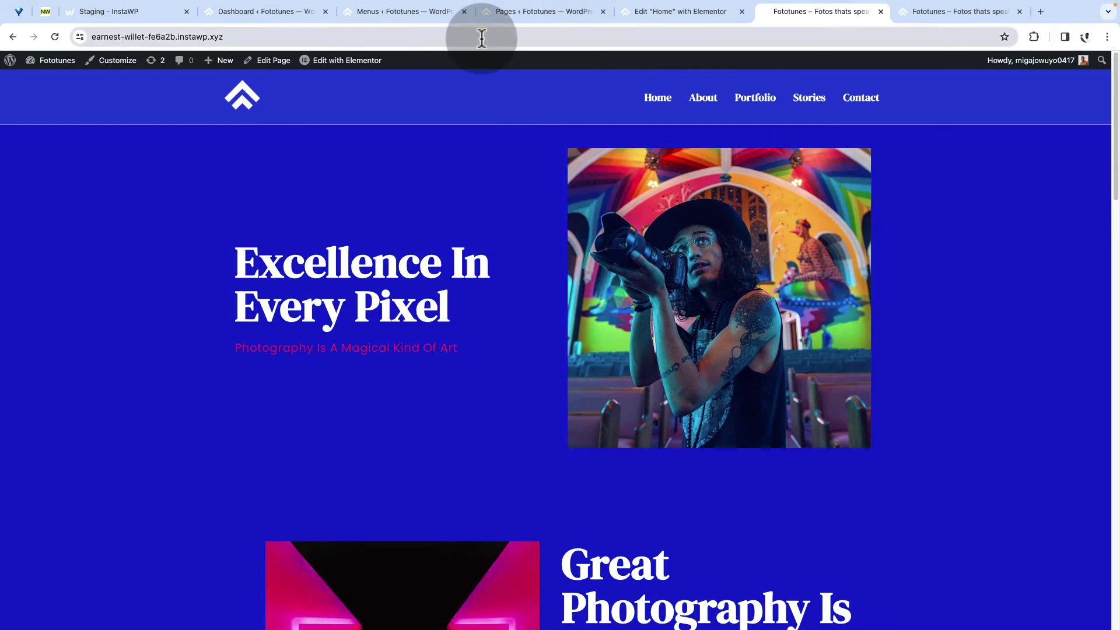
click(461, 36)
key(ctrl+c)
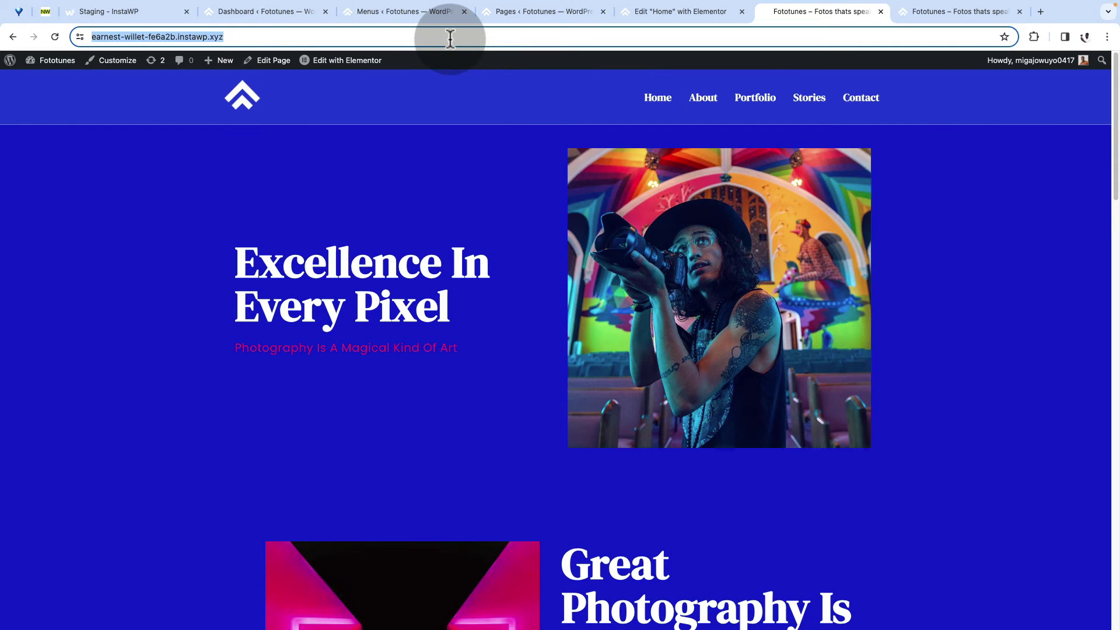
click(391, 12)
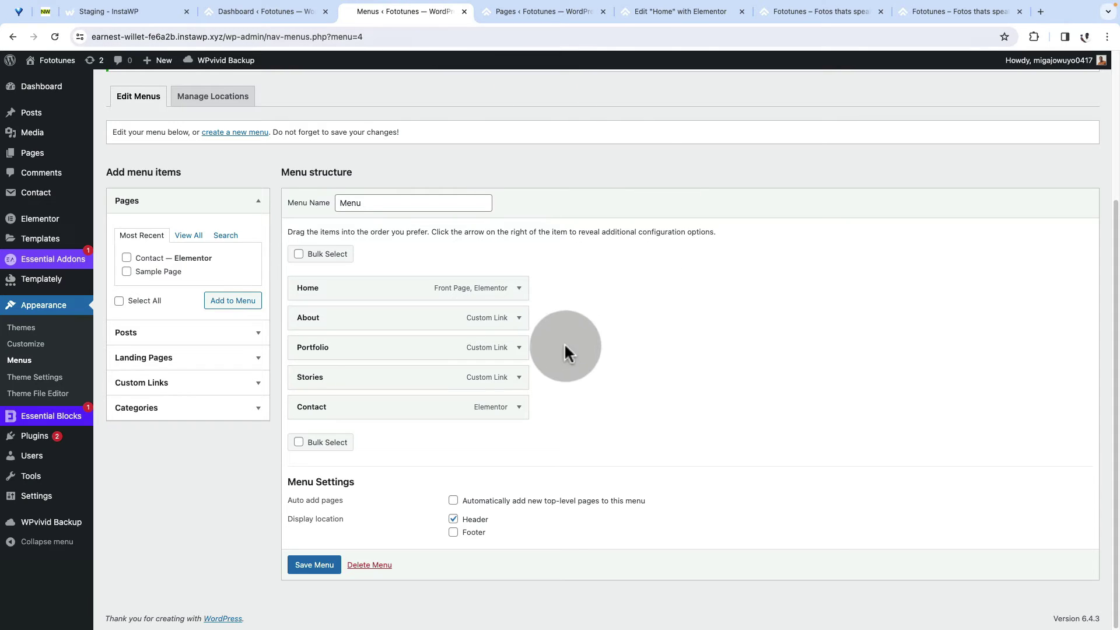
click(519, 320)
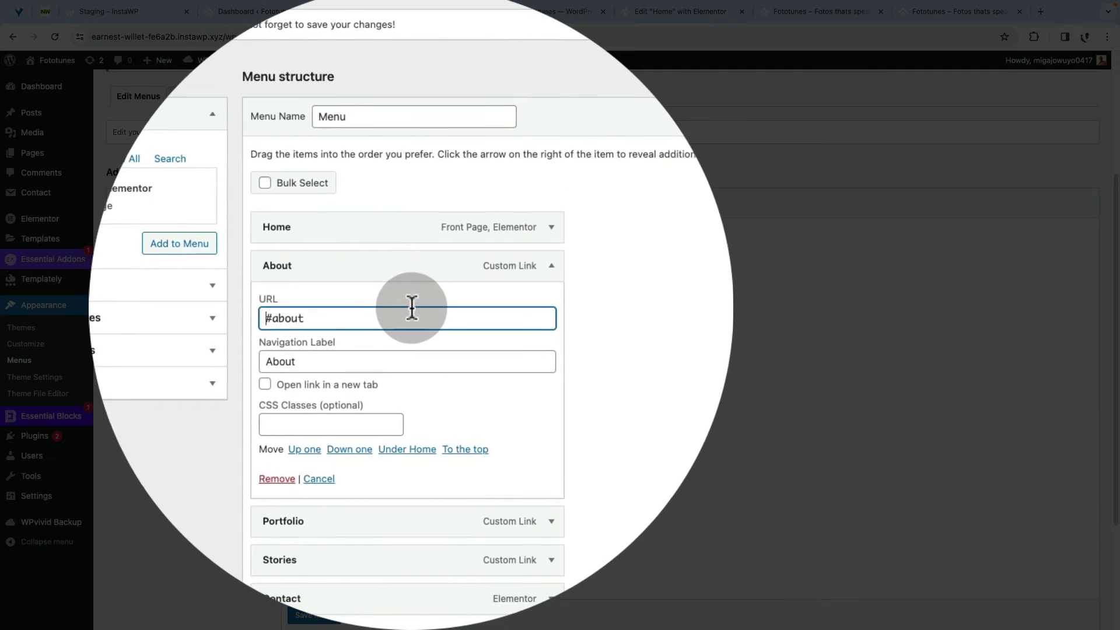
click(300, 359)
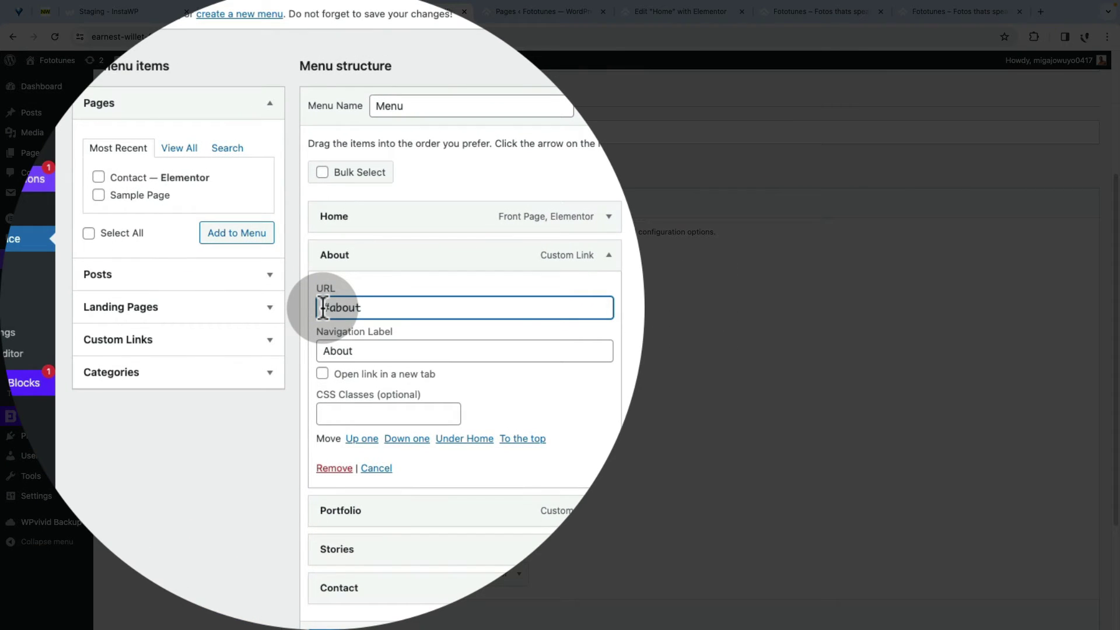
key(ctrl+v)
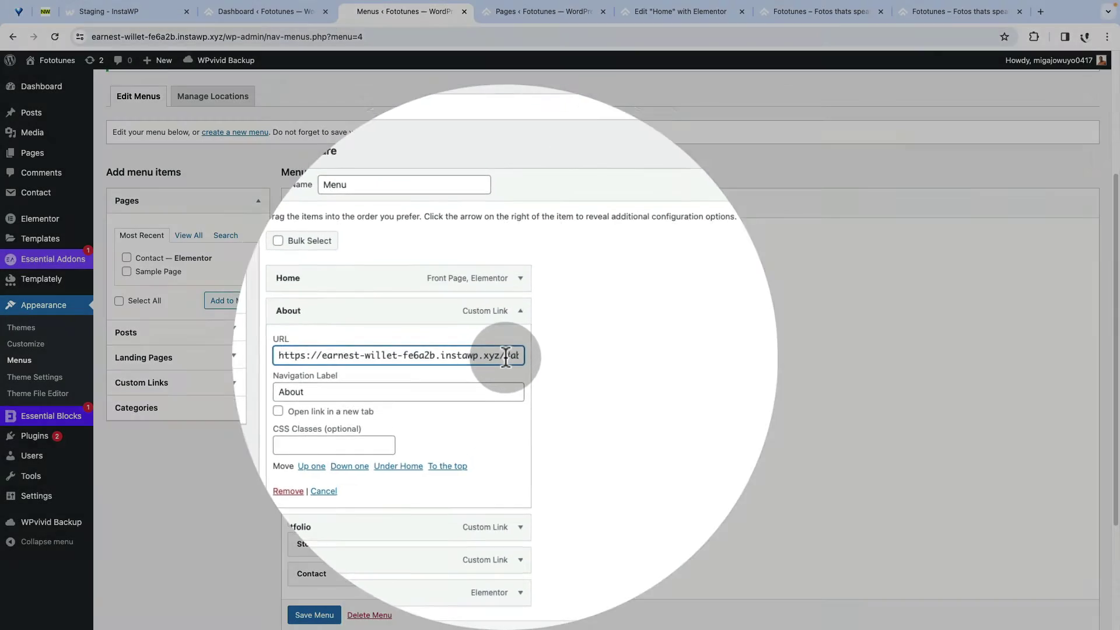
click(485, 361)
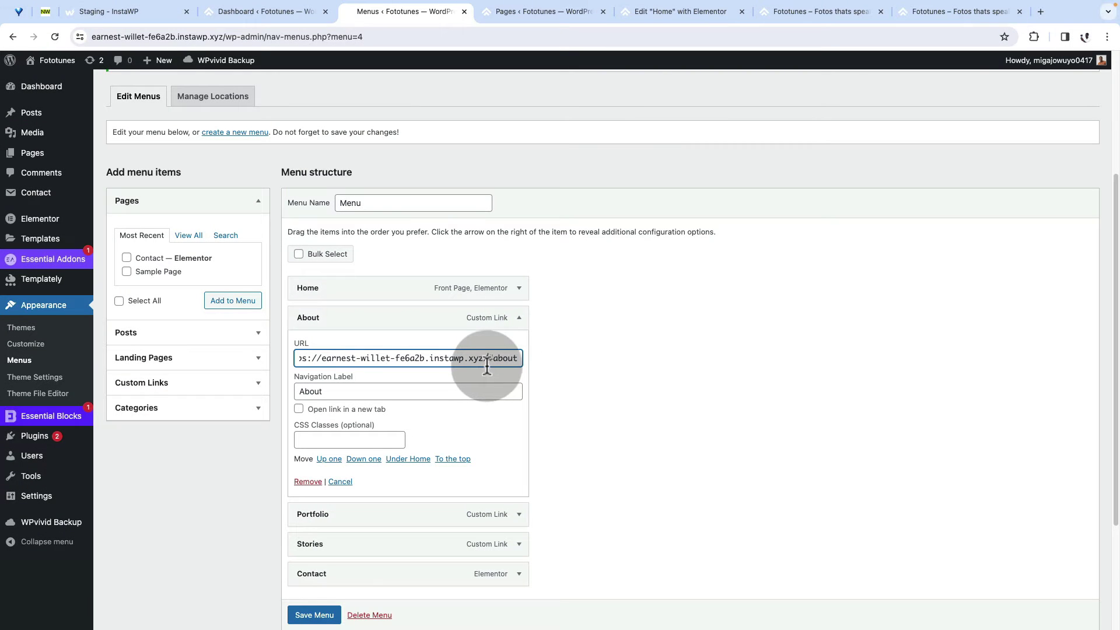
click(519, 320)
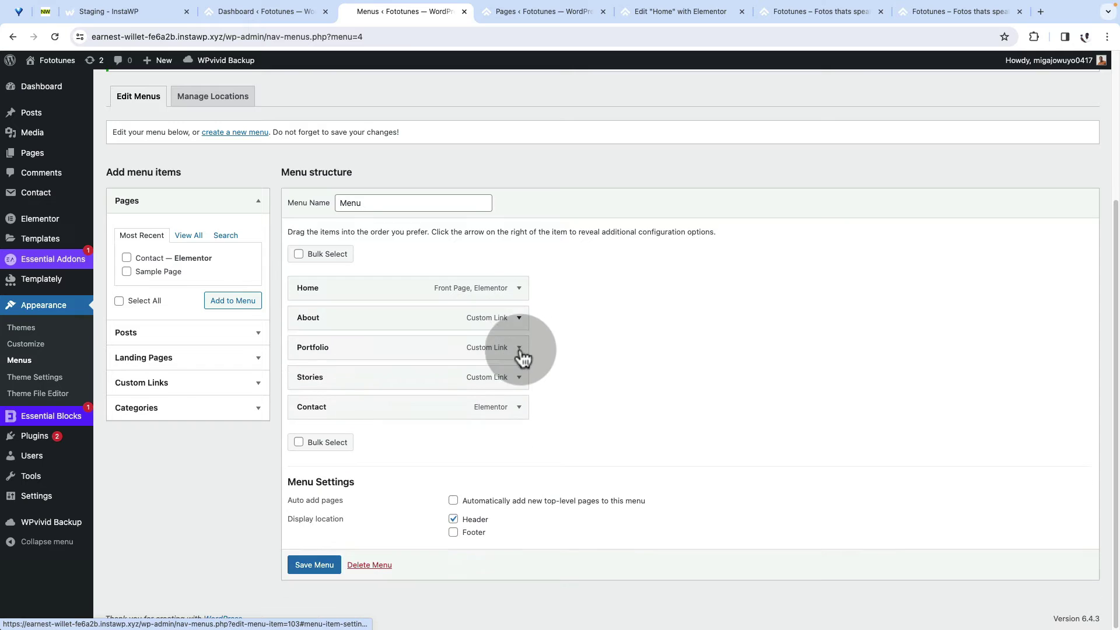
click(519, 349)
click(299, 387)
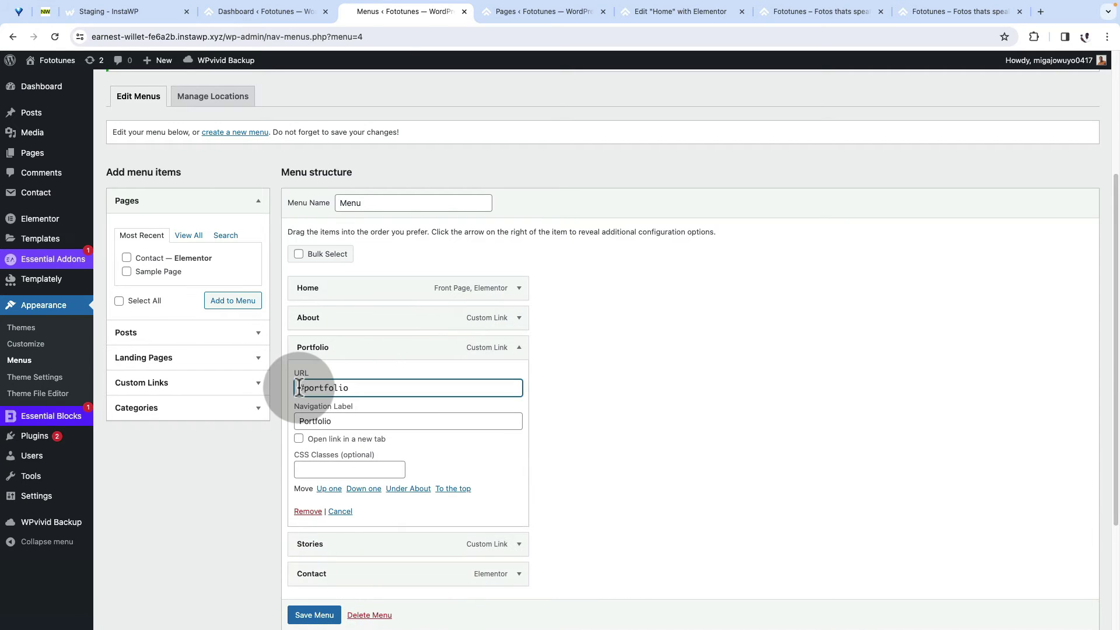
key(super+v)
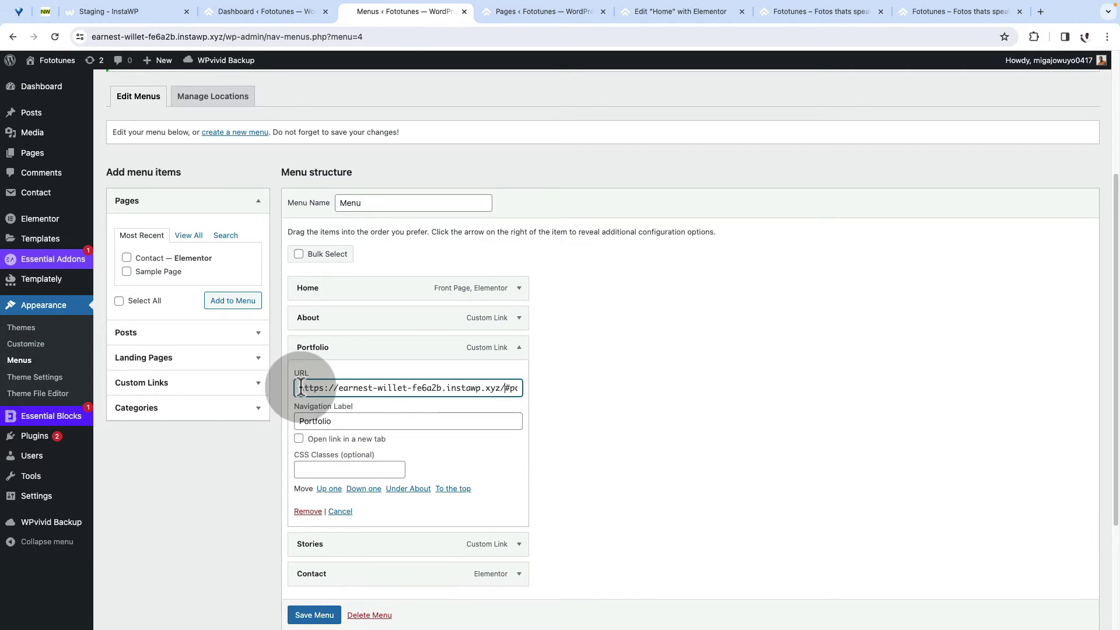
click(519, 349)
click(519, 379)
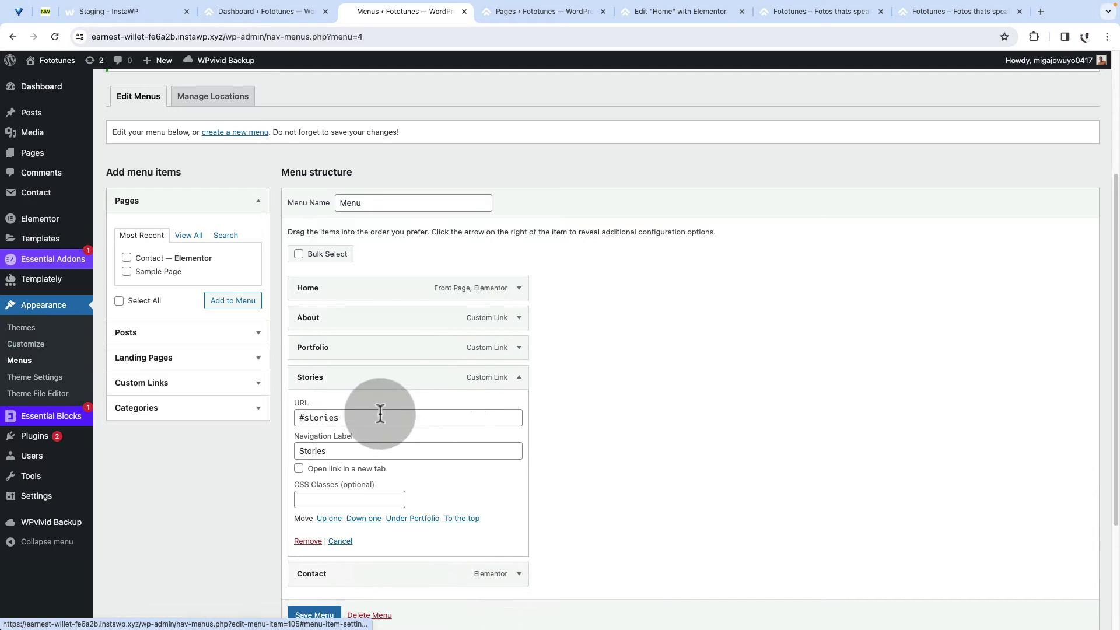
click(301, 416)
key(super+v)
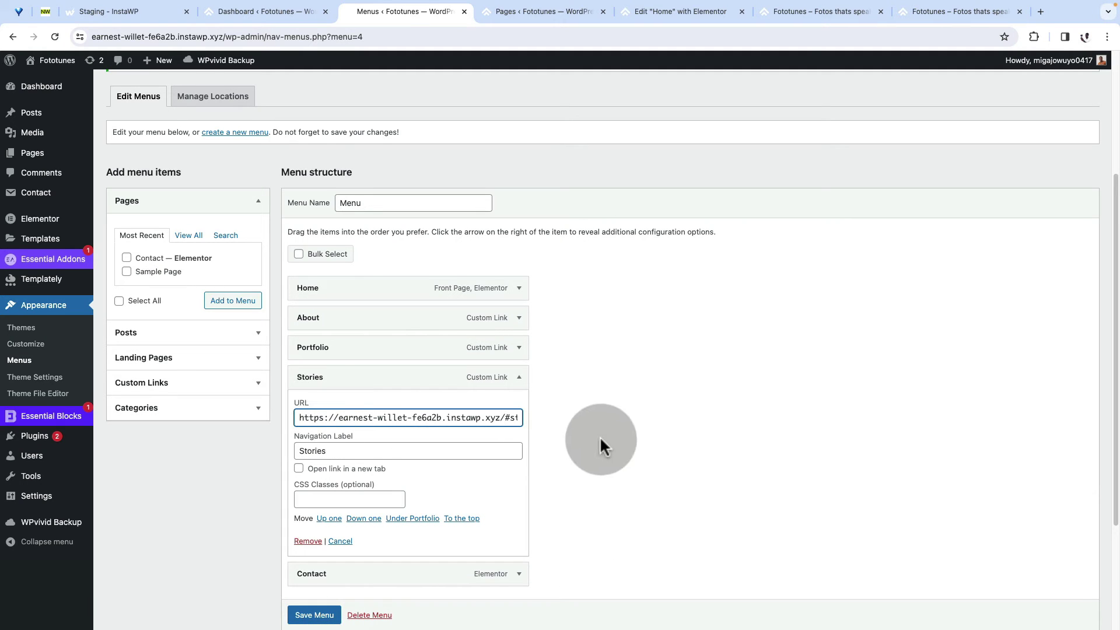
drag(506, 417, 531, 415)
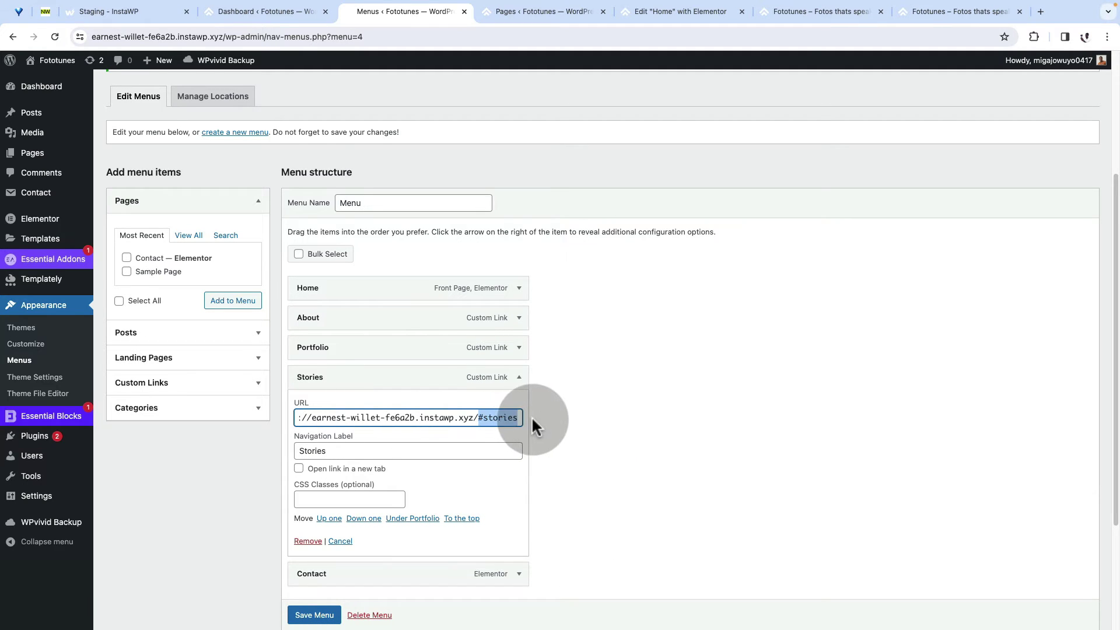
click(519, 377)
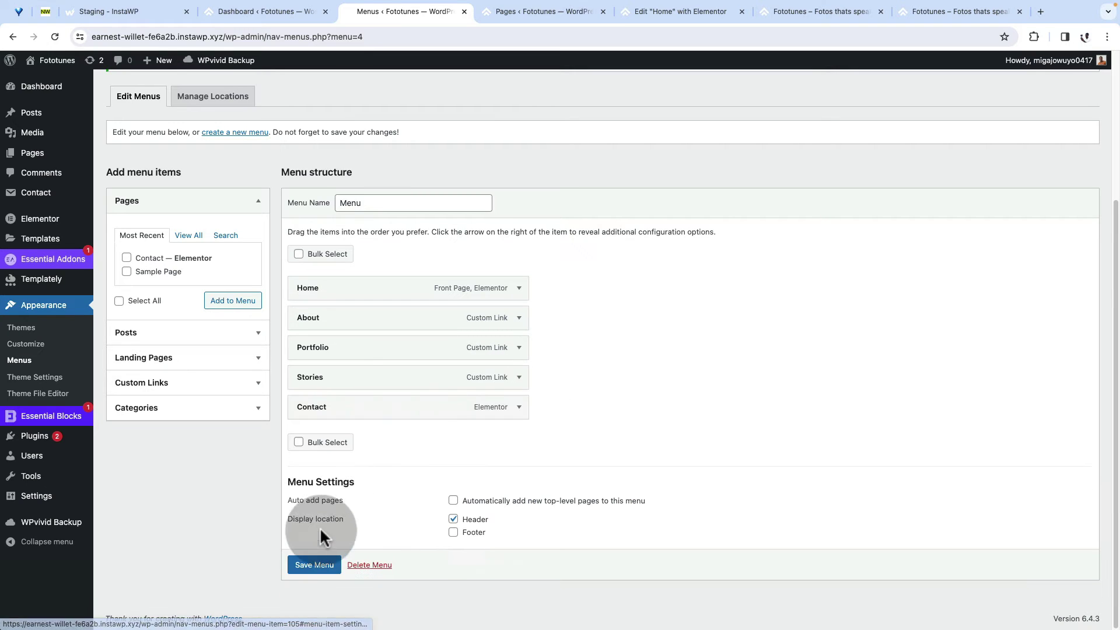
click(310, 564)
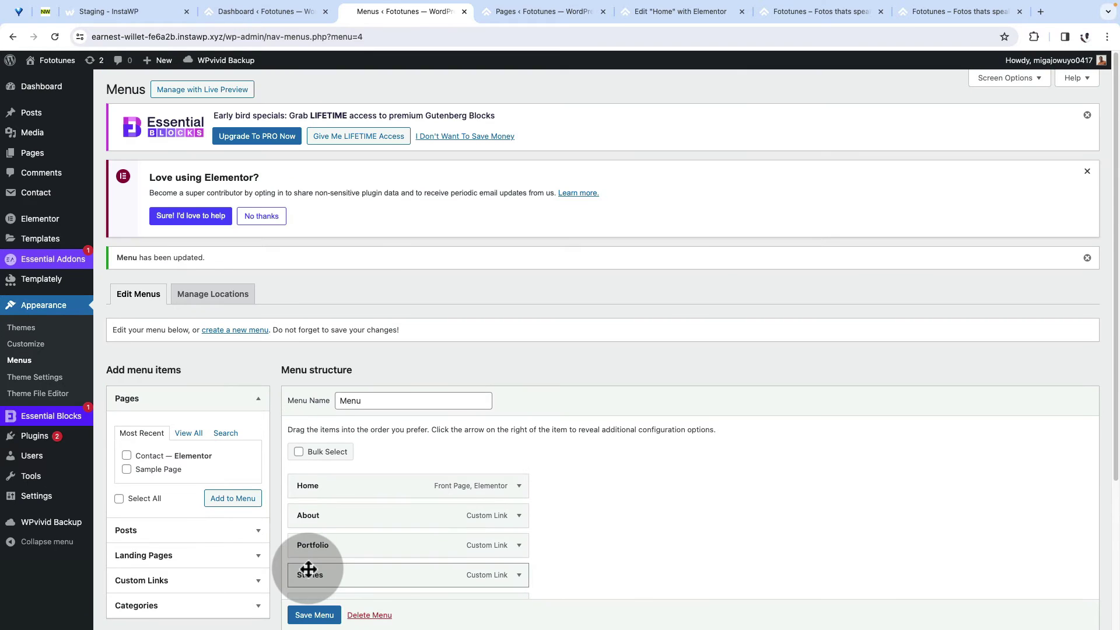
Reload the live Home page and test the About, Portfolio, Stories and Contact links in the header menu
click(769, 17)
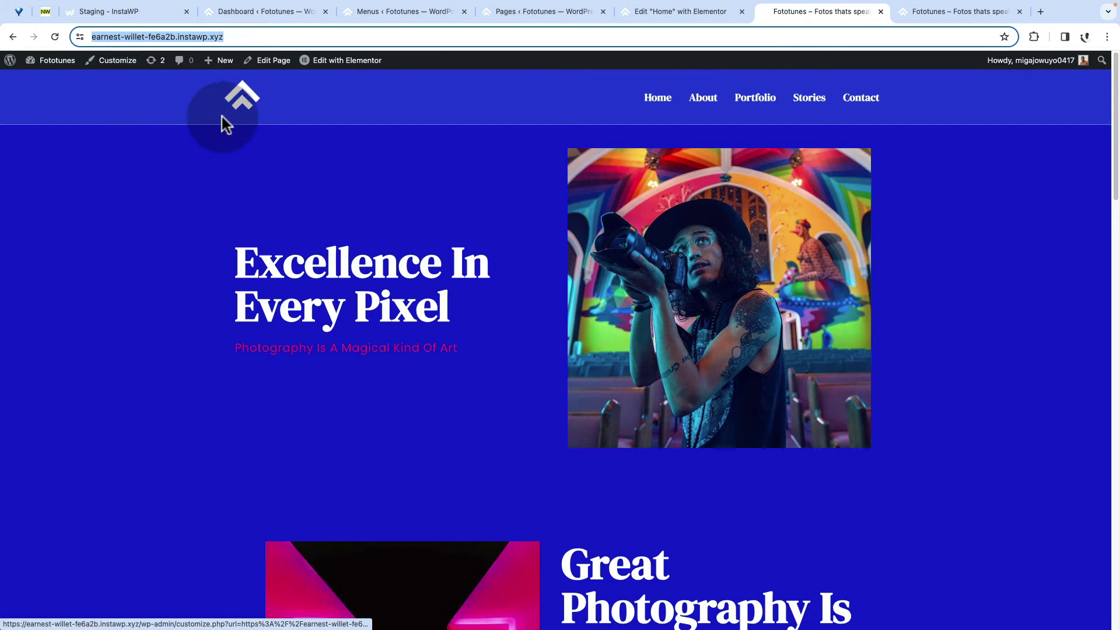
click(55, 38)
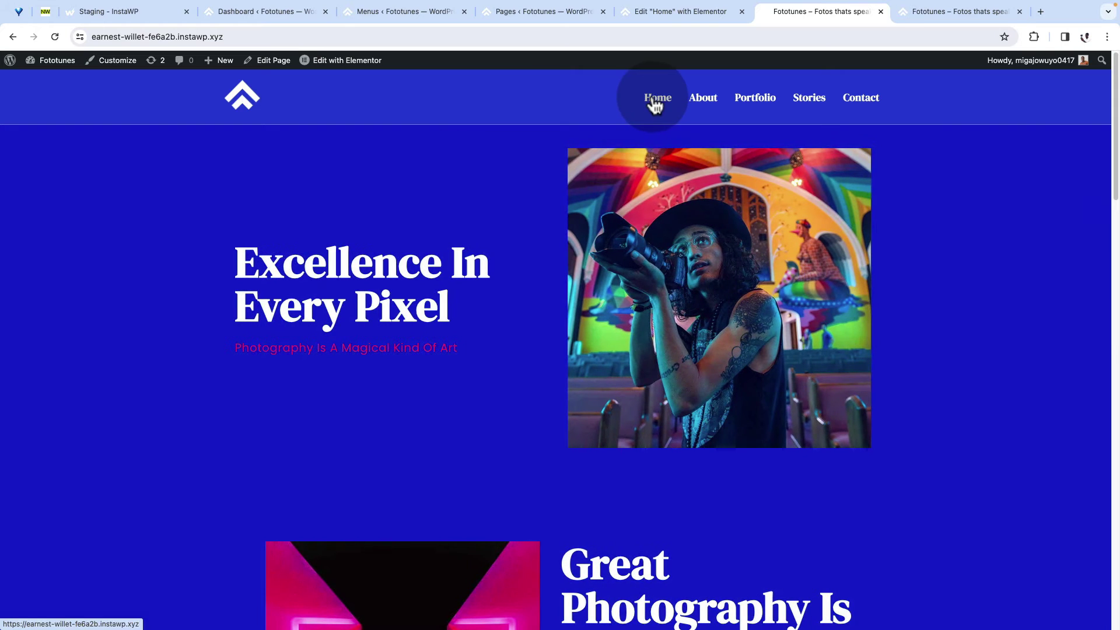
click(701, 100)
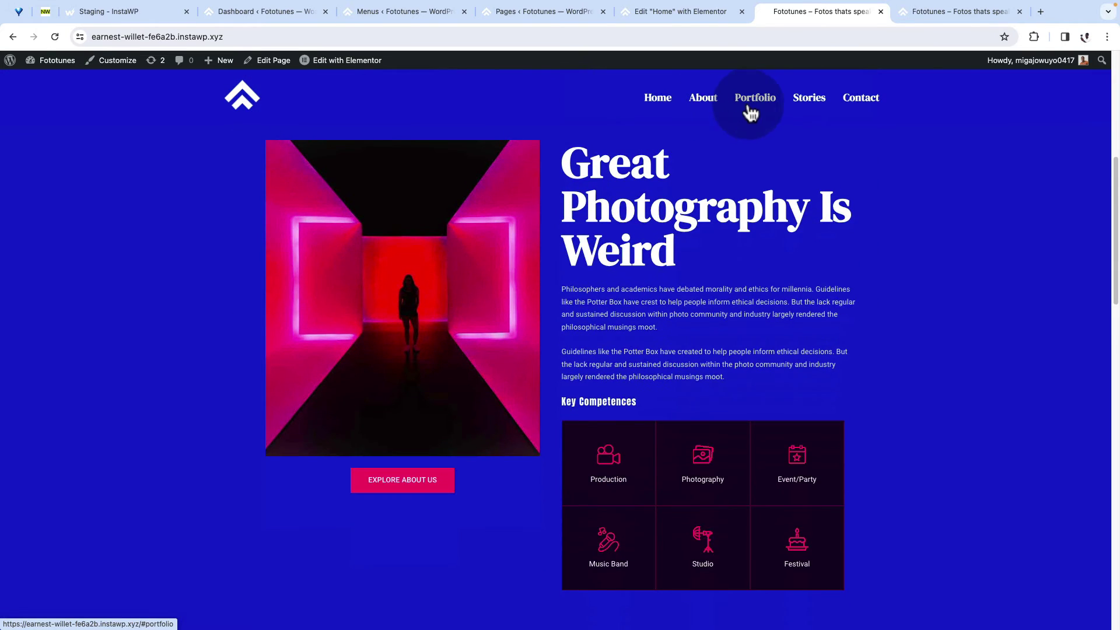
click(757, 106)
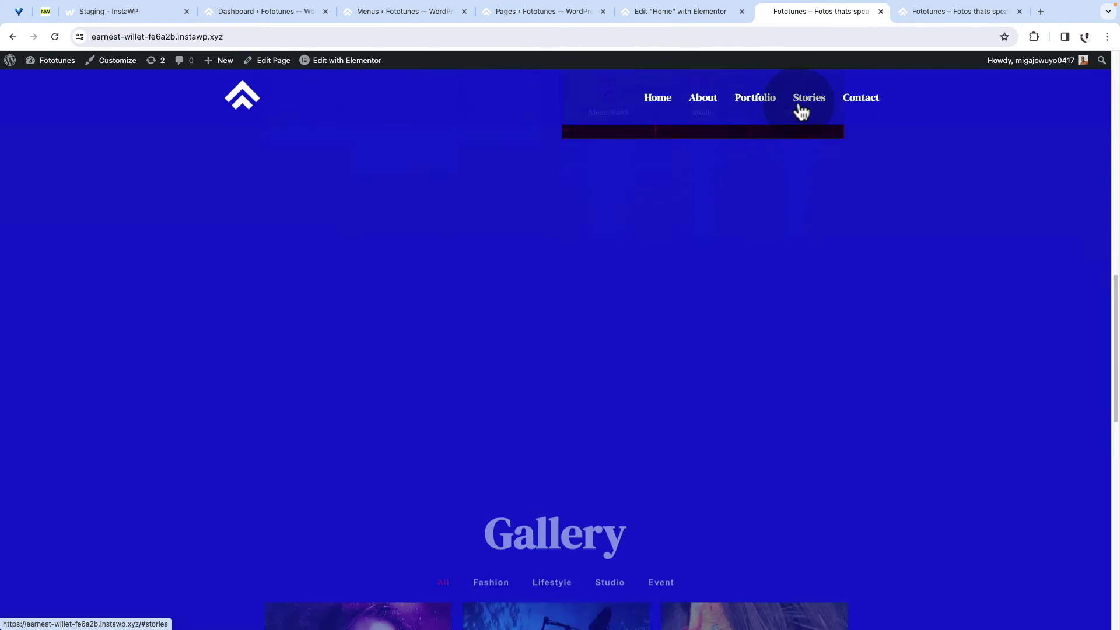
click(799, 110)
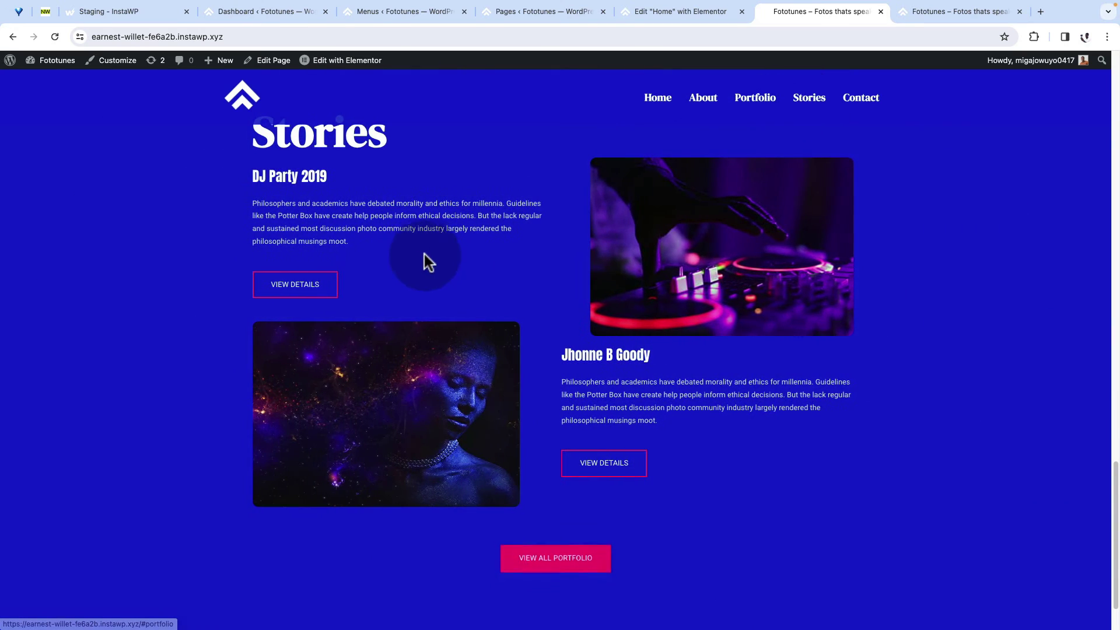
scroll(417, 260, up, 3)
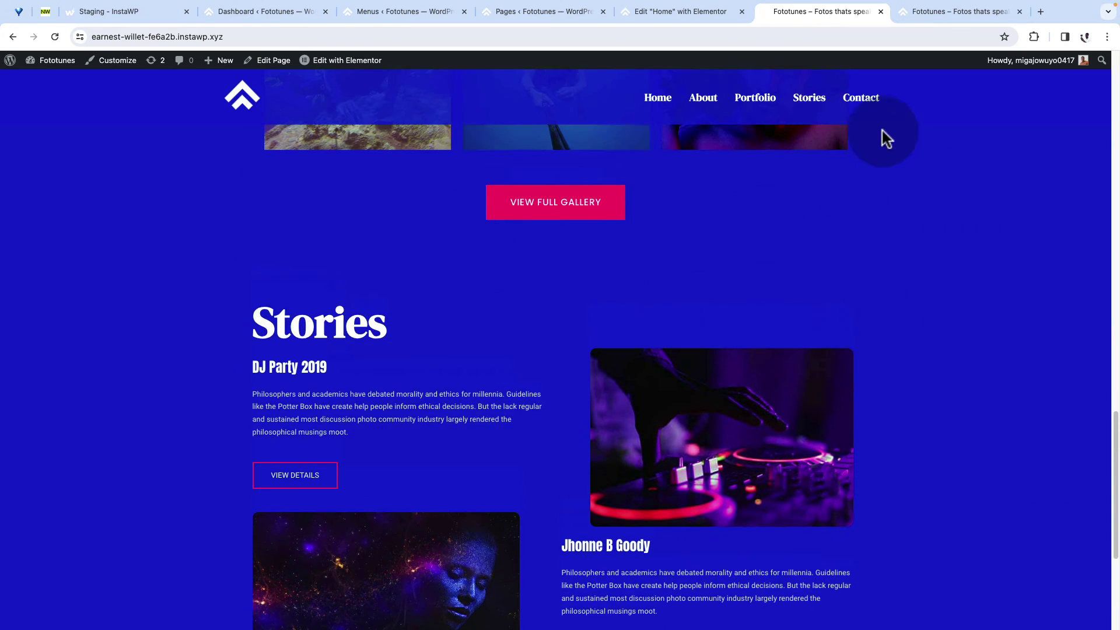
click(862, 101)
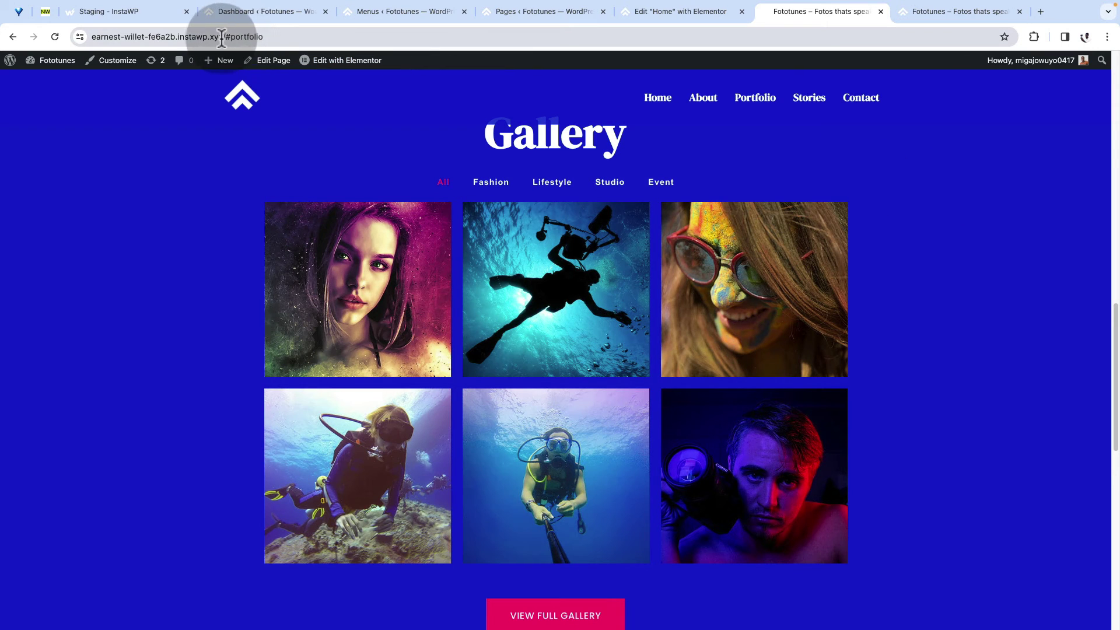
Compare the /#portfolio ending of the live page address with the URL of the Portfolio menu item
drag(221, 36, 564, 32)
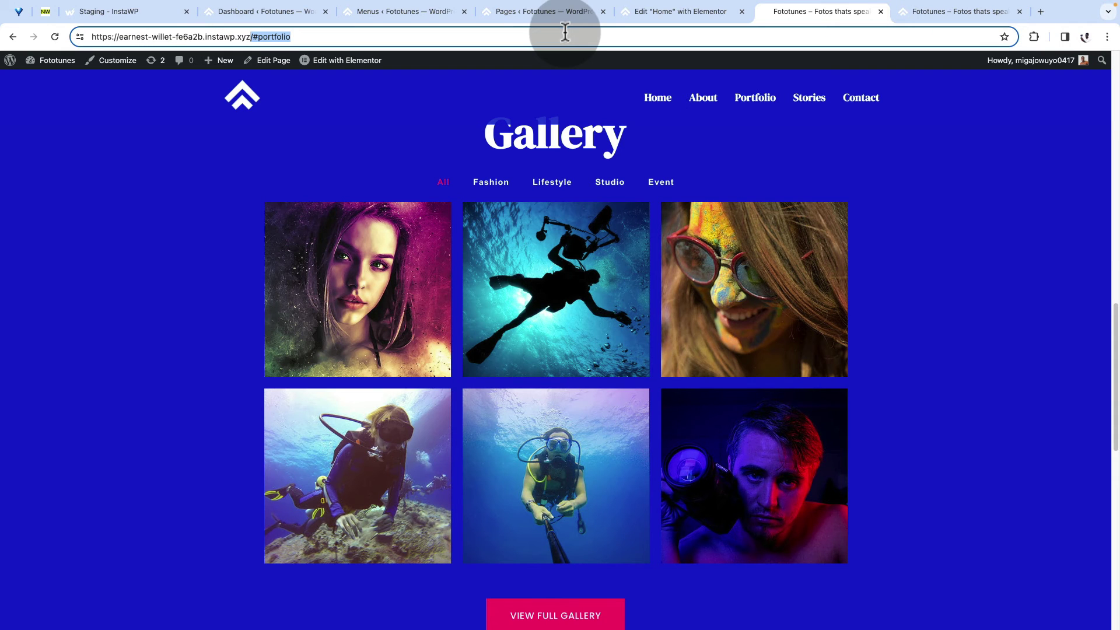
click(369, 10)
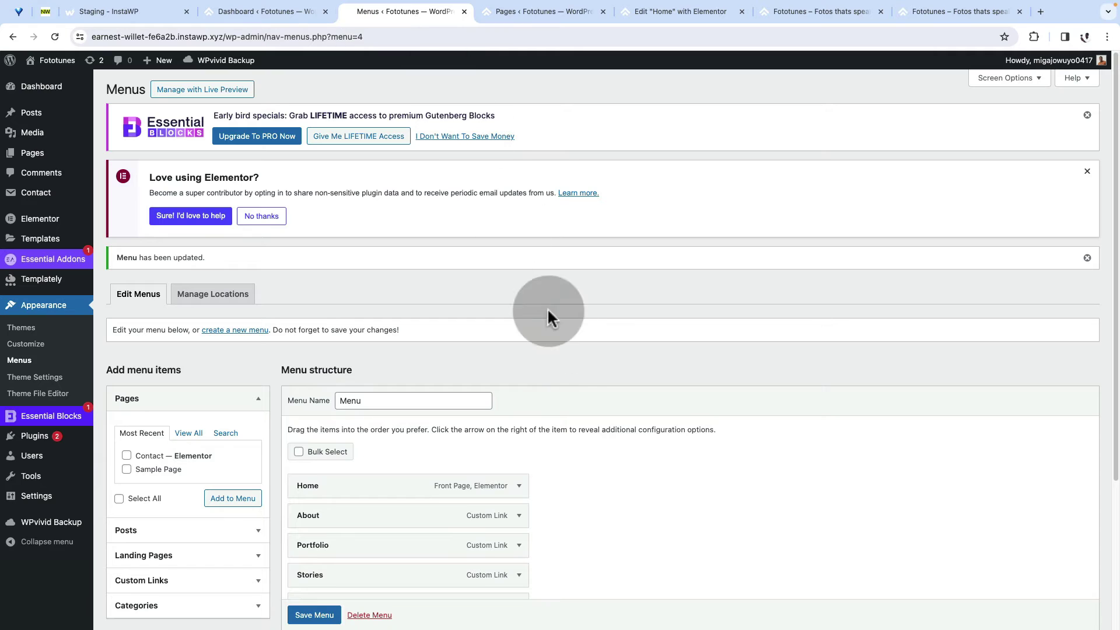
scroll(549, 313, down, 3)
click(518, 376)
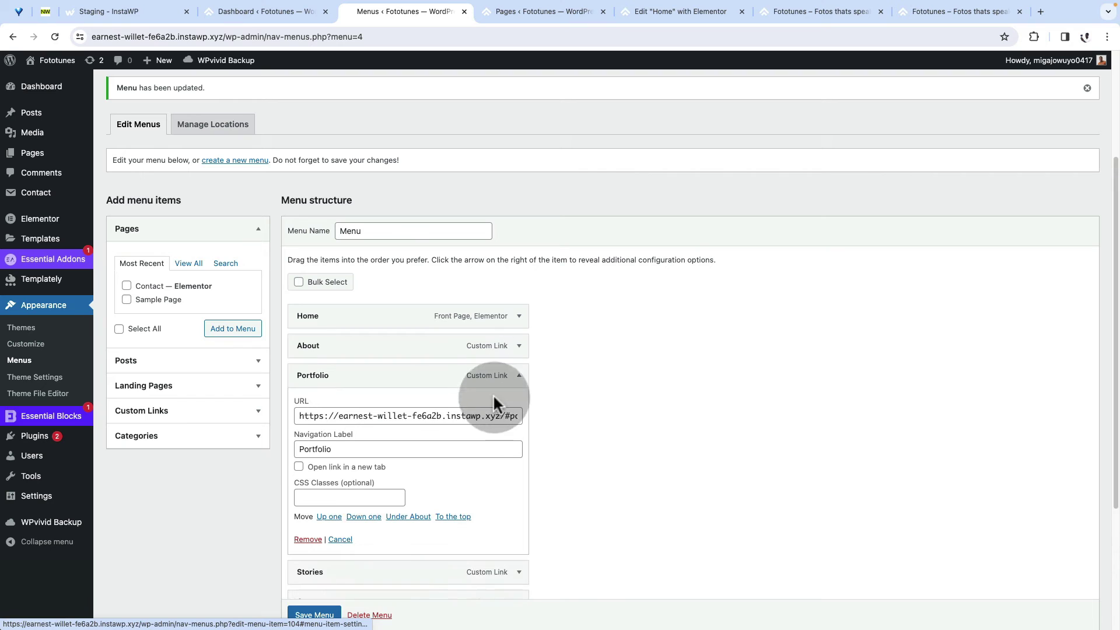
drag(502, 415, 519, 415)
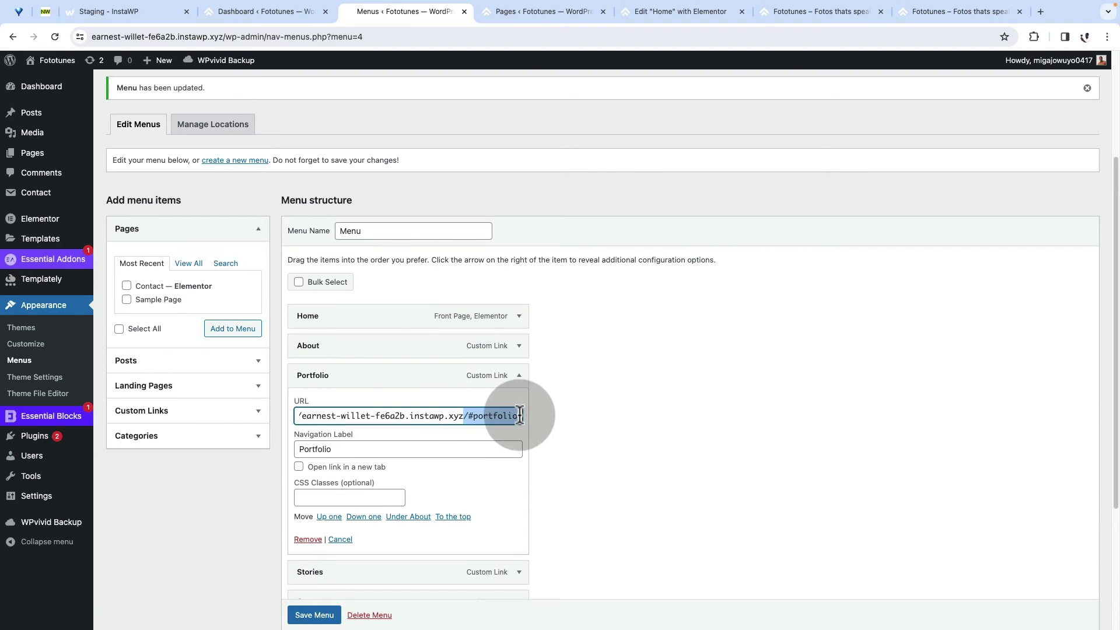
click(519, 377)
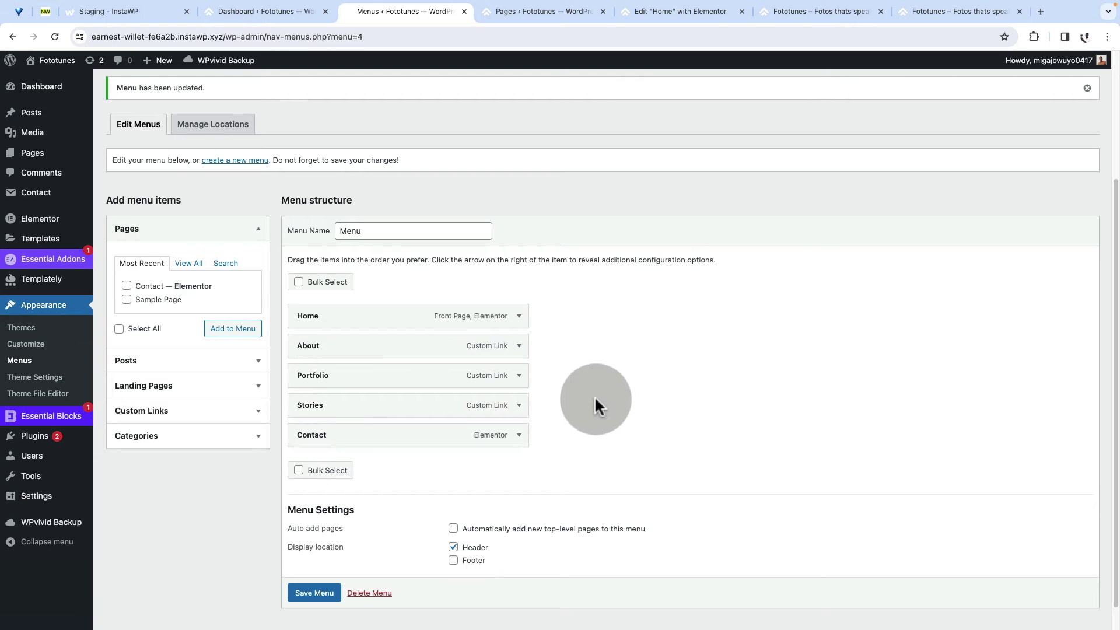
Open Sample Page for editing in a new tab, select the wrapper block around Recent News and view the Community section
click(508, 13)
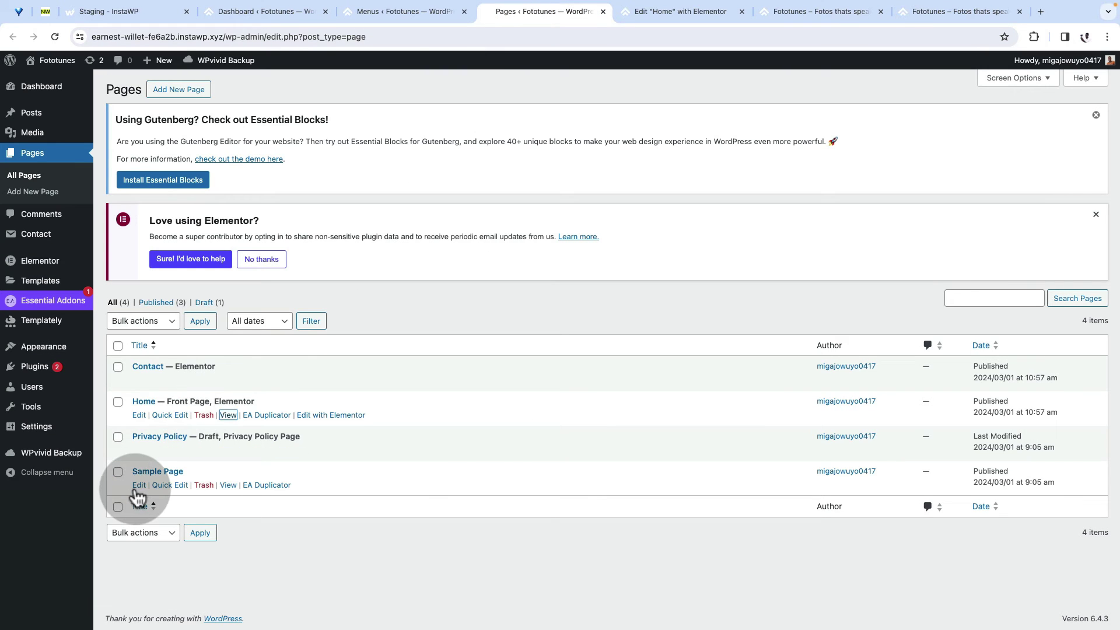
super+click(139, 486)
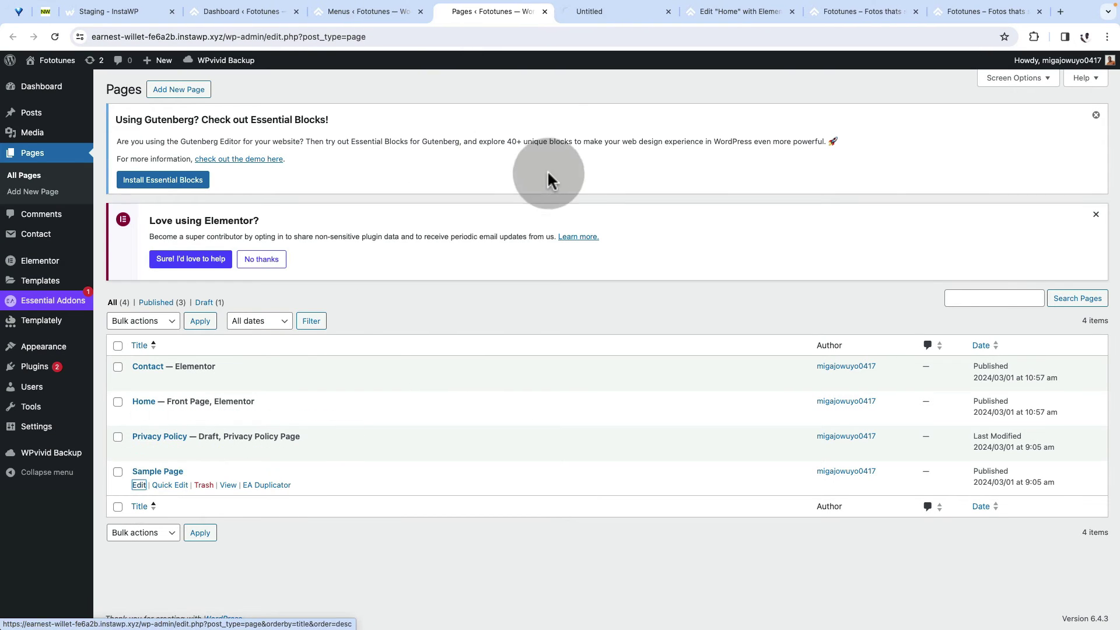
click(593, 9)
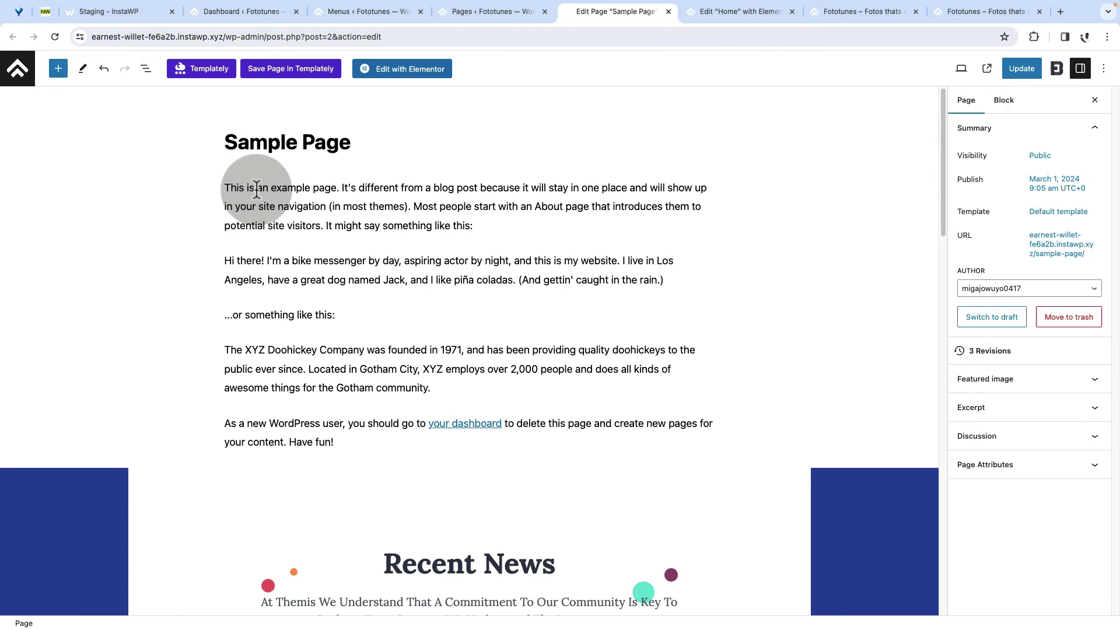
scroll(560, 303, down, 5)
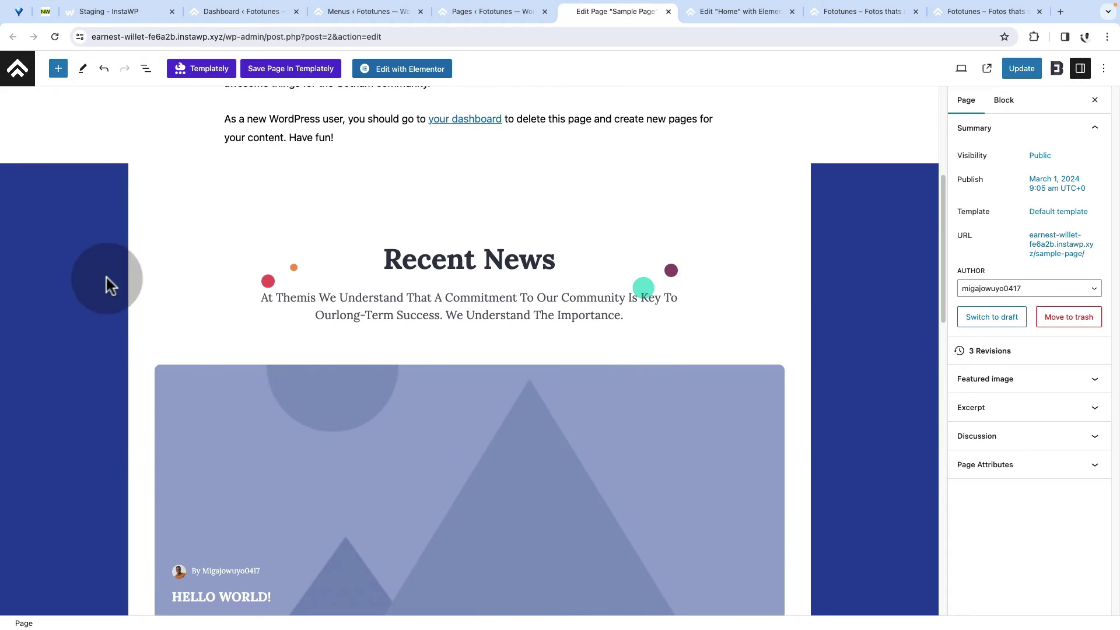
click(50, 317)
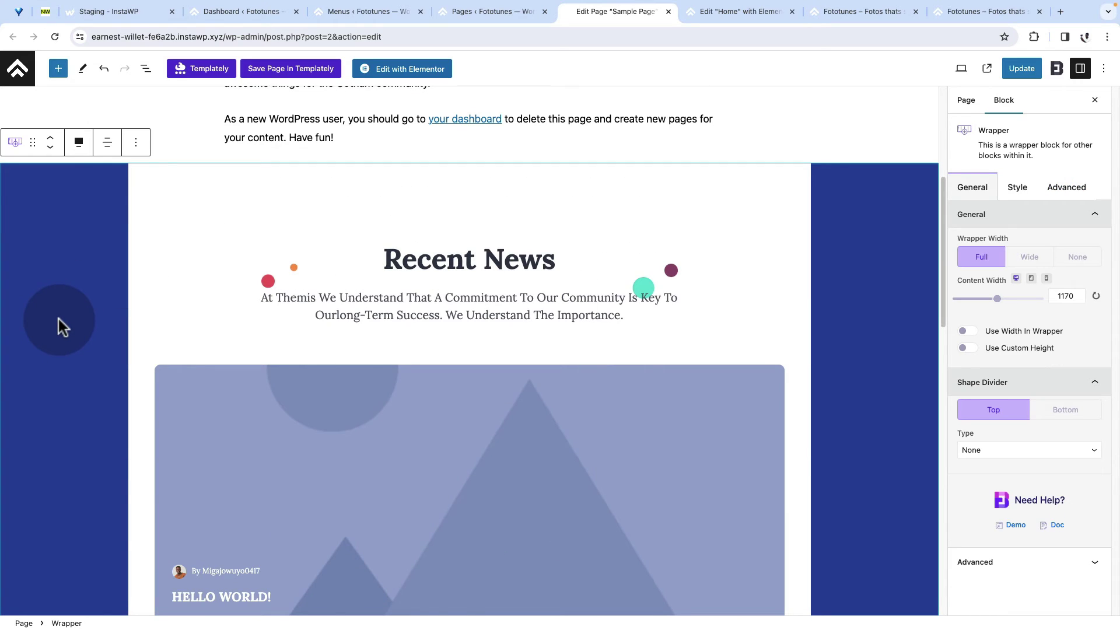
scroll(58, 320, down, 10)
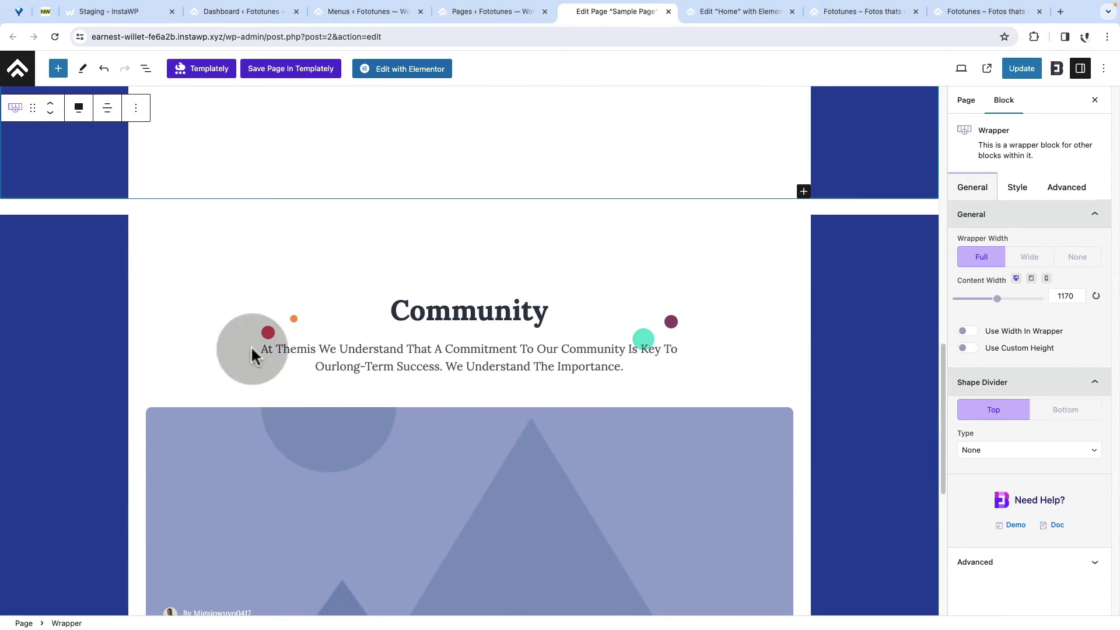
Look over the Recent News and Community sections of Sample Page and display the list of its blocks
scroll(412, 305, down, 5)
scroll(414, 312, up, 4)
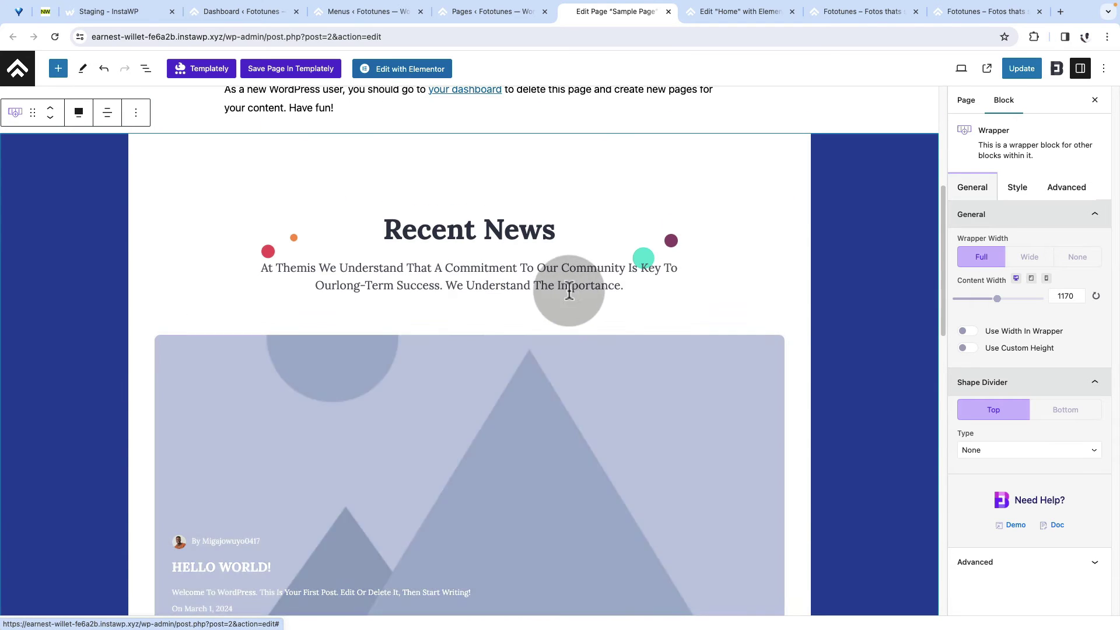
scroll(838, 293, up, 3)
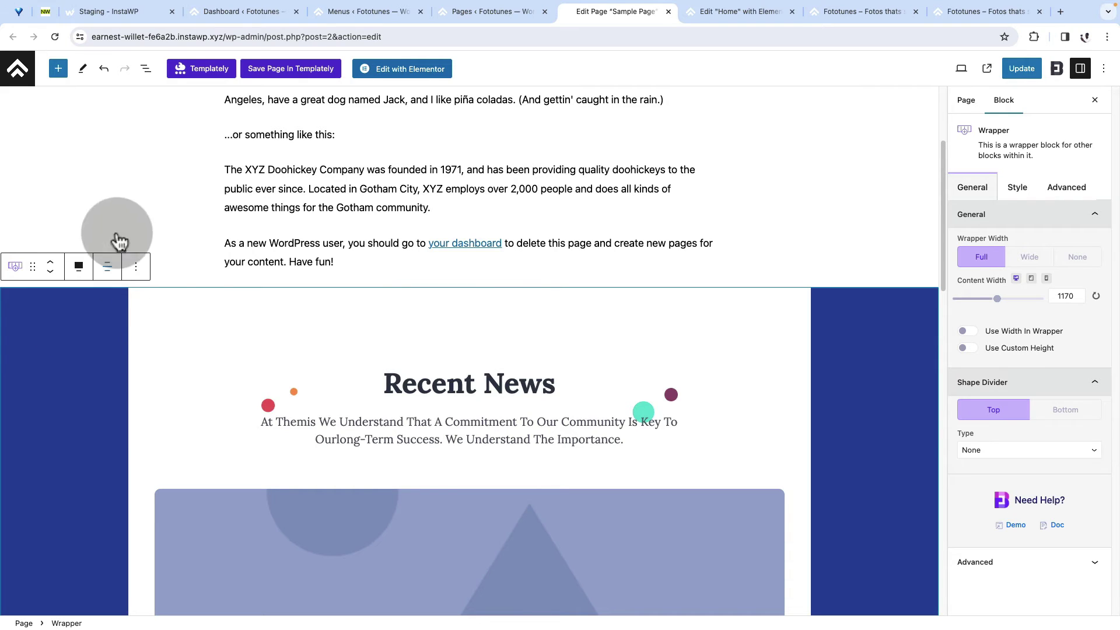
click(146, 70)
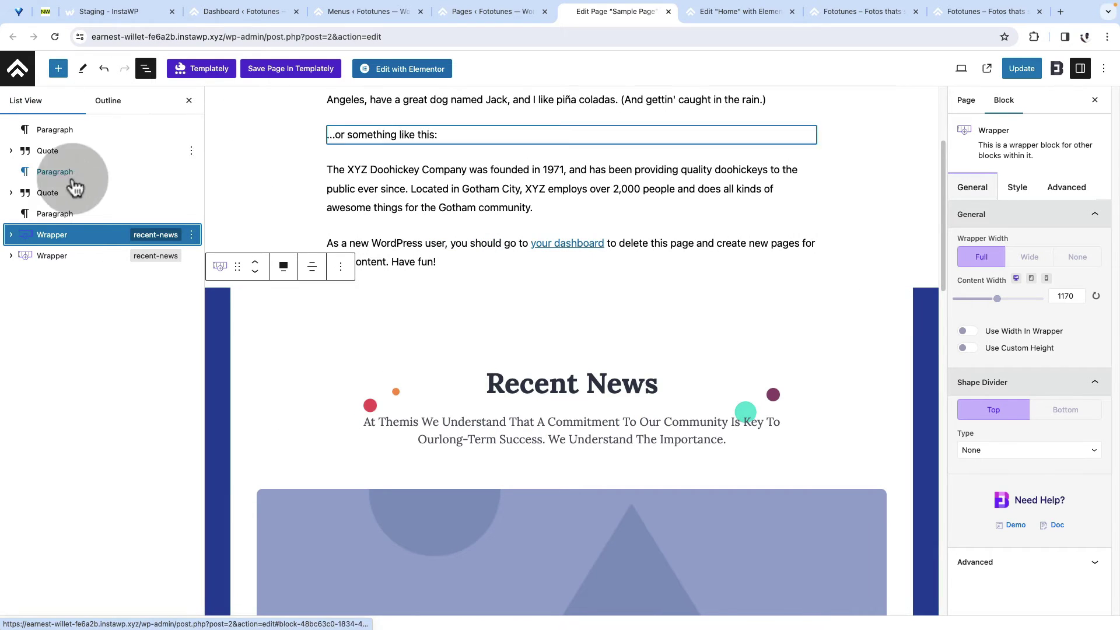
Select the two Wrapper blocks alternately in the block list to identify the Recent News and Community sections
click(69, 264)
click(70, 241)
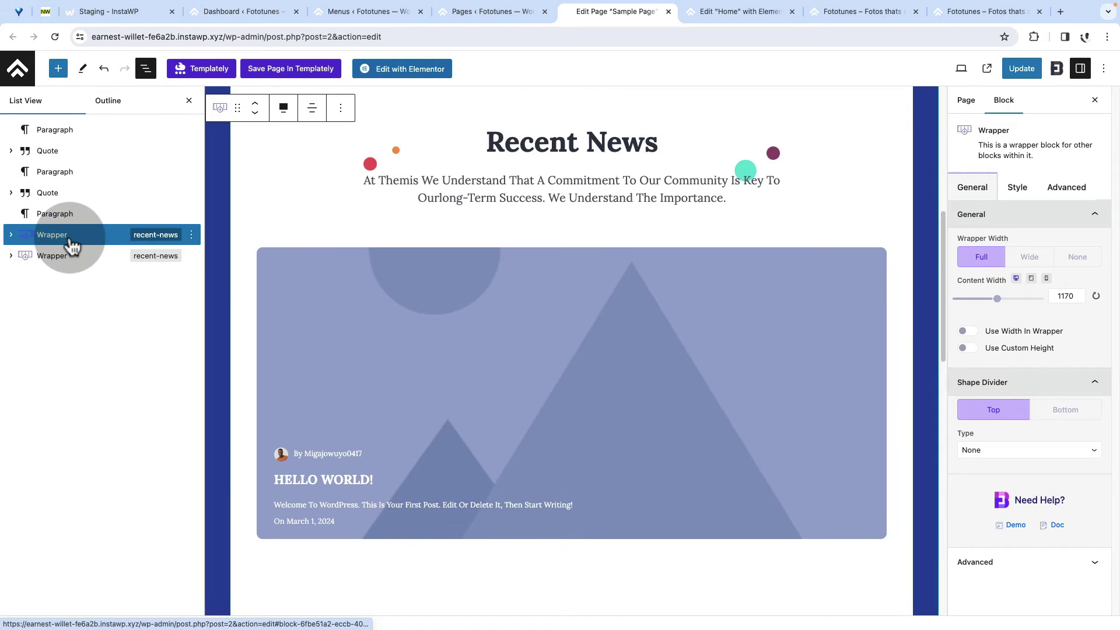
click(71, 263)
click(70, 242)
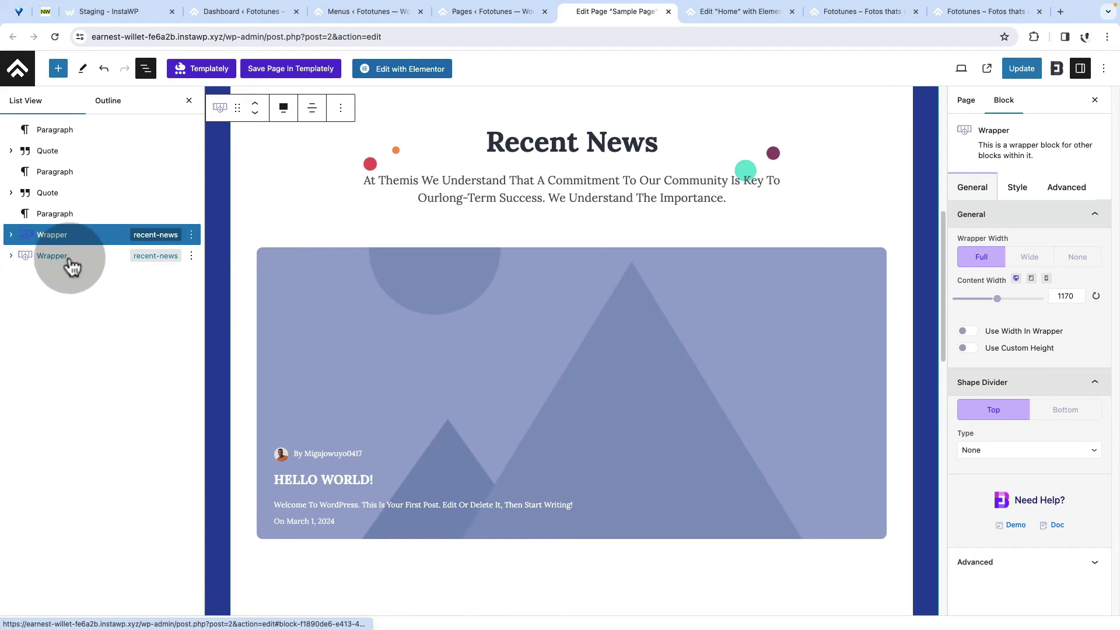
click(77, 250)
click(77, 242)
click(78, 242)
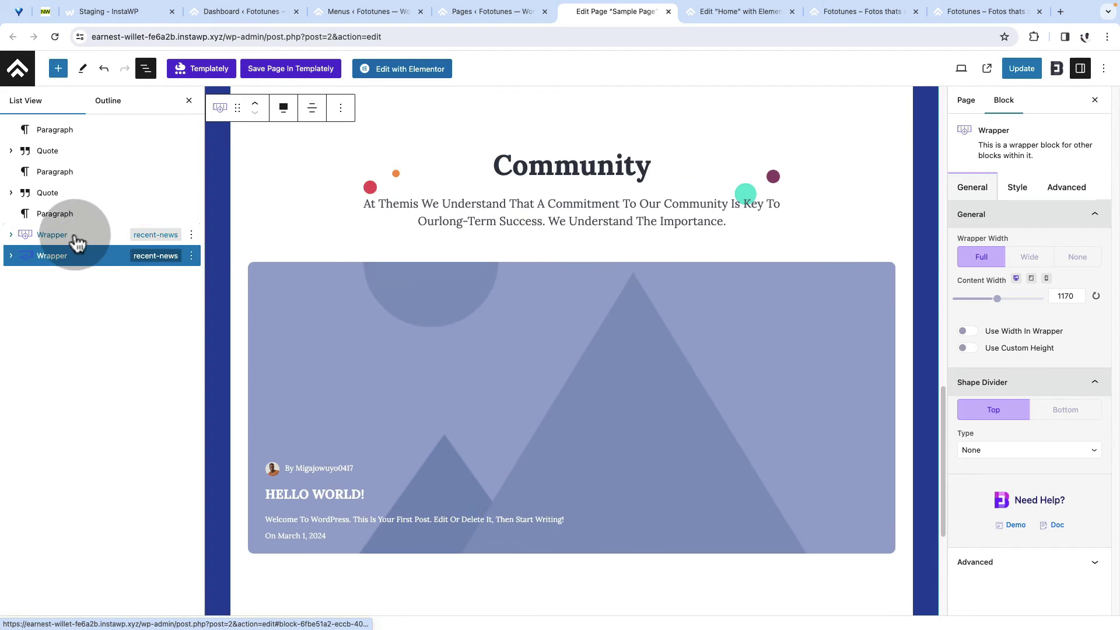
Select the Recent News wrapper block and check the HTML anchor in its advanced settings
click(81, 238)
click(84, 235)
click(87, 237)
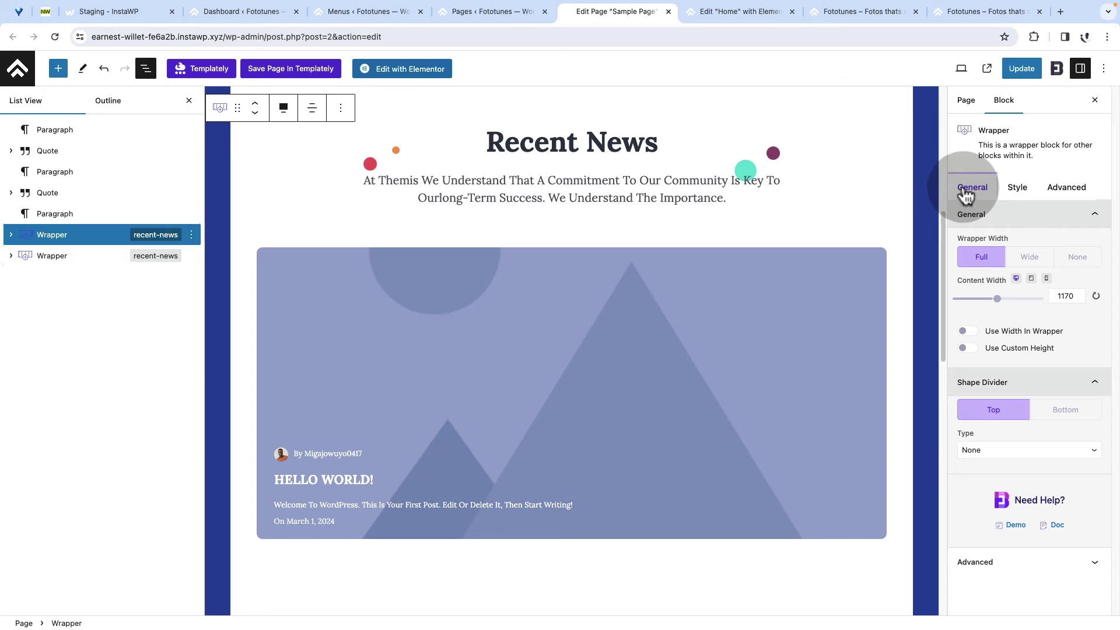
click(1094, 563)
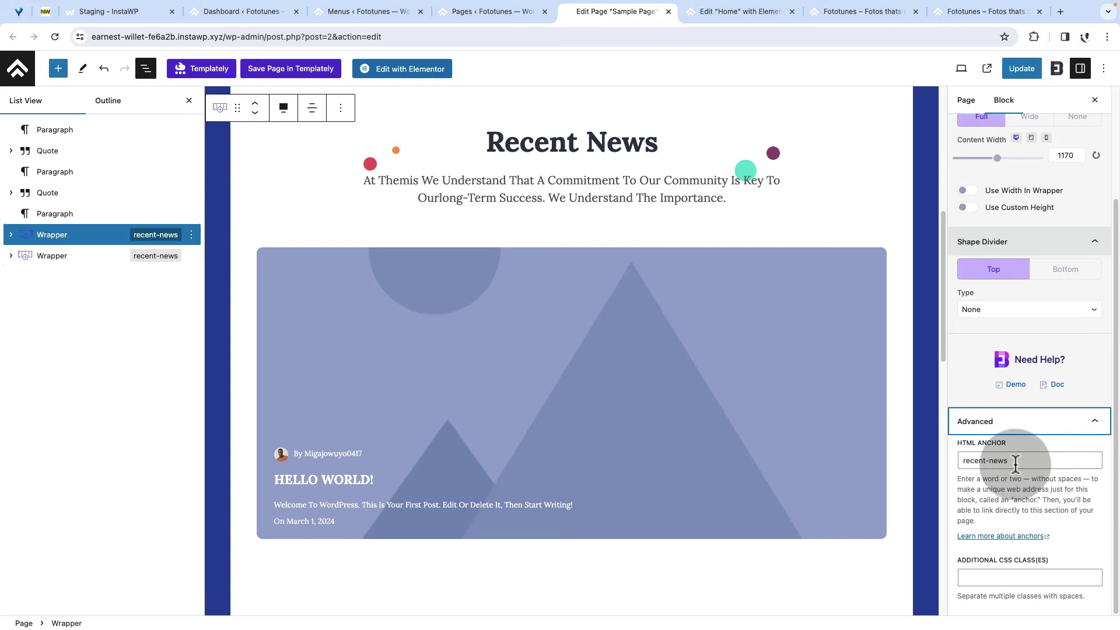
drag(1012, 461, 949, 466)
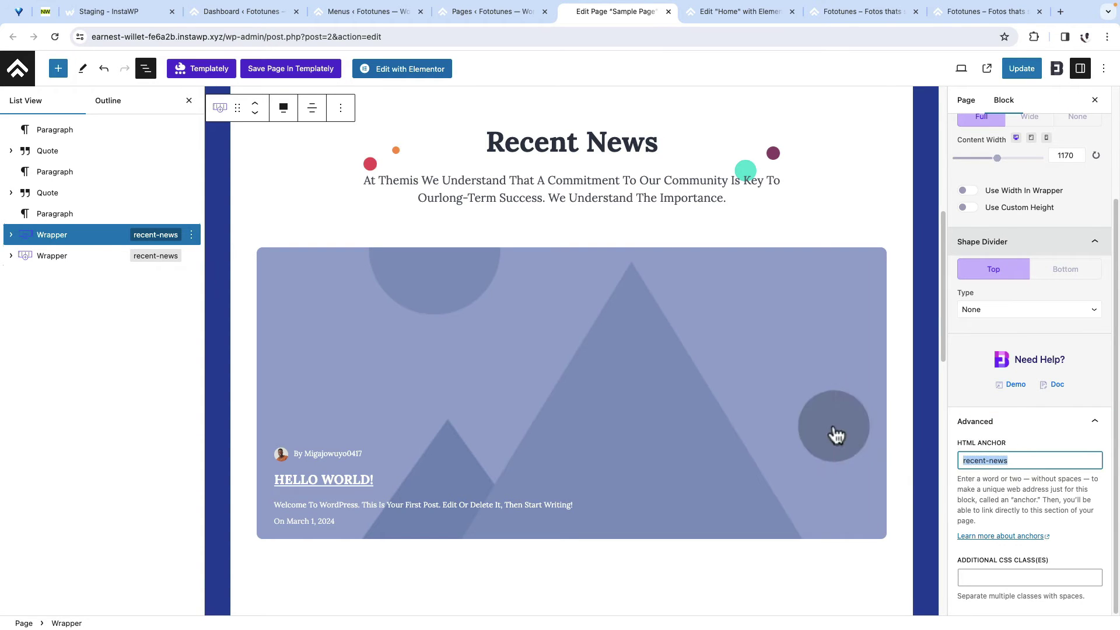
Set the HTML anchor of the Community section's wrapper block to community
scroll(832, 432, down, 7)
click(264, 362)
click(87, 261)
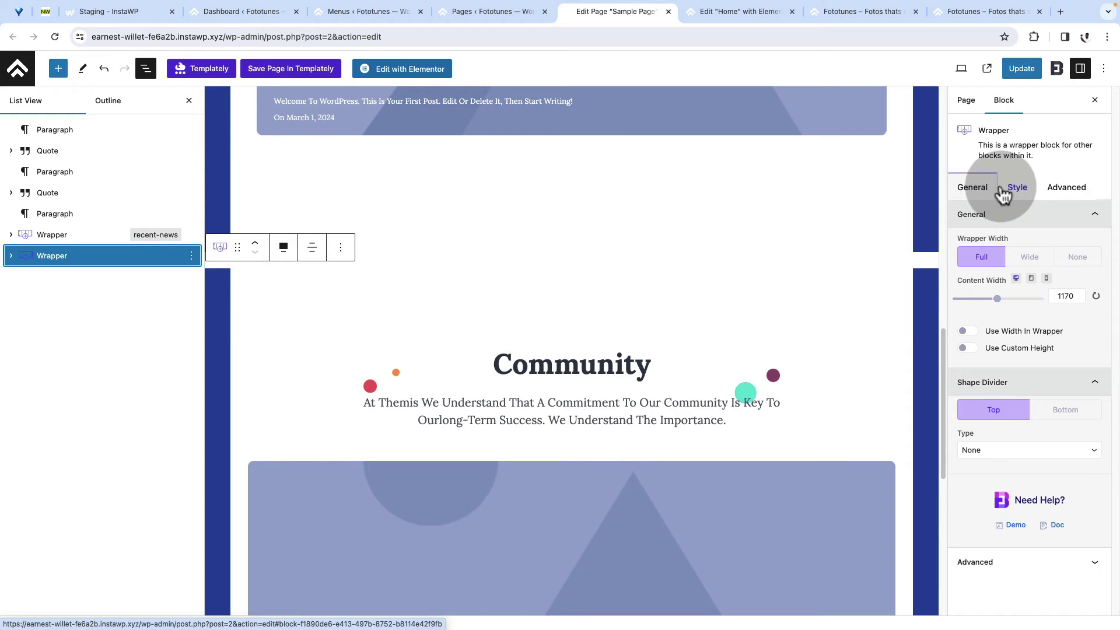
click(1004, 573)
click(980, 461)
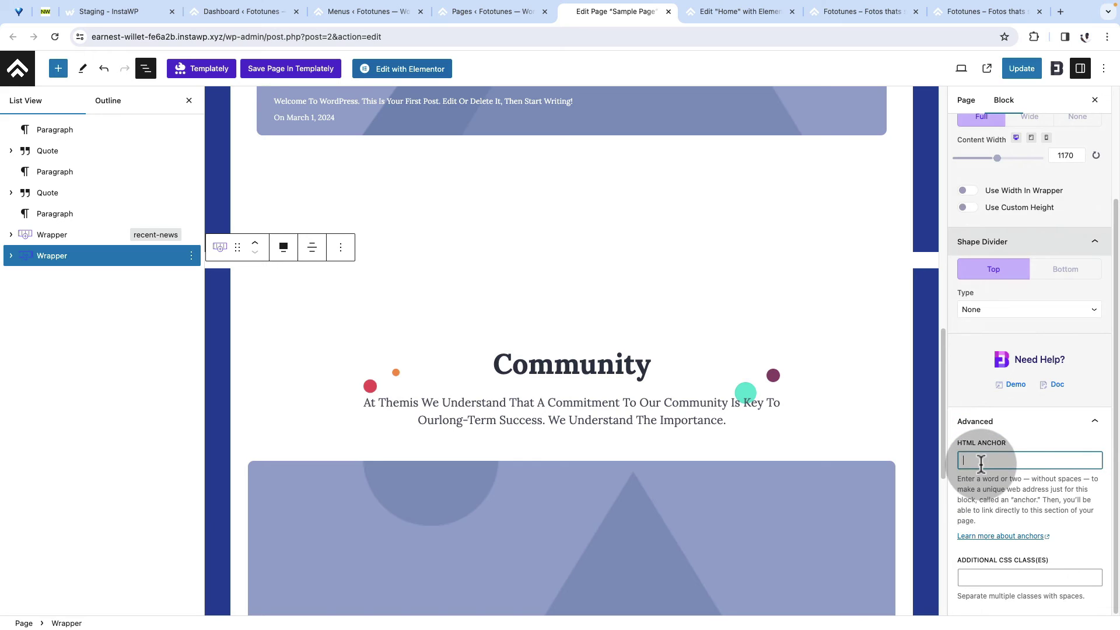
text(community)
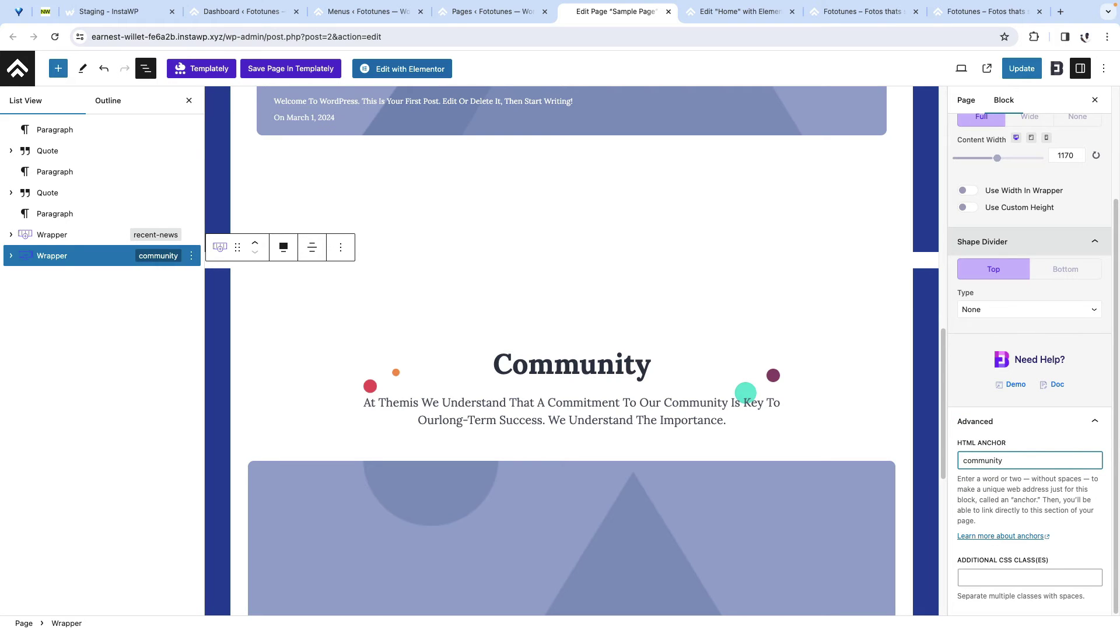
Try the hyphenated HTML anchor community-news on the Community wrapper and shorten it back to community
click(1018, 459)
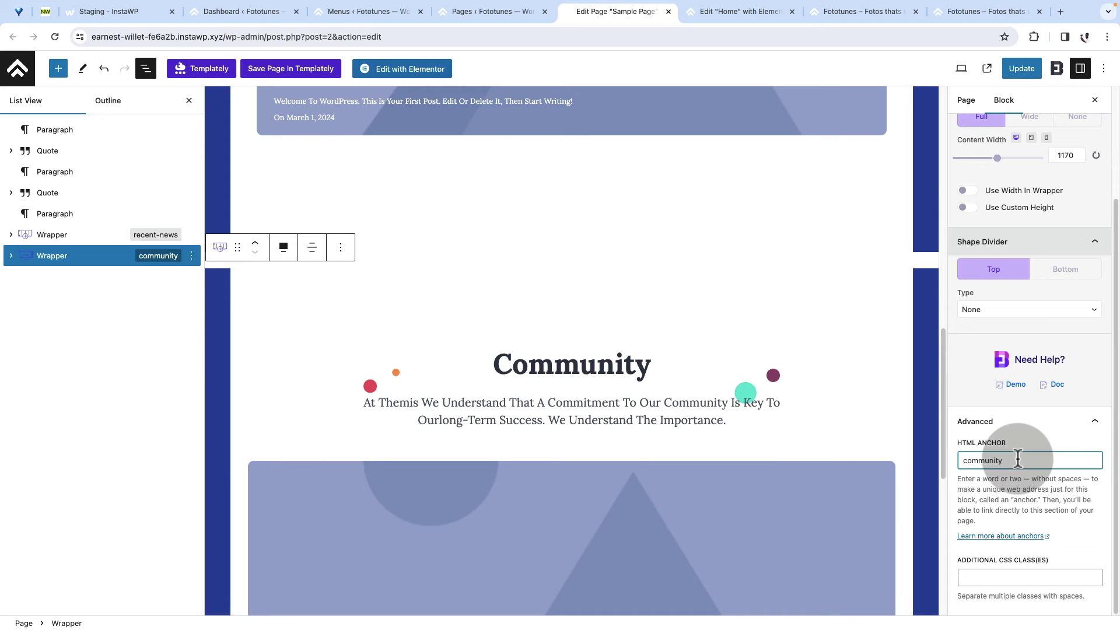
text(munity-news)
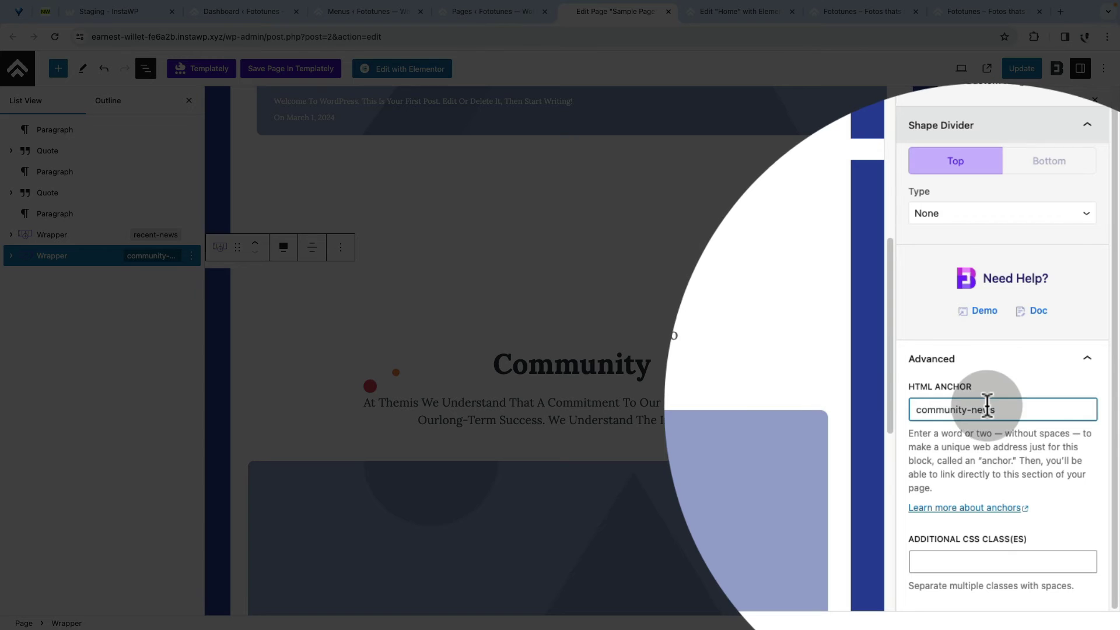
drag(967, 410, 1017, 408)
key(BackSpace)
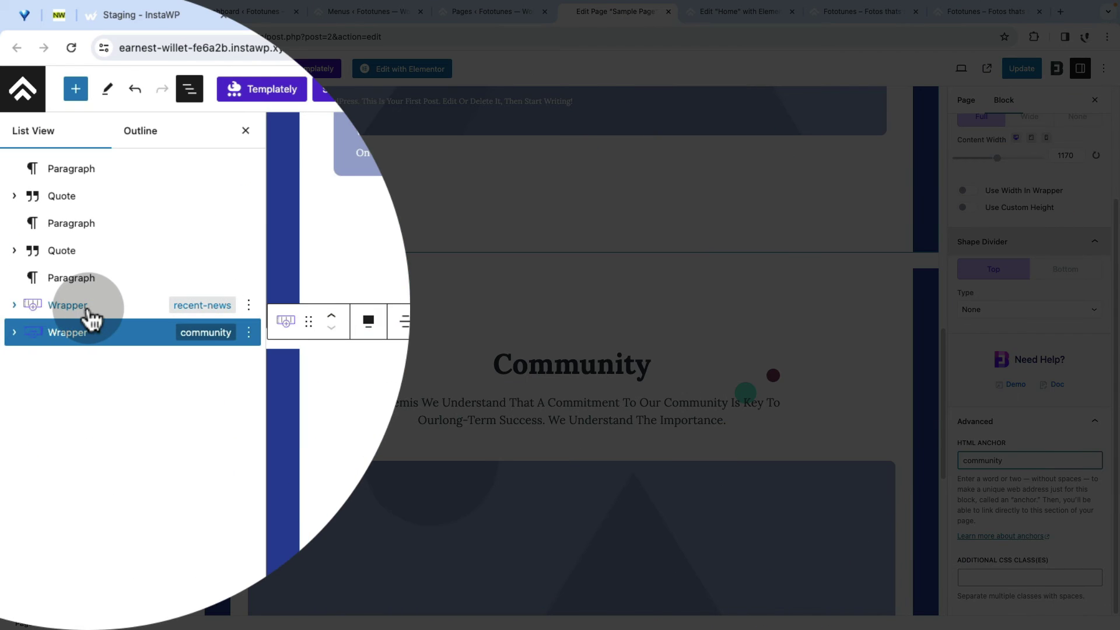
Select the Recent News wrapper again and highlight its HTML anchor text
click(69, 237)
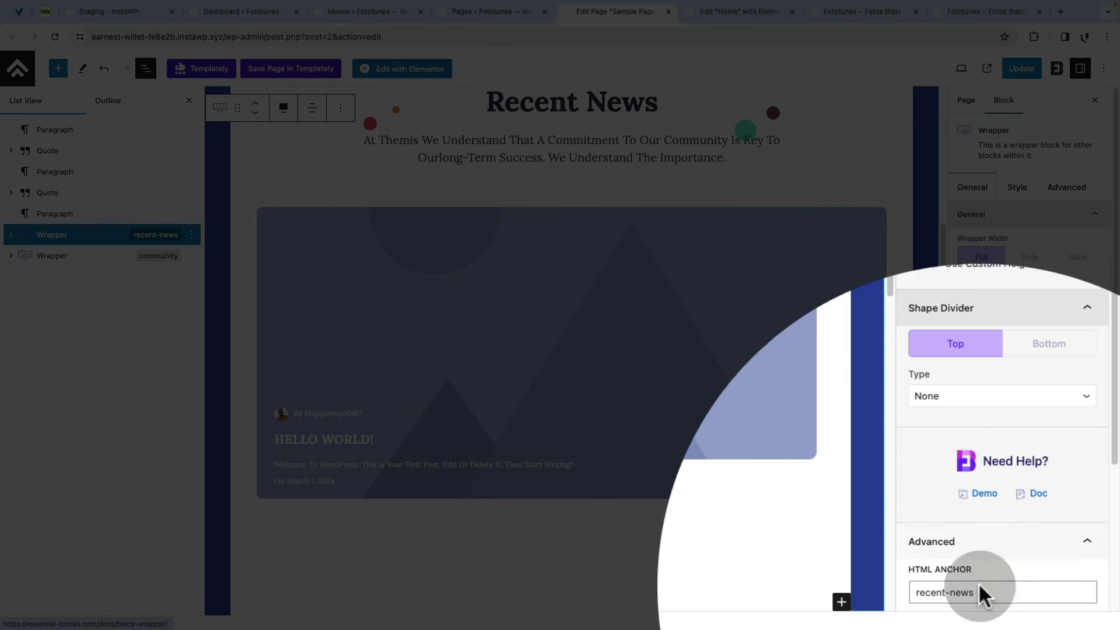
click(985, 592)
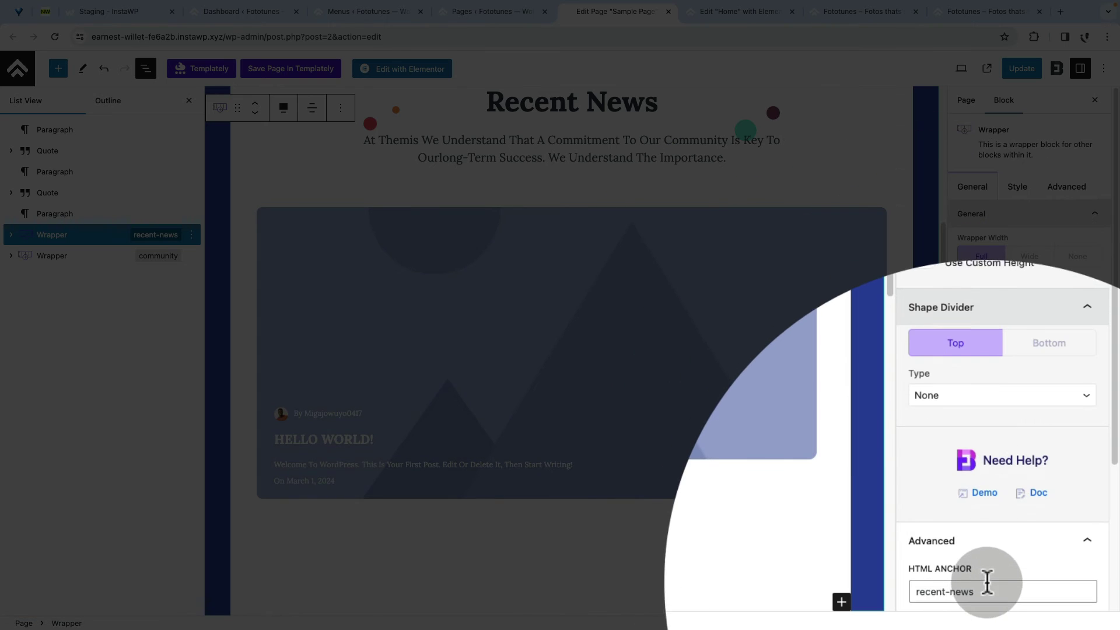
scroll(991, 554, down, 2)
drag(995, 481, 911, 483)
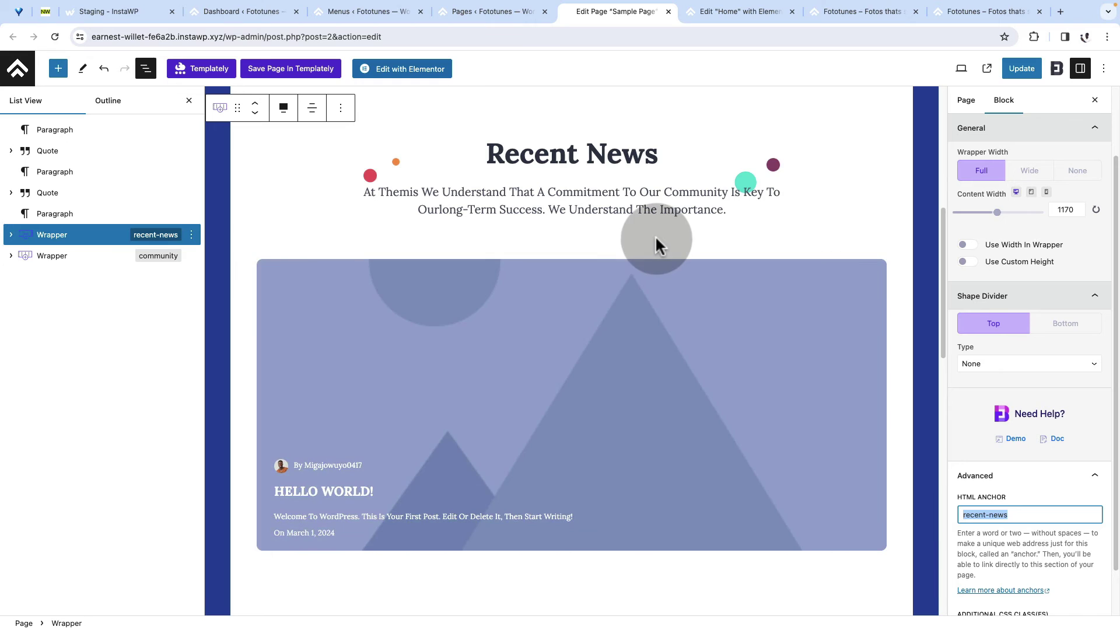
Start a custom link on the Menus page with the URL #recent-news
click(332, 11)
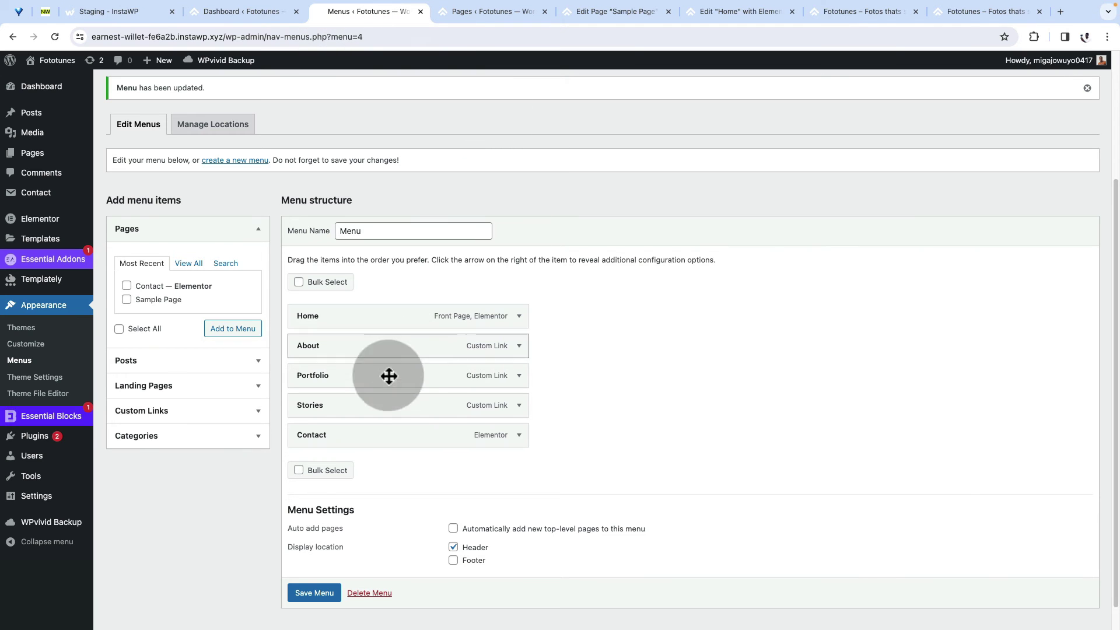
click(205, 414)
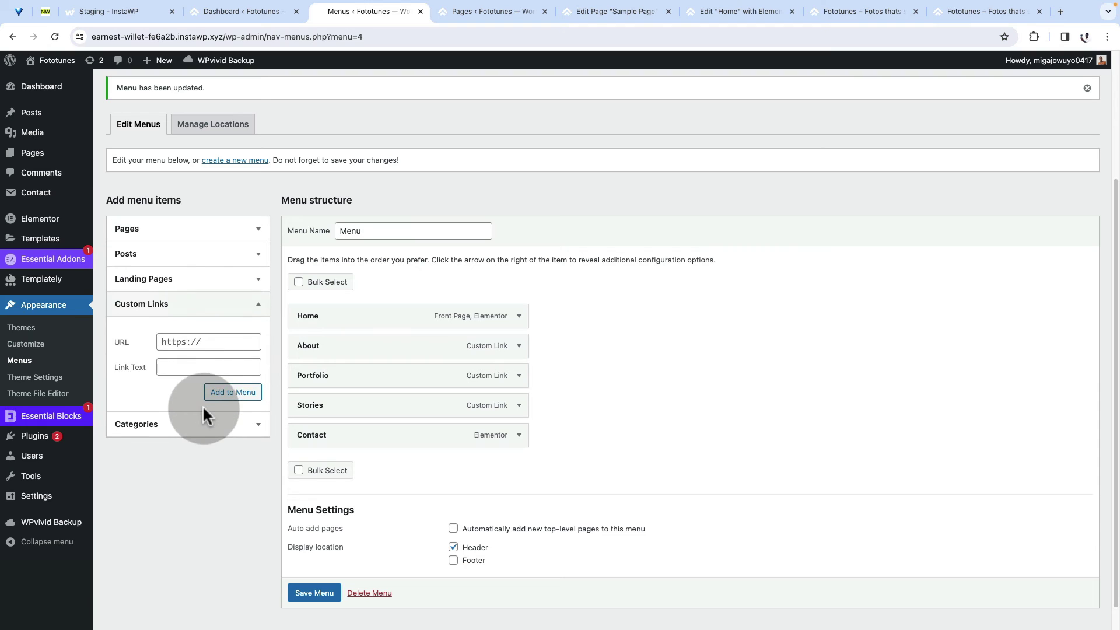
click(179, 341)
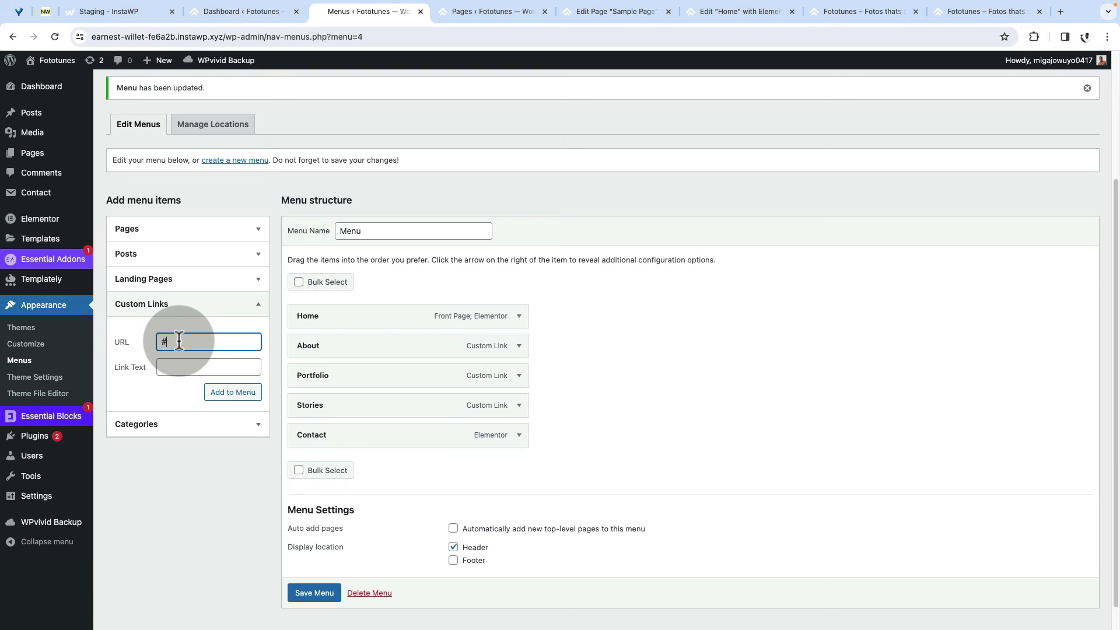
text(#recent-news)
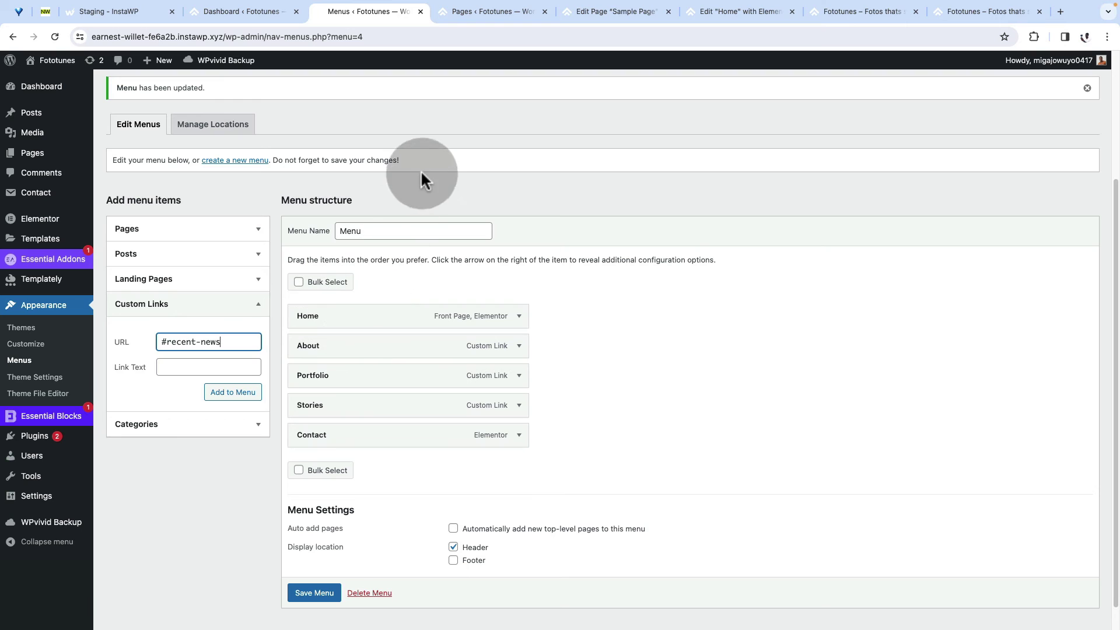
Compare the custom link's URL after the # with the HTML anchor of Sample Page's Recent News wrapper
drag(166, 342, 222, 342)
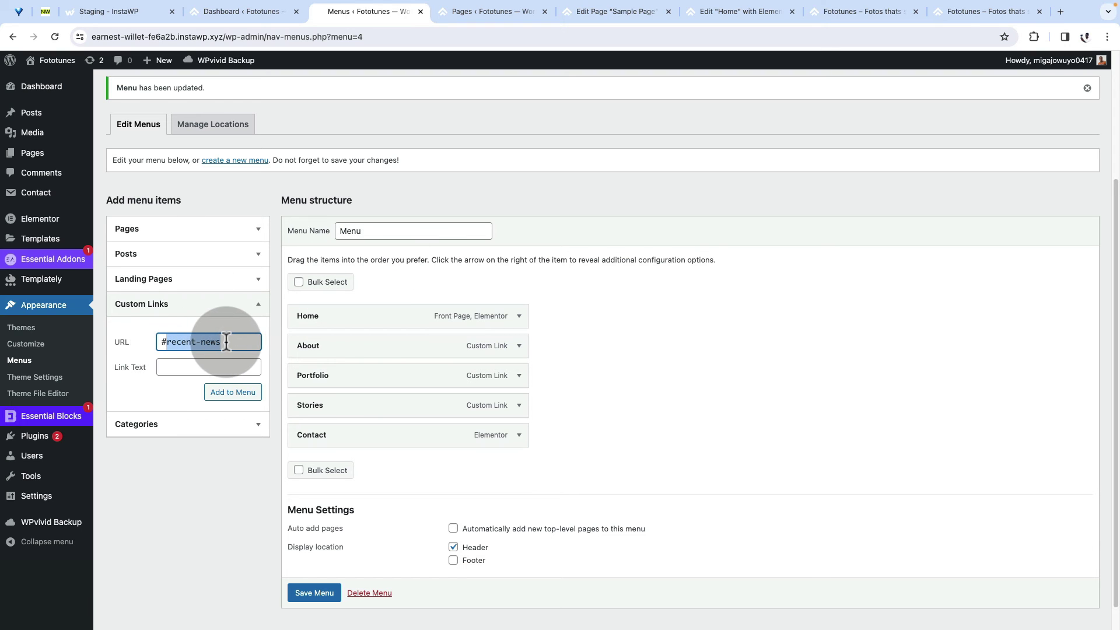
click(606, 13)
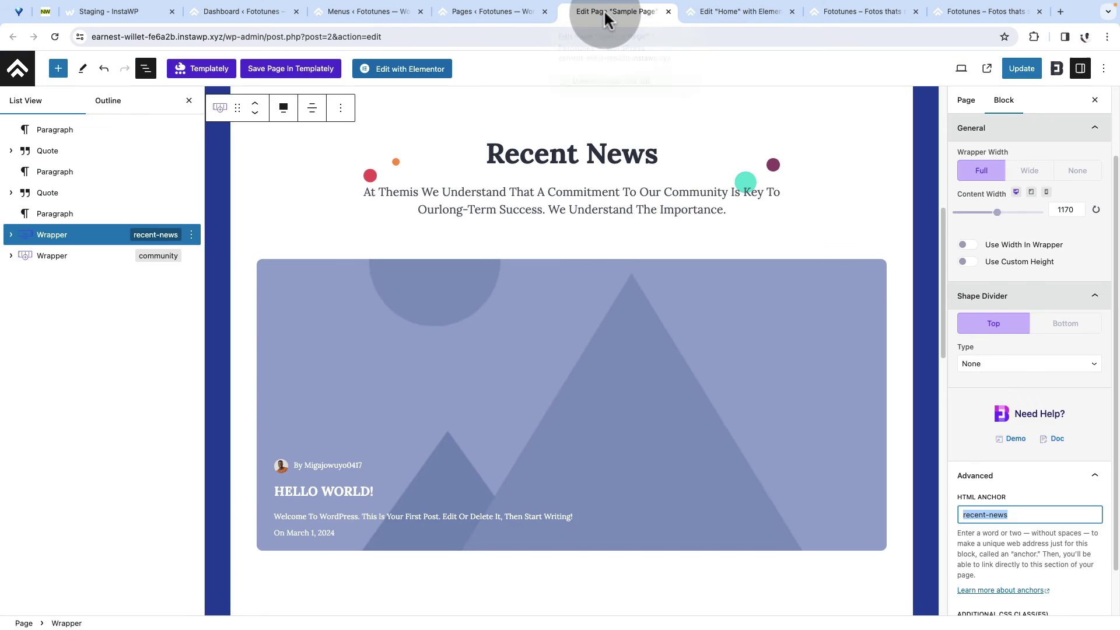
click(1021, 514)
triple_click(1021, 514)
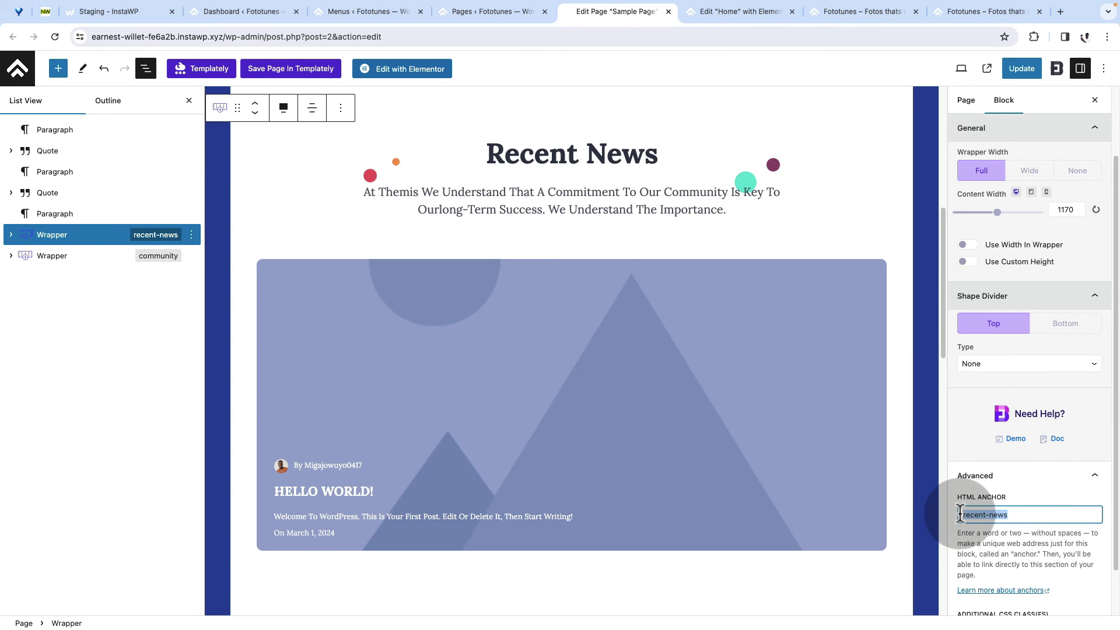
click(357, 13)
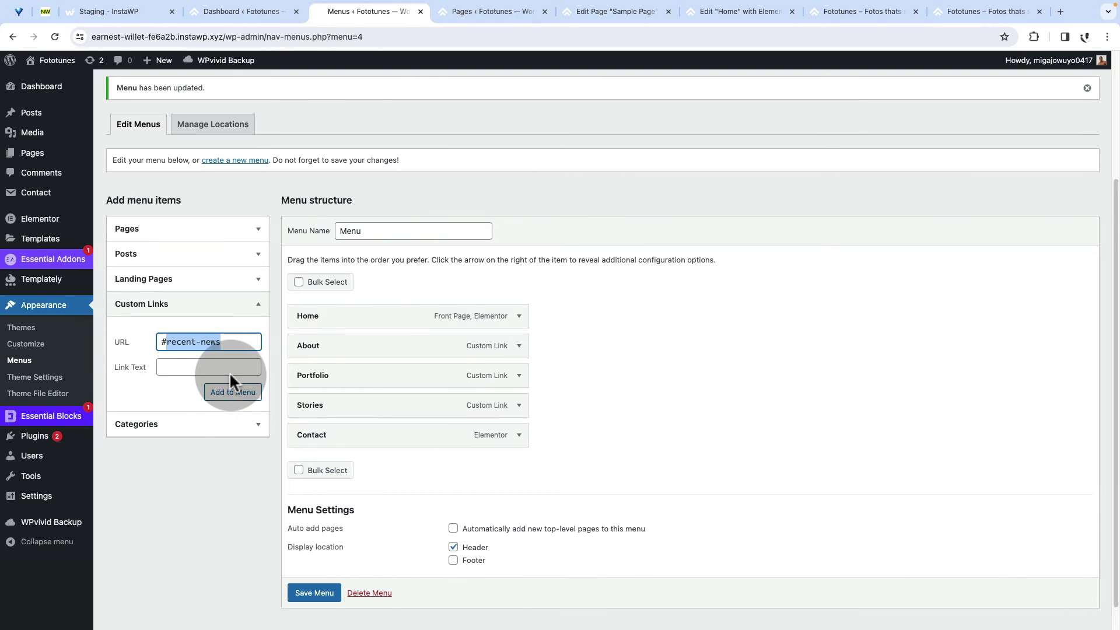
Give the custom link the text Recent News, add it to the menu and save the menu
click(191, 371)
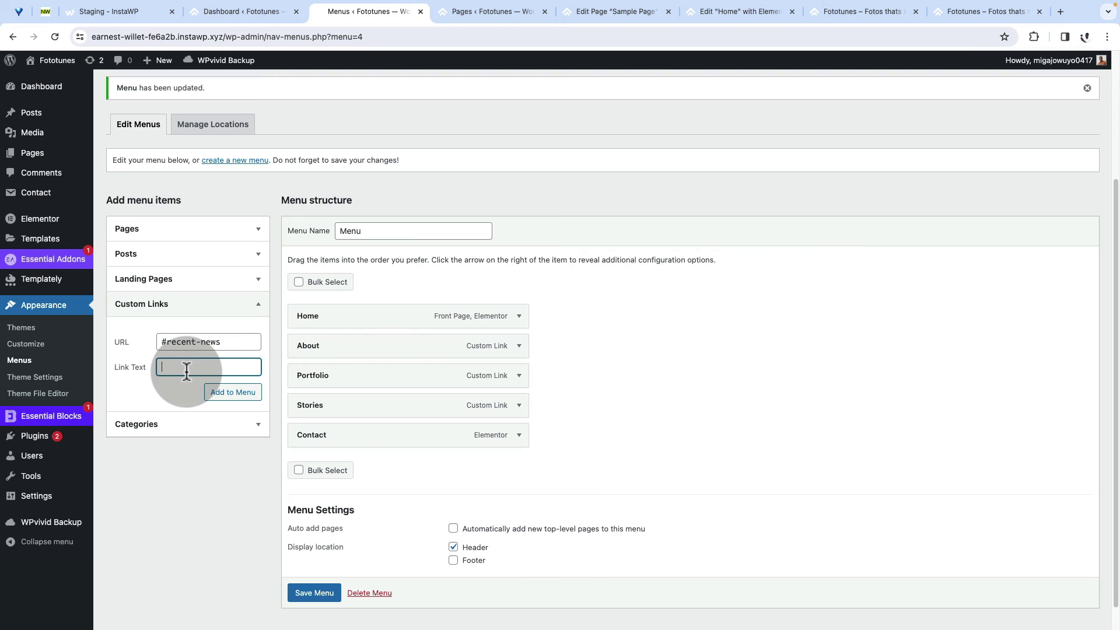
text(Rece)
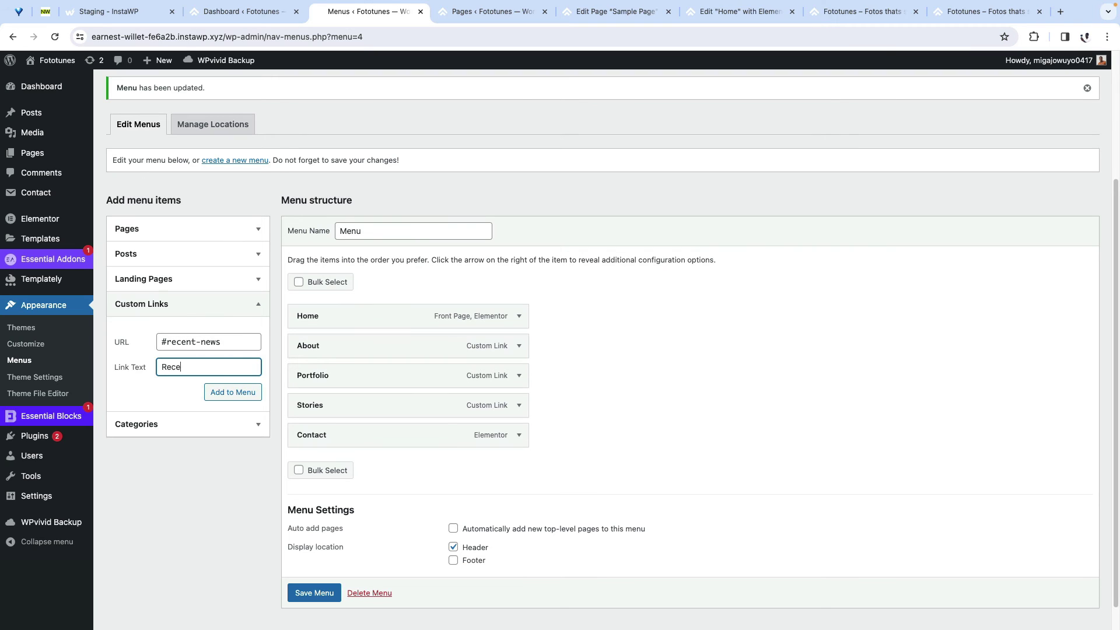
text(nt News)
click(233, 395)
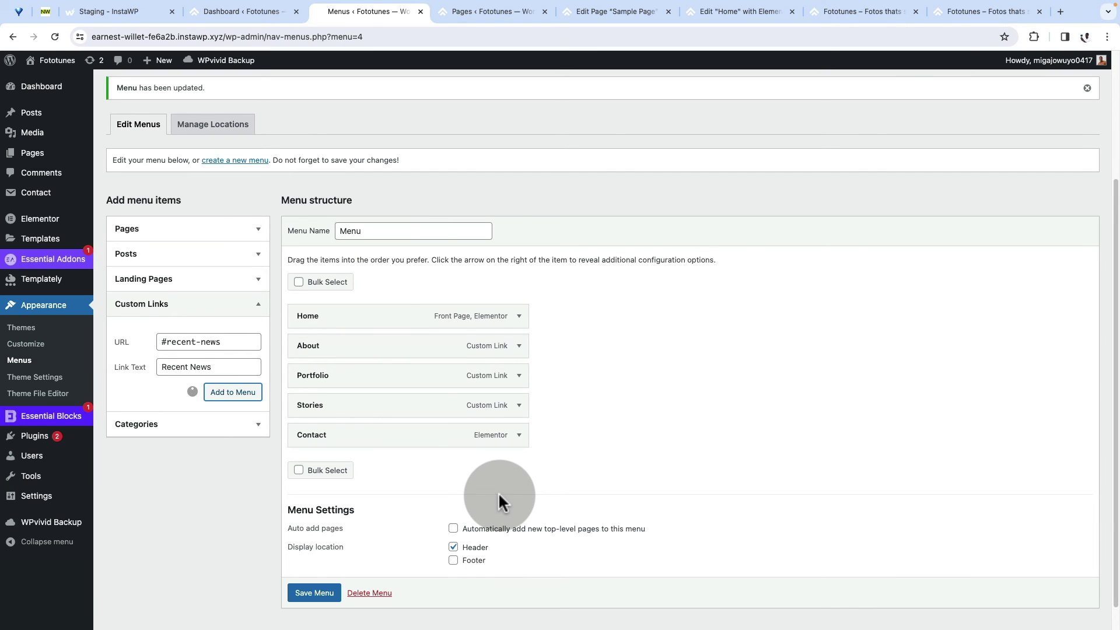
click(301, 597)
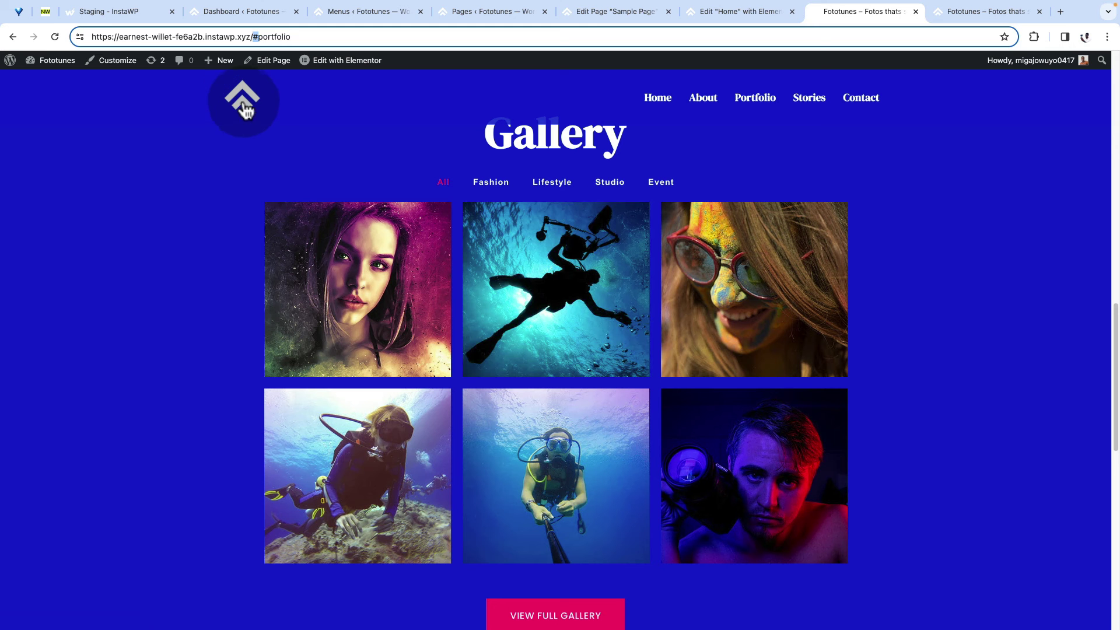
Reload the live Home page and test the Recent News link in the header menu
click(244, 105)
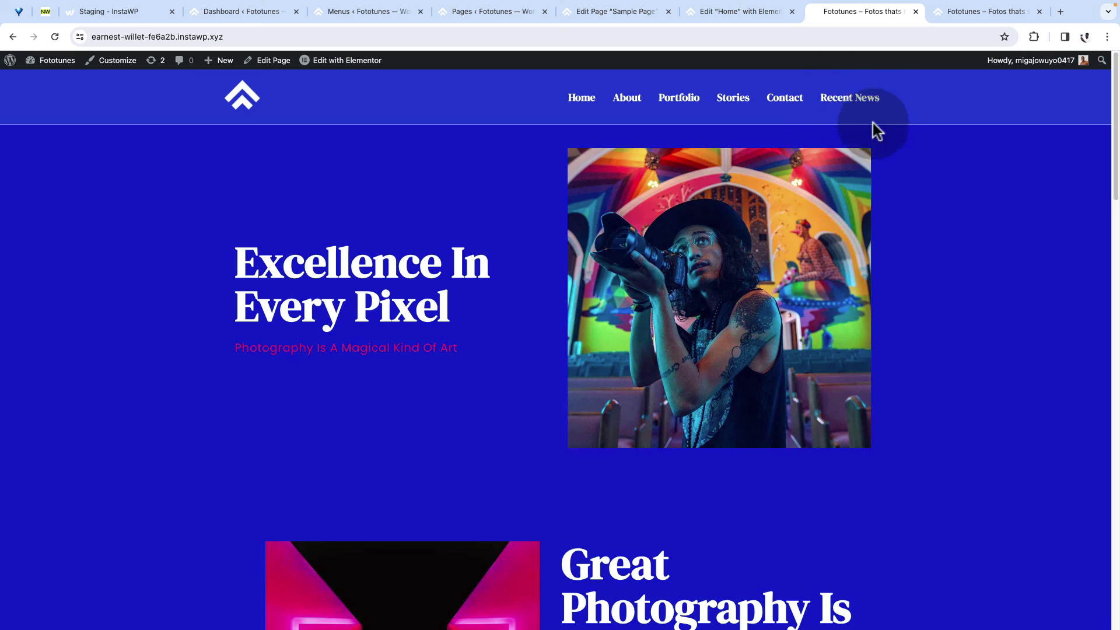
click(829, 105)
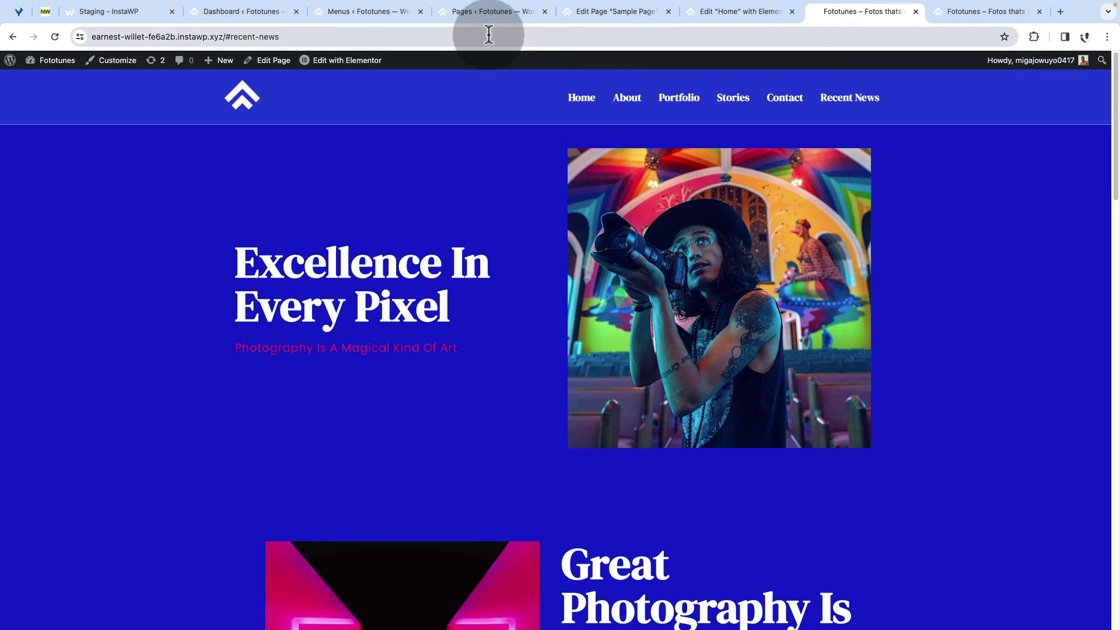
View the live Sample Page in a new tab from the Pages list and place the tab beside the other live pages
click(480, 11)
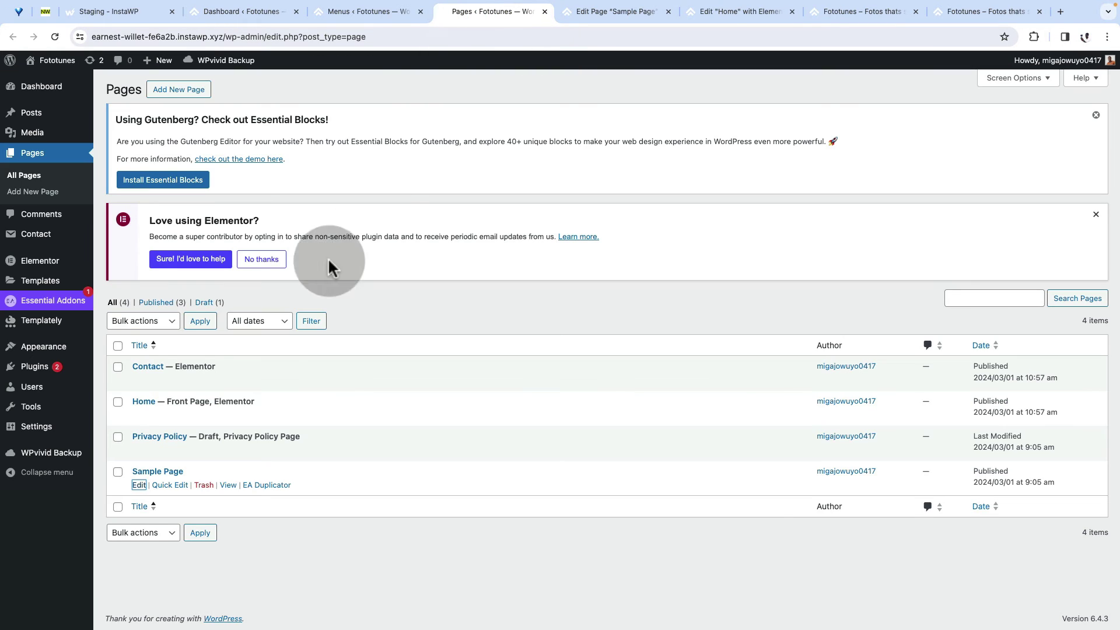
super+click(228, 486)
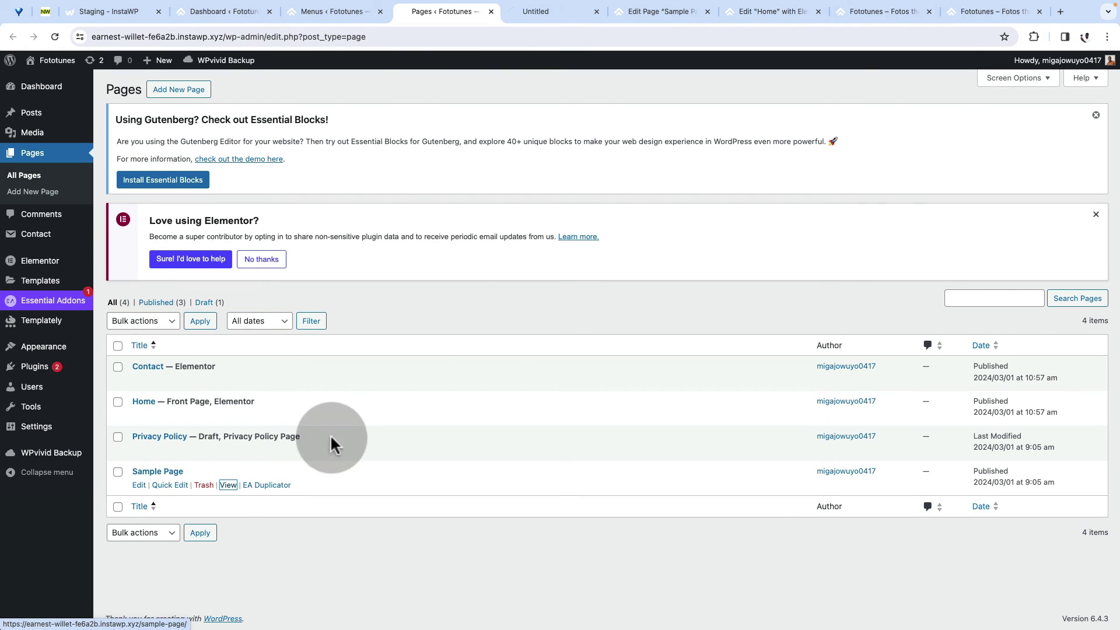
drag(526, 10, 776, 12)
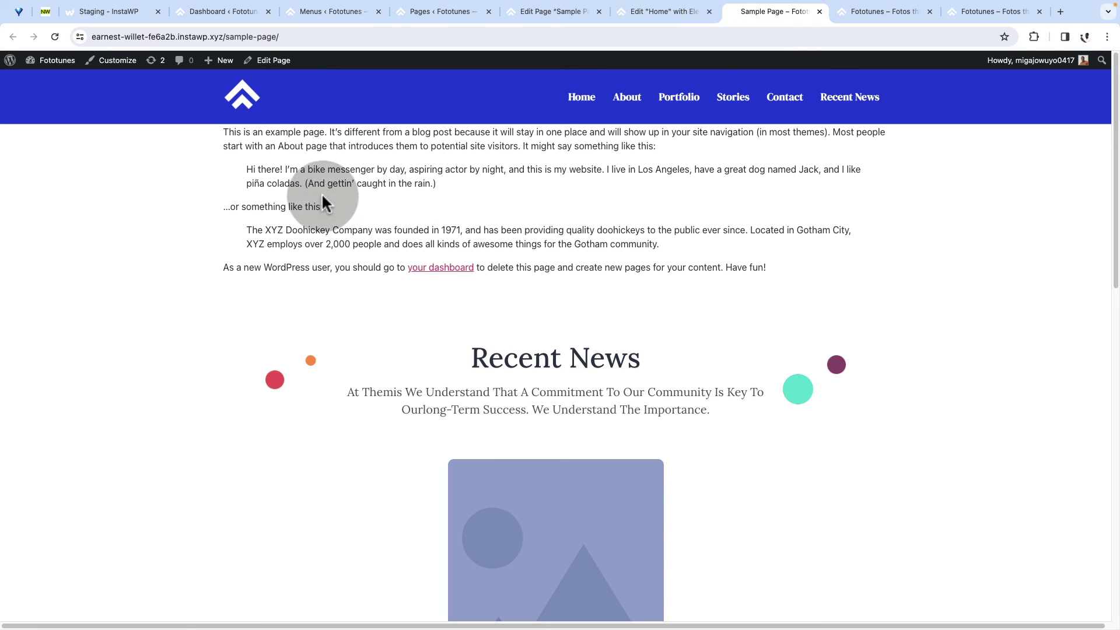
Examine the live Sample Page's content from the intro text through the Recent News and Community sections
drag(243, 169, 620, 245)
scroll(671, 349, down, 4)
scroll(702, 274, up, 2)
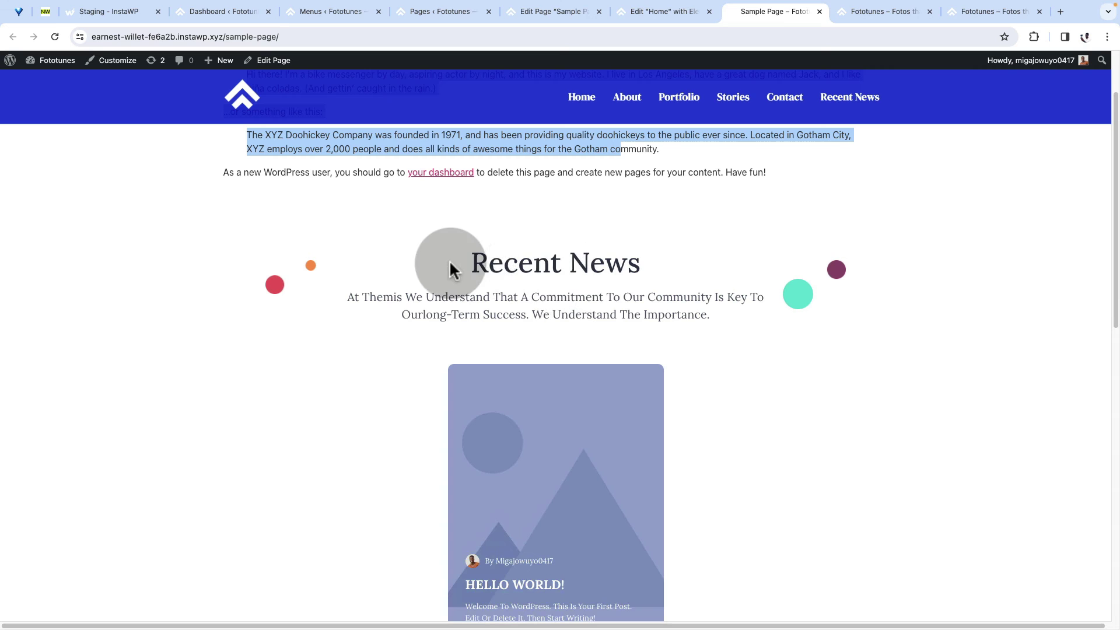
drag(450, 267, 620, 257)
scroll(676, 353, down, 1)
scroll(677, 351, down, 10)
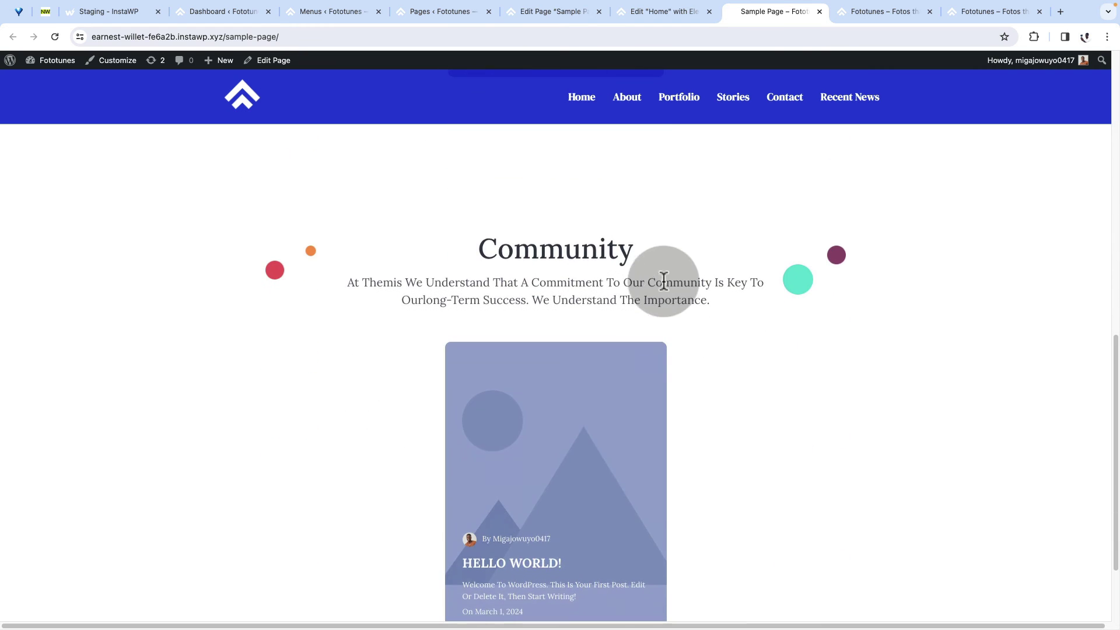
scroll(589, 319, down, 1)
scroll(592, 326, up, 7)
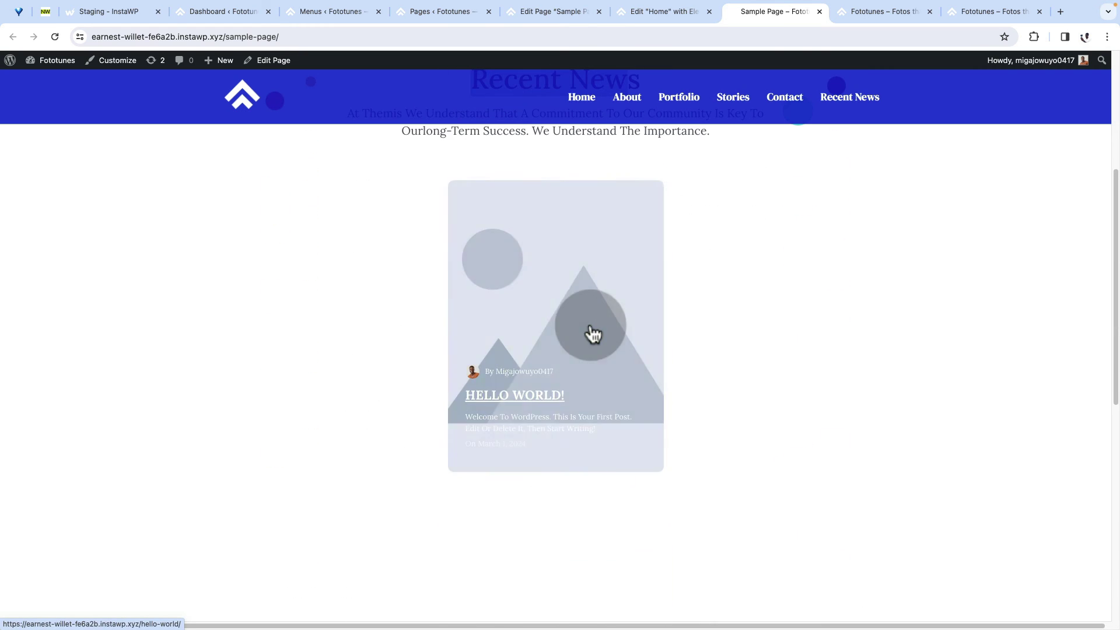
Change the Recent News menu item's URL to the Sample Page address ending in /sample-page/#recent-news and save the menu
click(288, 37)
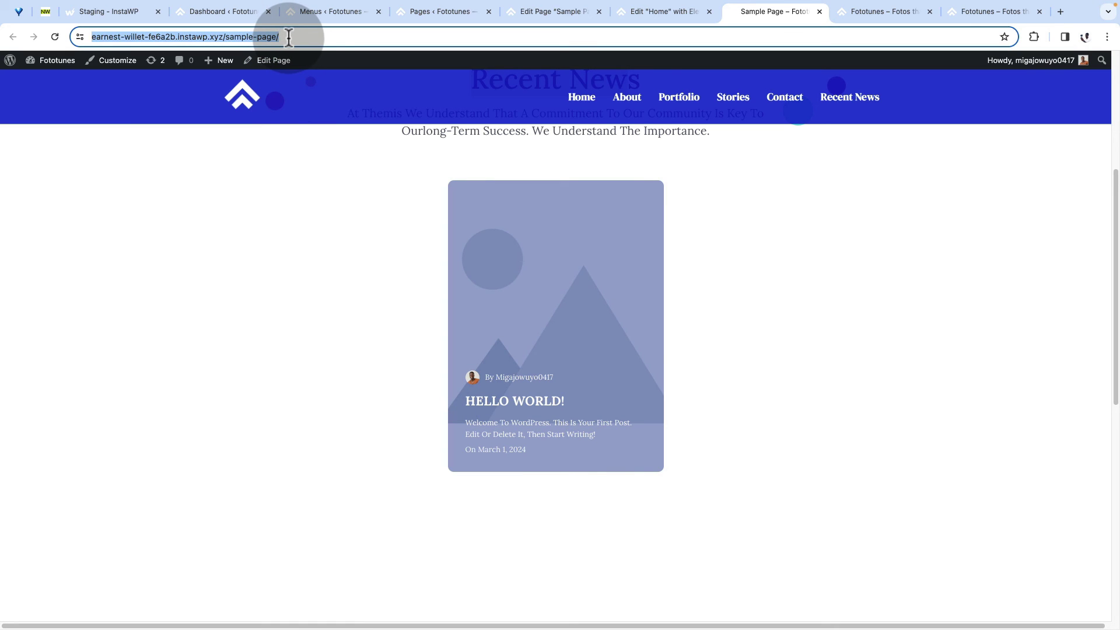
click(316, 12)
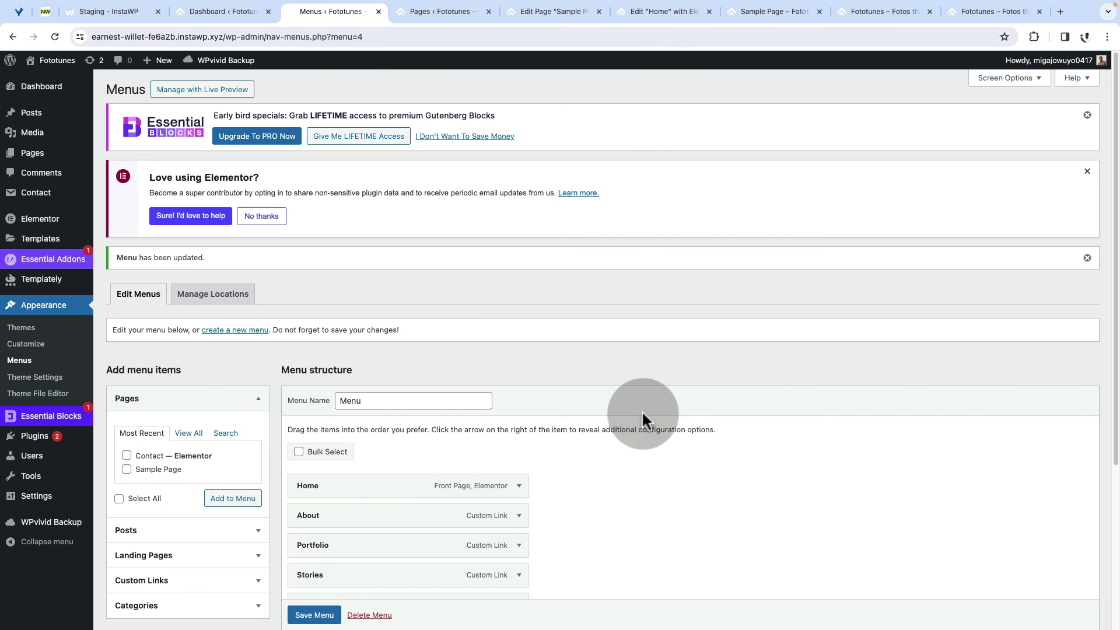
scroll(643, 414, down, 4)
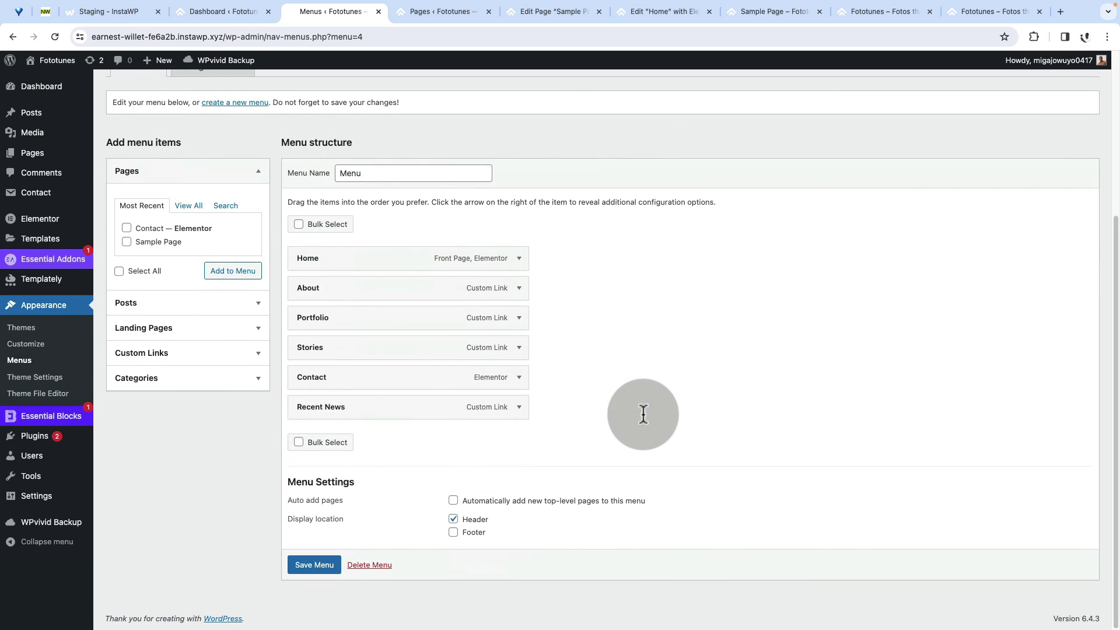
click(519, 407)
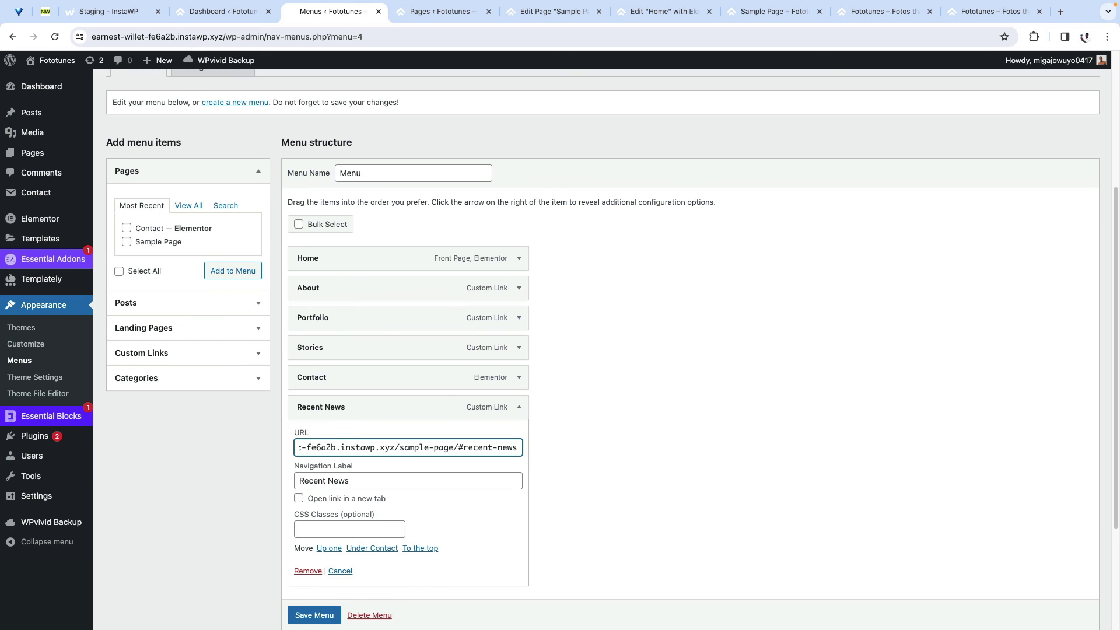
click(322, 619)
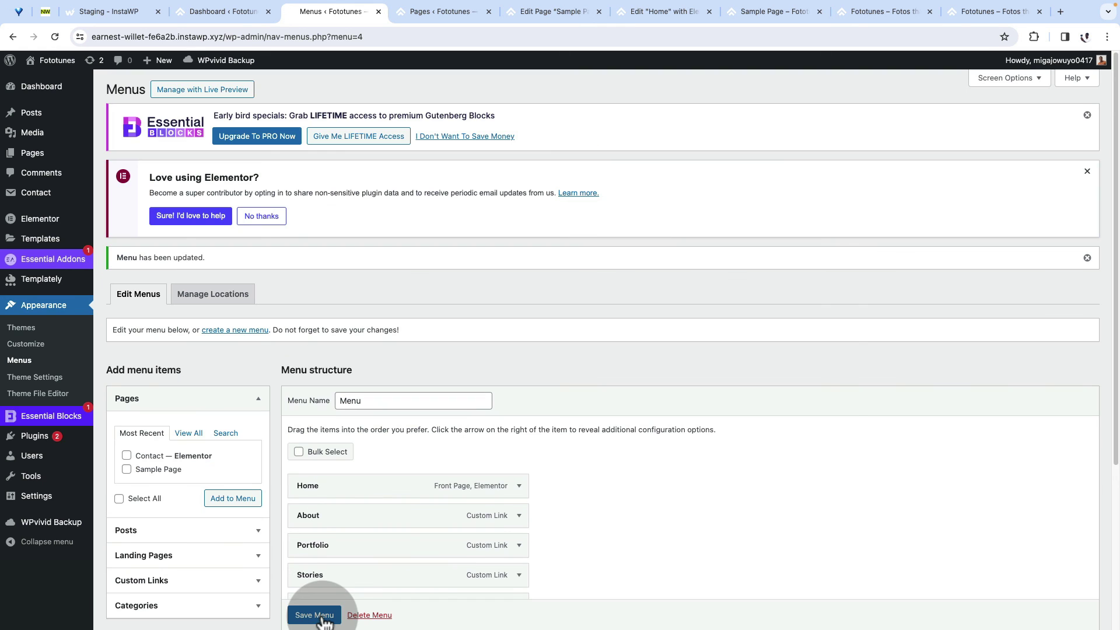
Close the live Sample Page tab, reload the Home page and test the About, Portfolio, Stories and Recent News header links
click(750, 11)
click(819, 12)
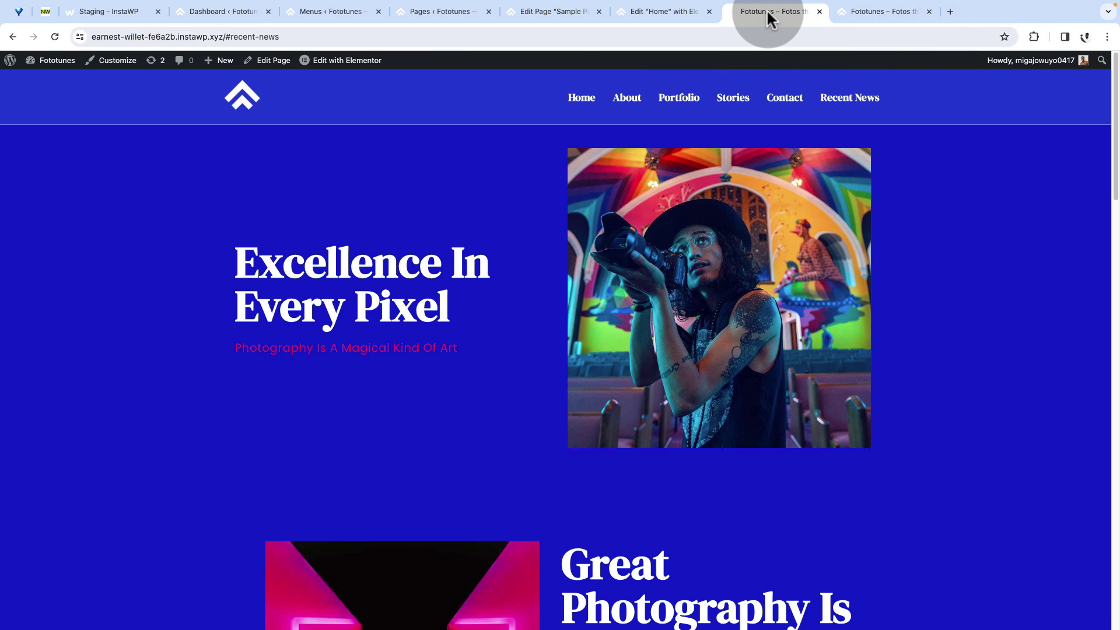
click(241, 103)
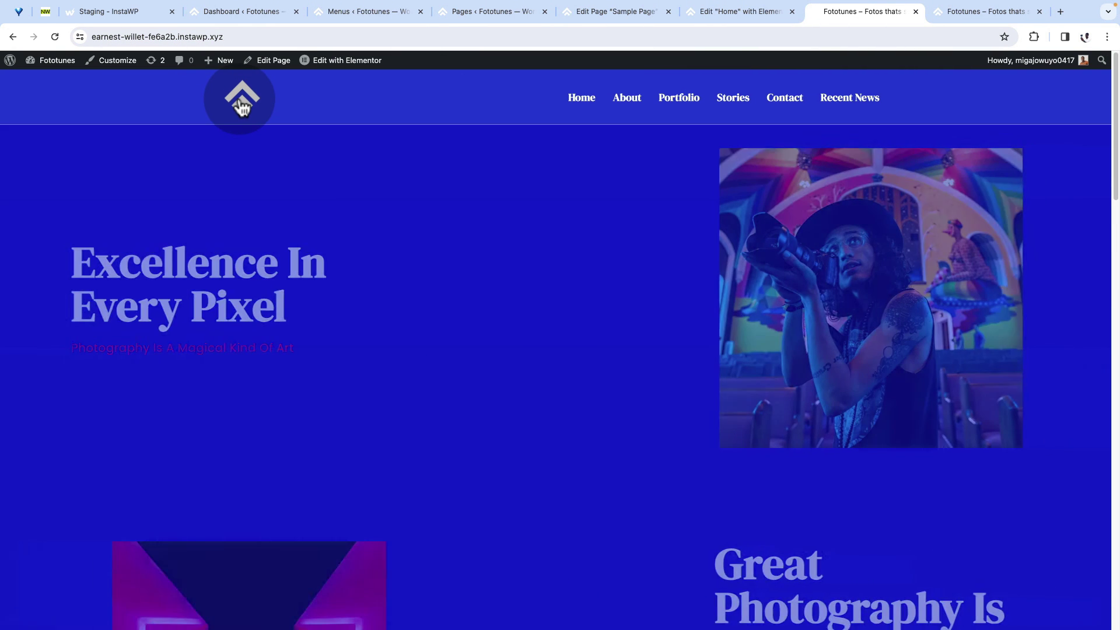
click(635, 103)
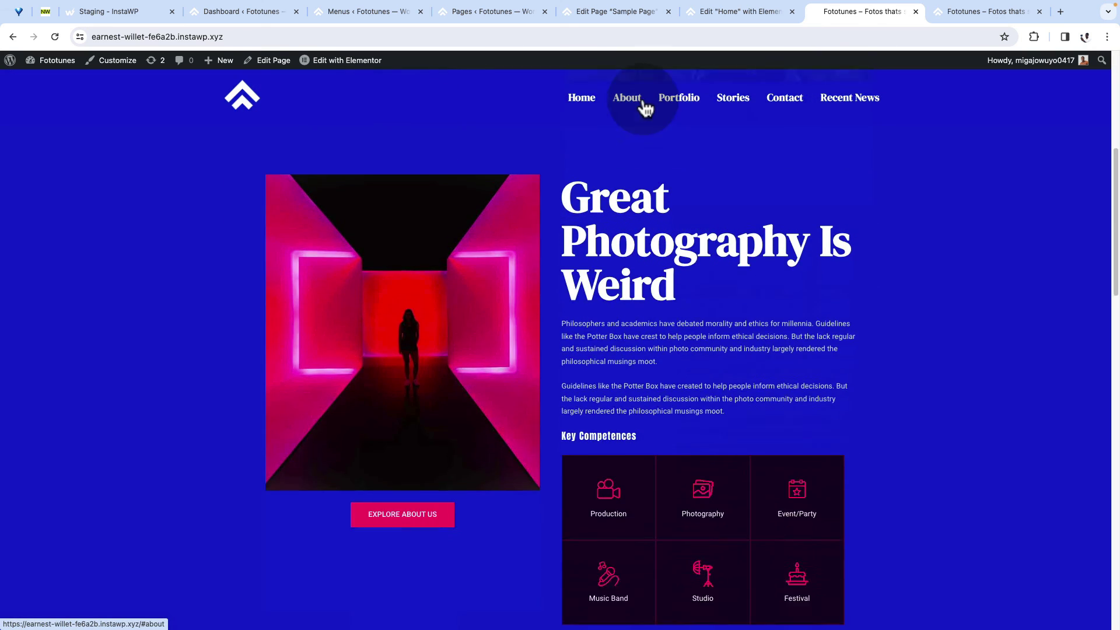
click(676, 104)
click(729, 106)
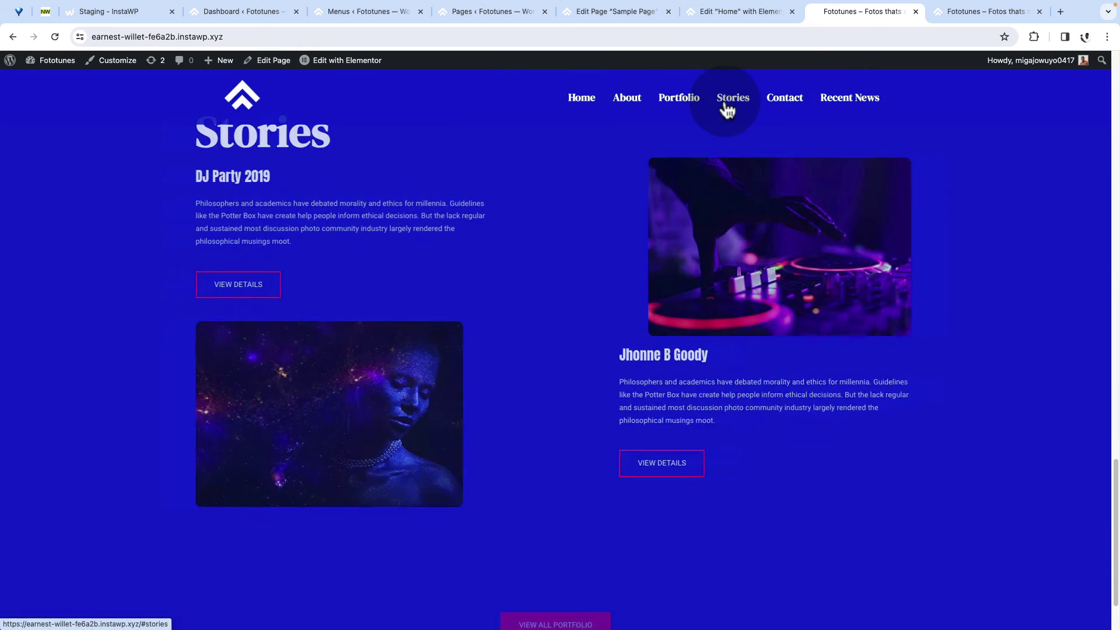
drag(875, 181, 867, 117)
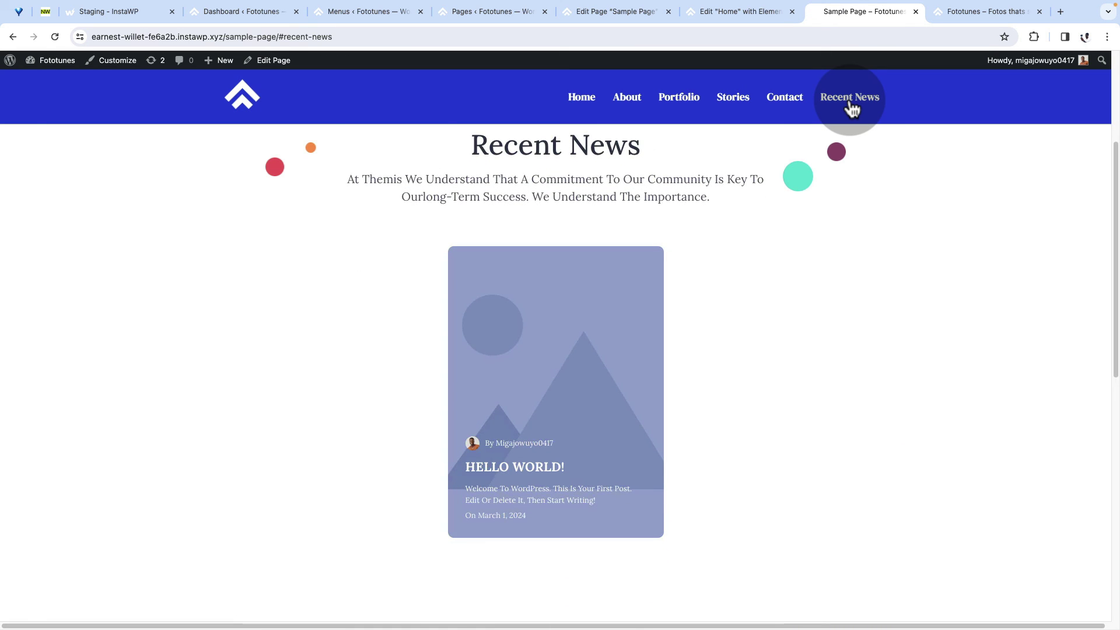
drag(464, 146, 668, 153)
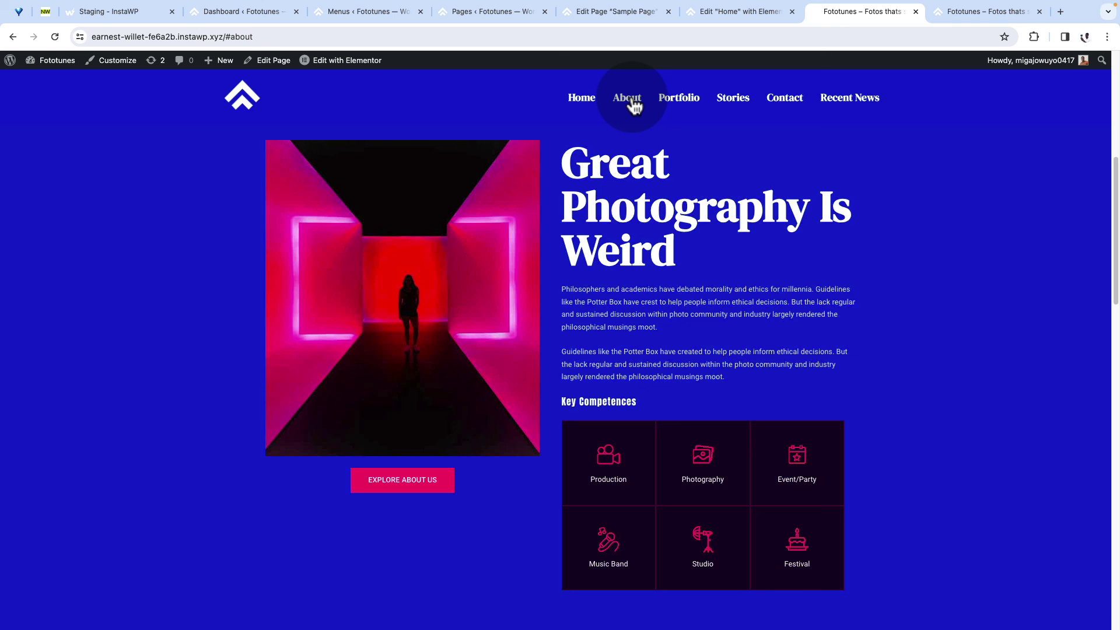
Return to the Home page's About section through the header menu, then test the Portfolio, Stories and Contact links
click(671, 100)
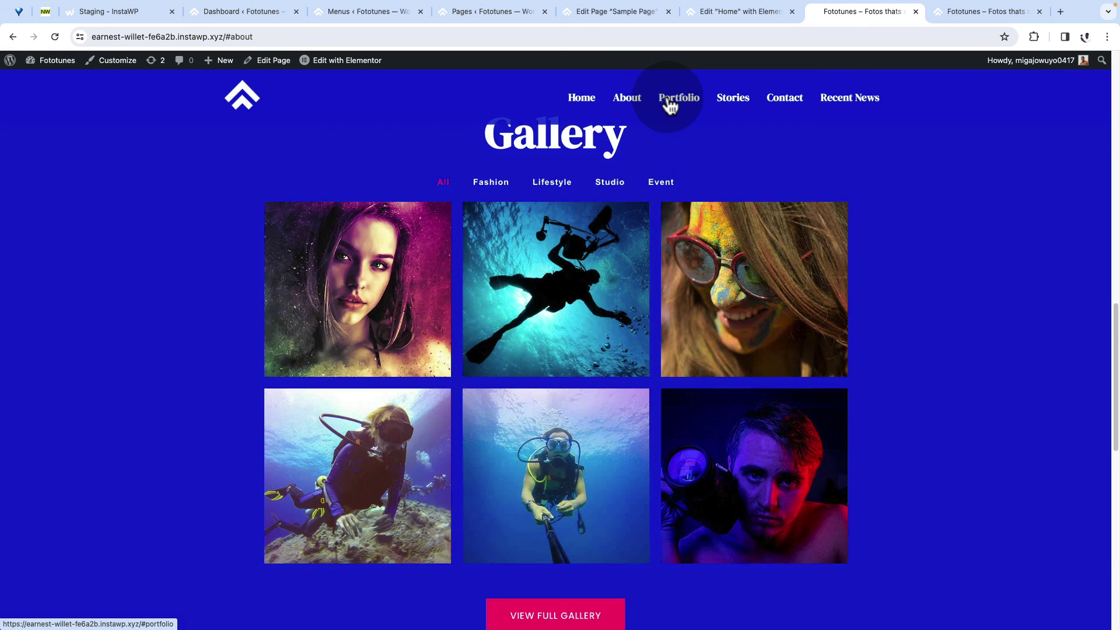
click(736, 105)
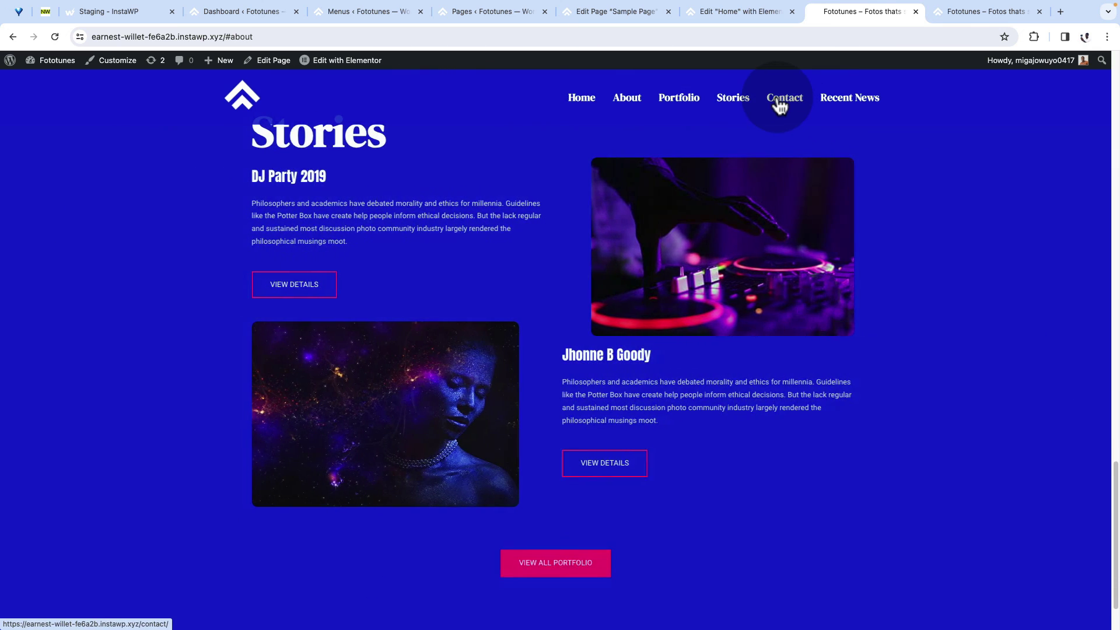
click(780, 104)
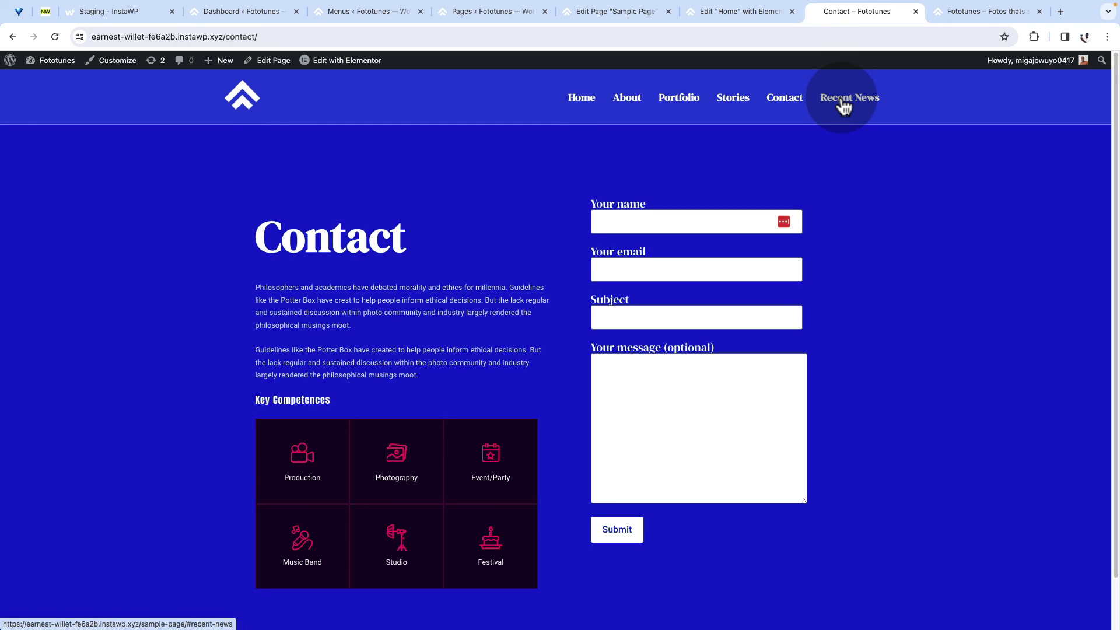
Follow the Recent News header link from the Contact page and look through the Sample Page from its beginning to the Community section
scroll(660, 199, up, 4)
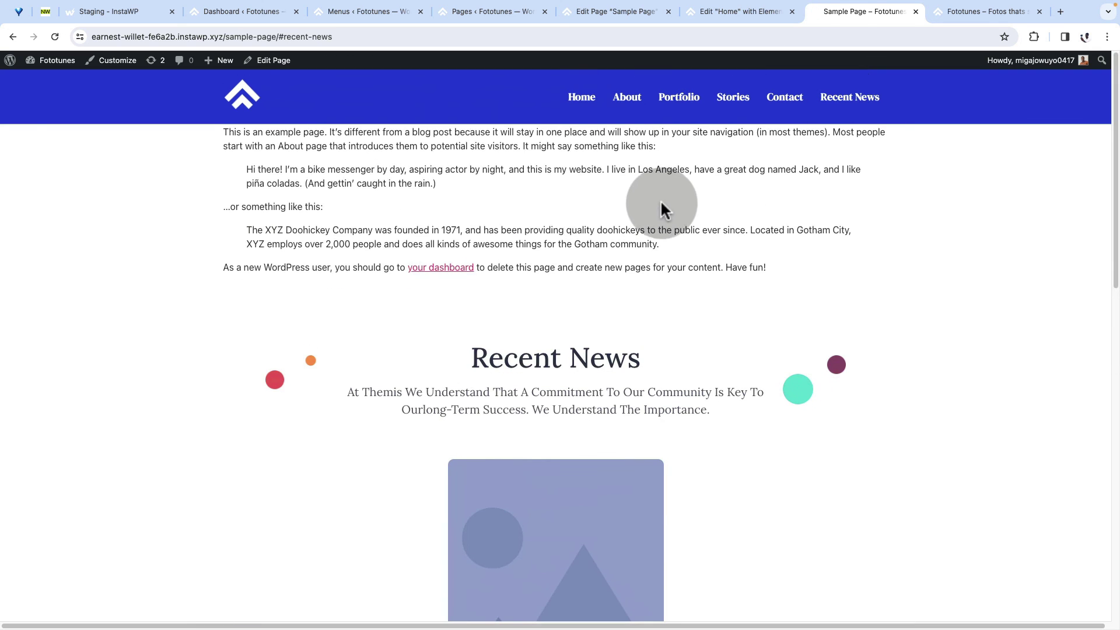
scroll(677, 253, down, 3)
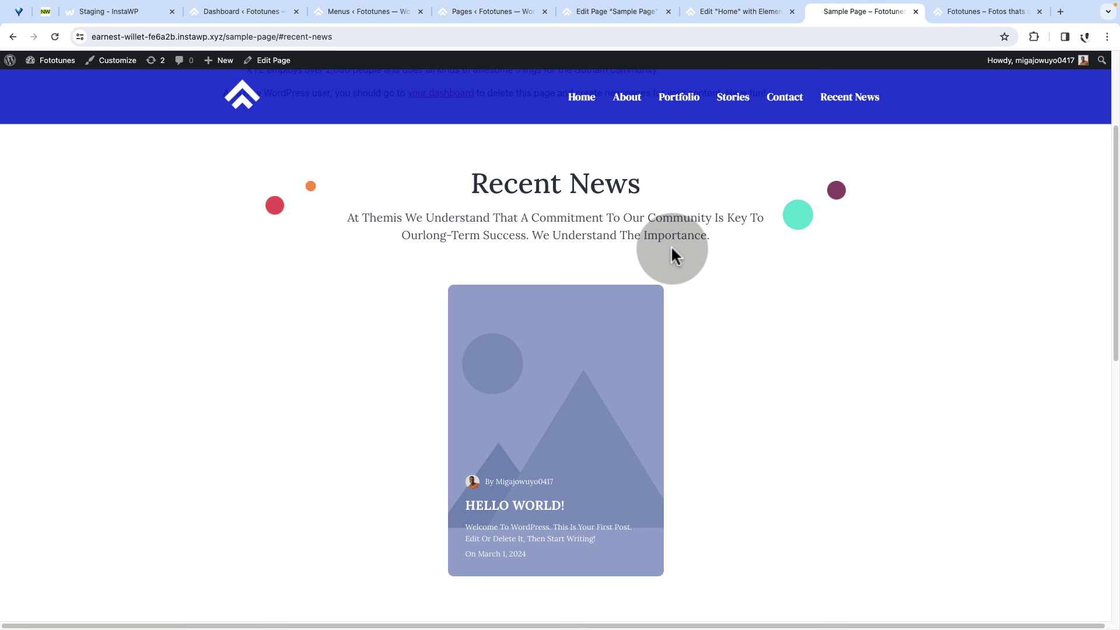
scroll(671, 245, down, 6)
scroll(670, 245, down, 3)
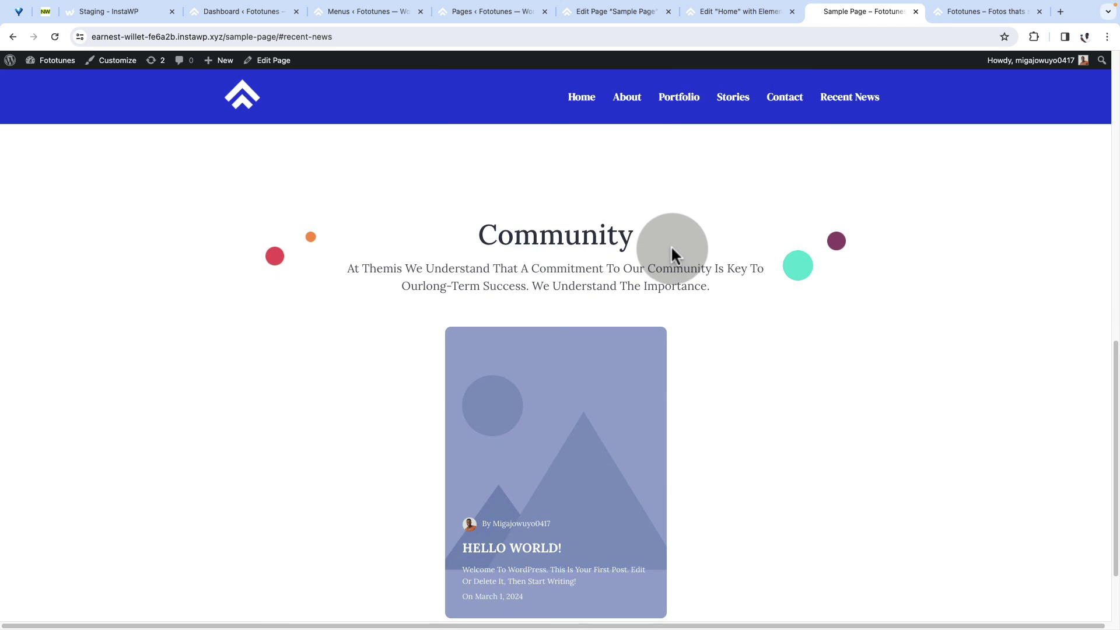
Go back to the Menus admin page and review the menu's items and settings
click(339, 11)
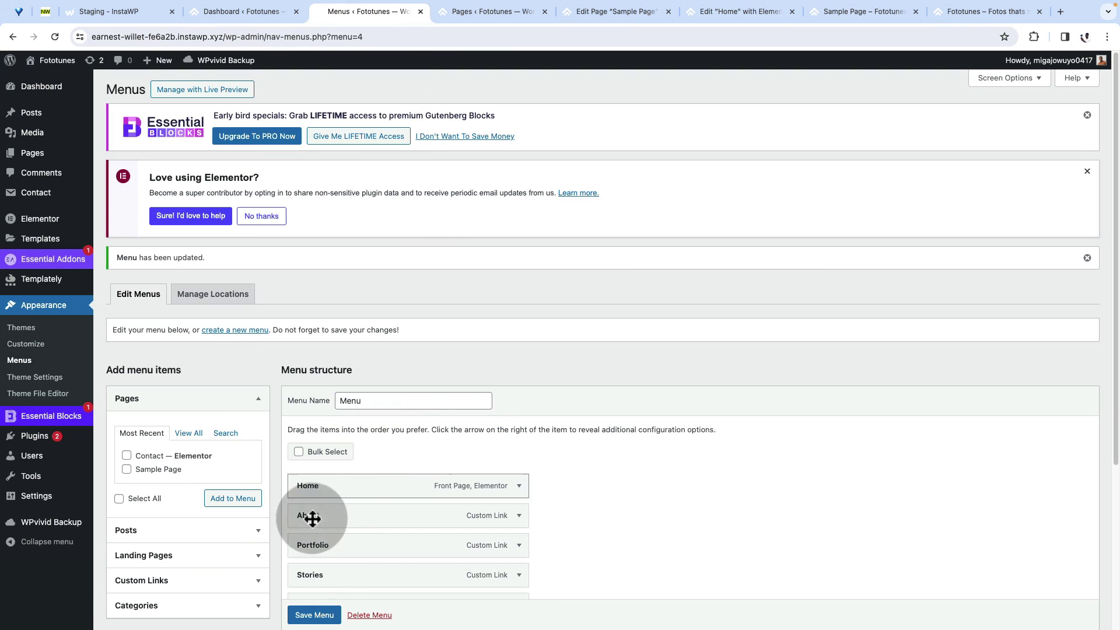
scroll(404, 537, down, 4)
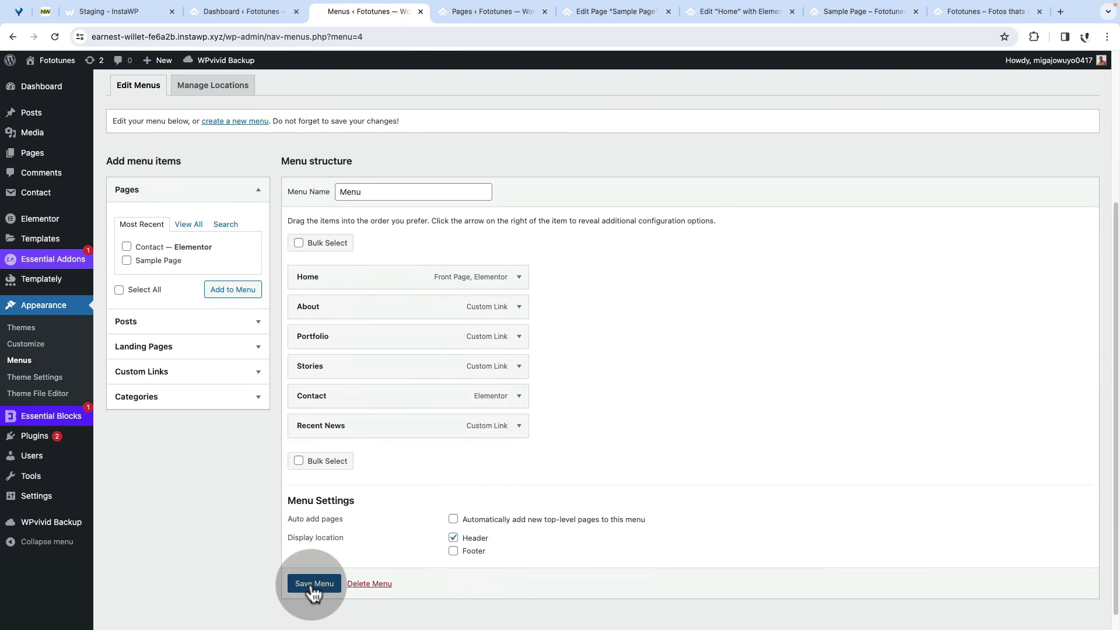